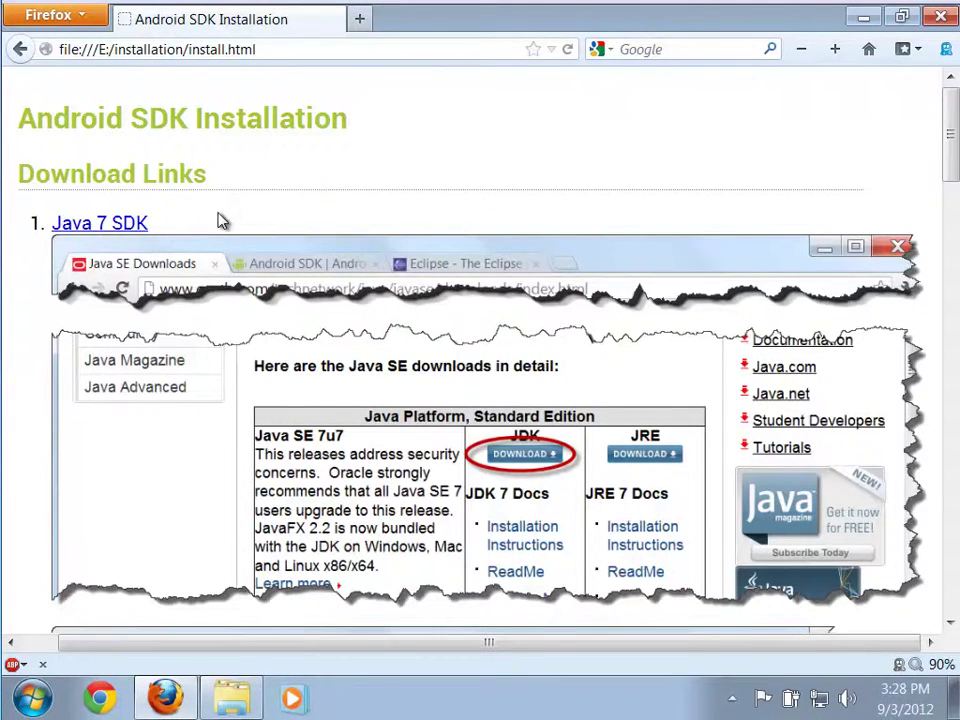
Open the Java 7 SDK, Eclipse and Android Development Kit download links from the installation page in separate tabs.
click(86, 232)
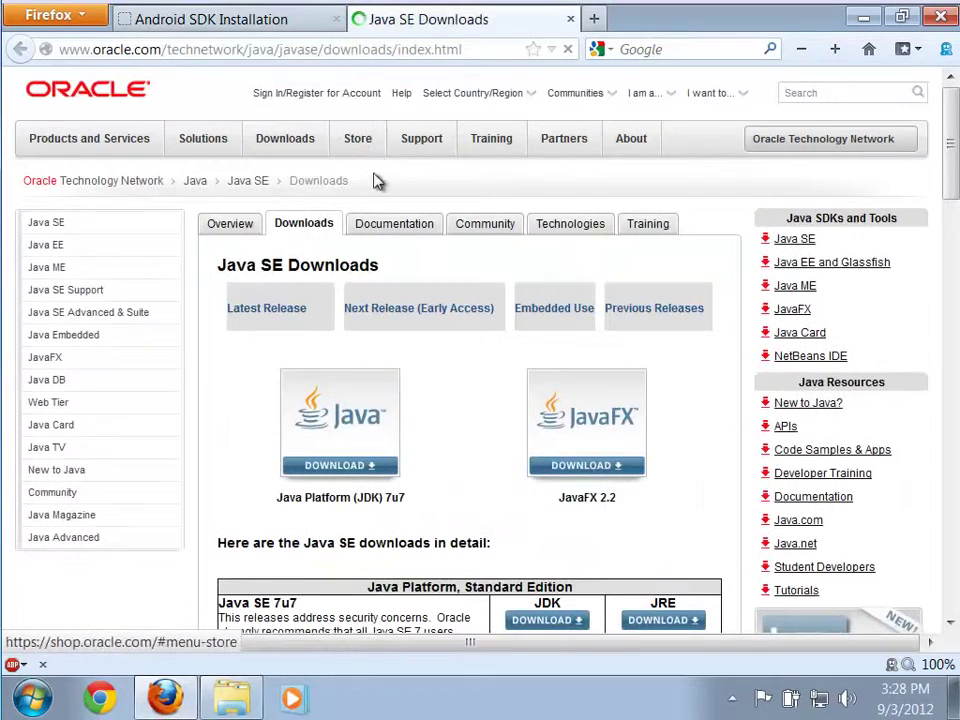
click(248, 26)
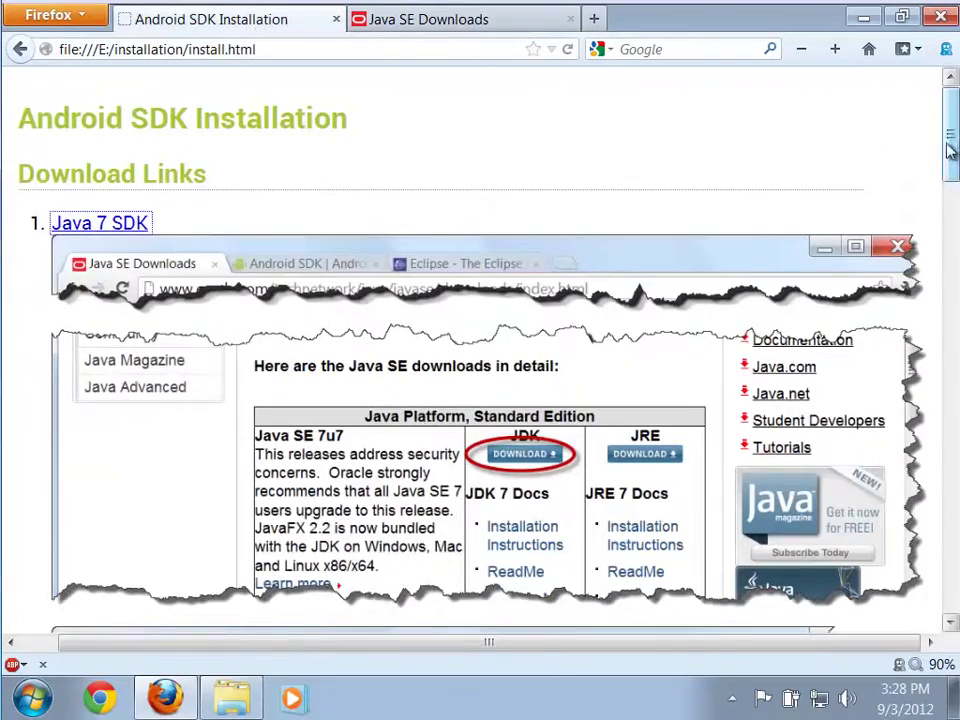
drag(948, 150, 922, 372)
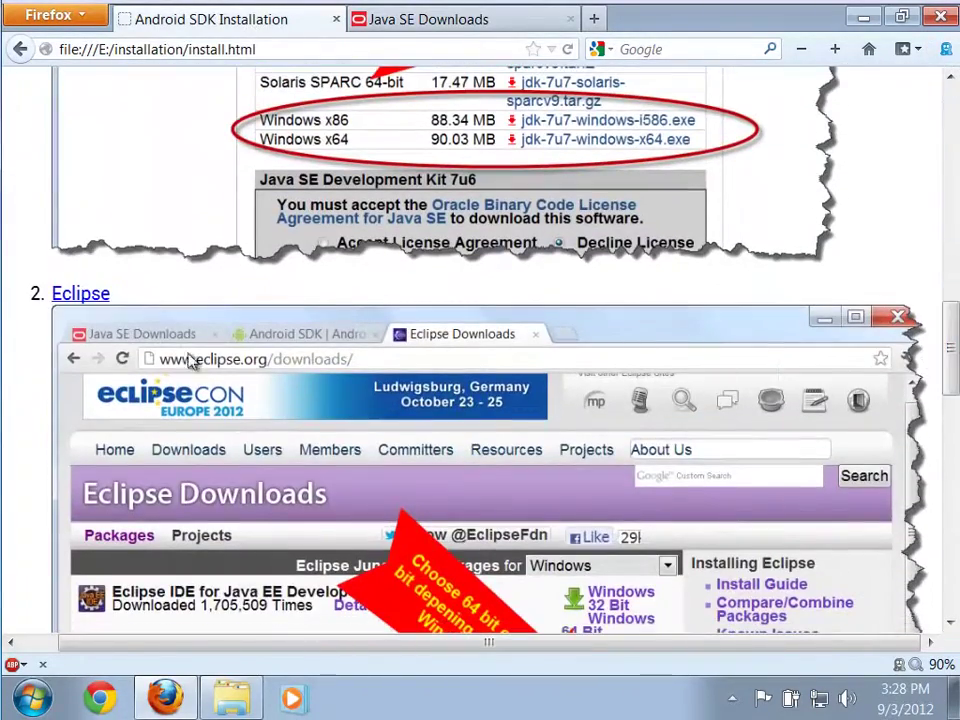
click(78, 294)
click(157, 22)
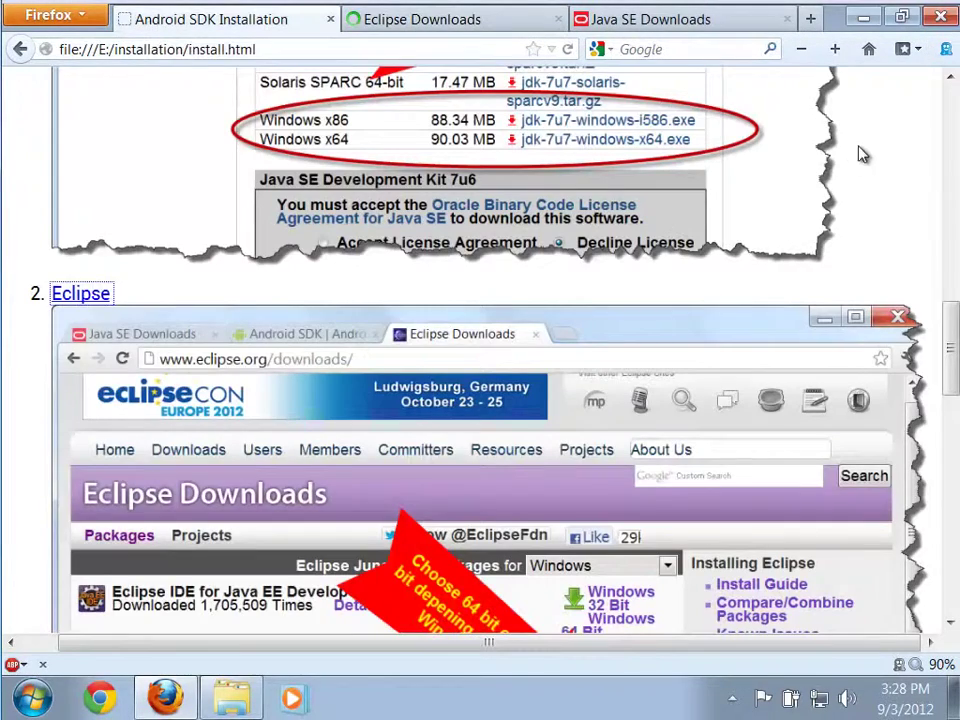
drag(952, 316, 955, 480)
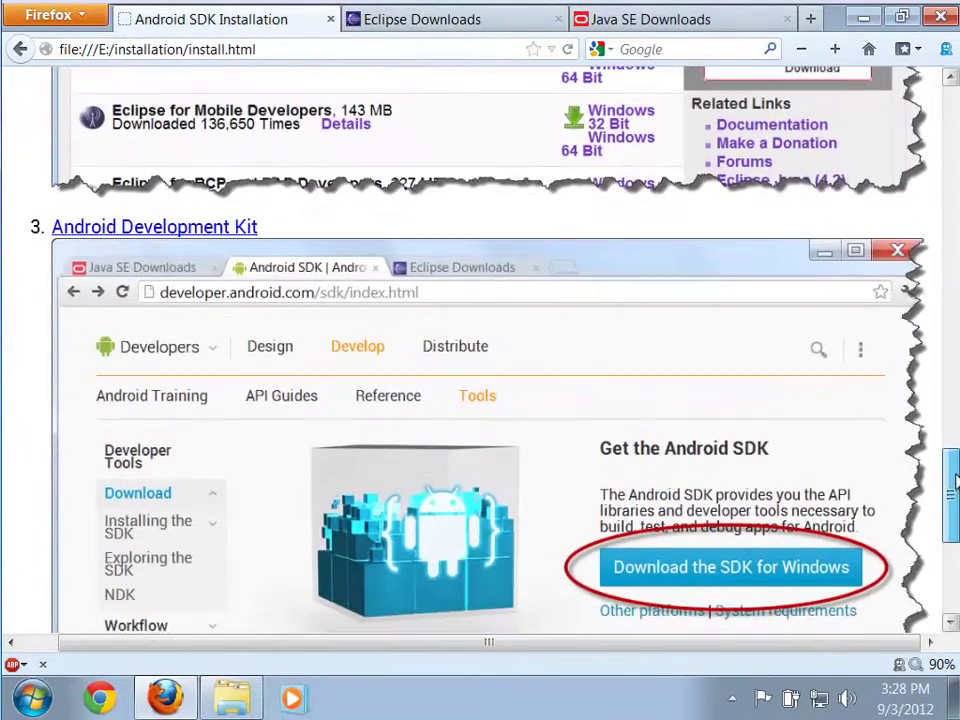
click(158, 228)
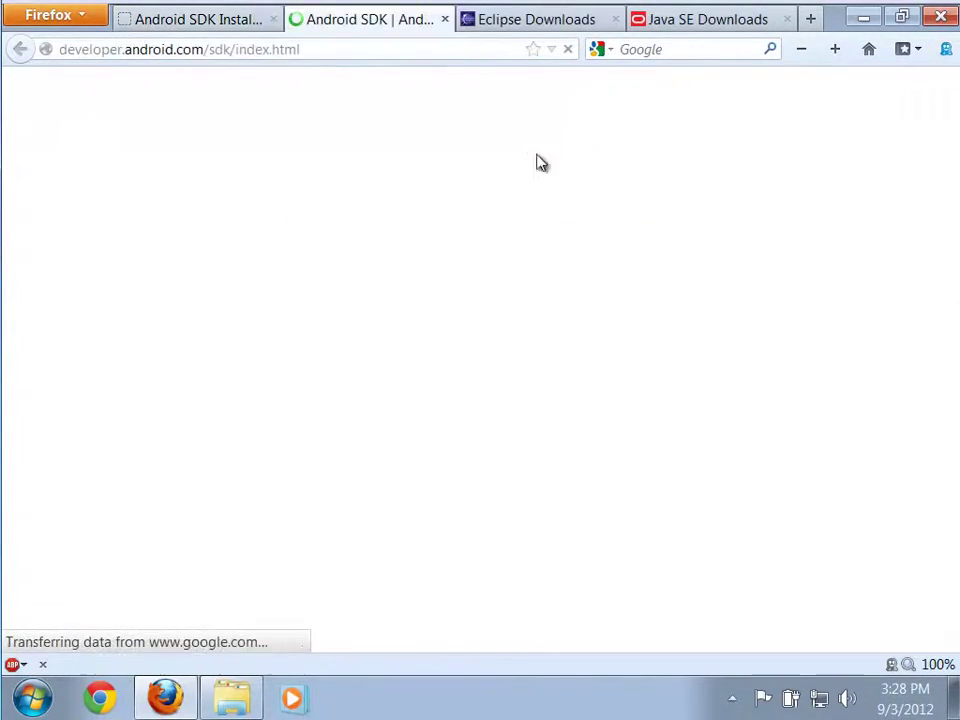
On the Java SE Downloads page, open the JDK download for Java SE 7u7.
click(665, 27)
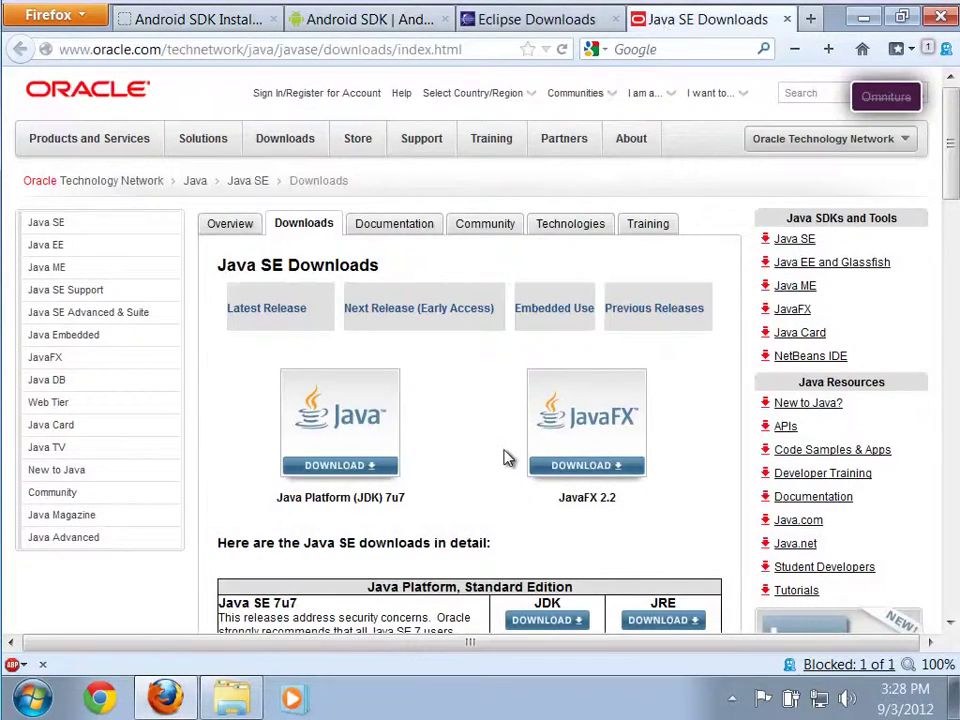
scroll(505, 457, down, 5)
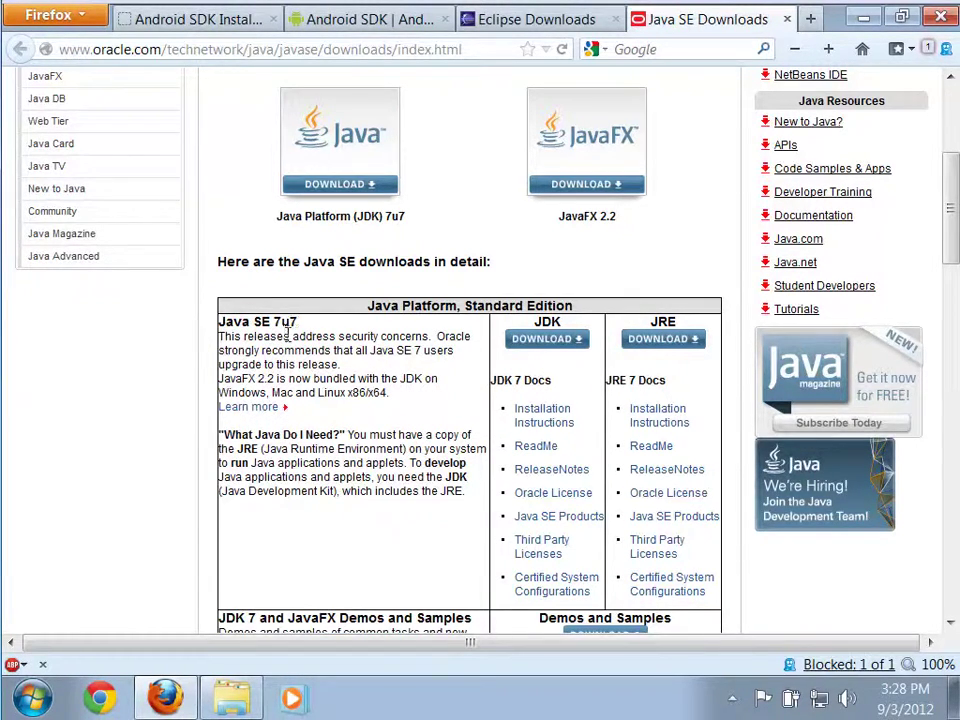
click(531, 345)
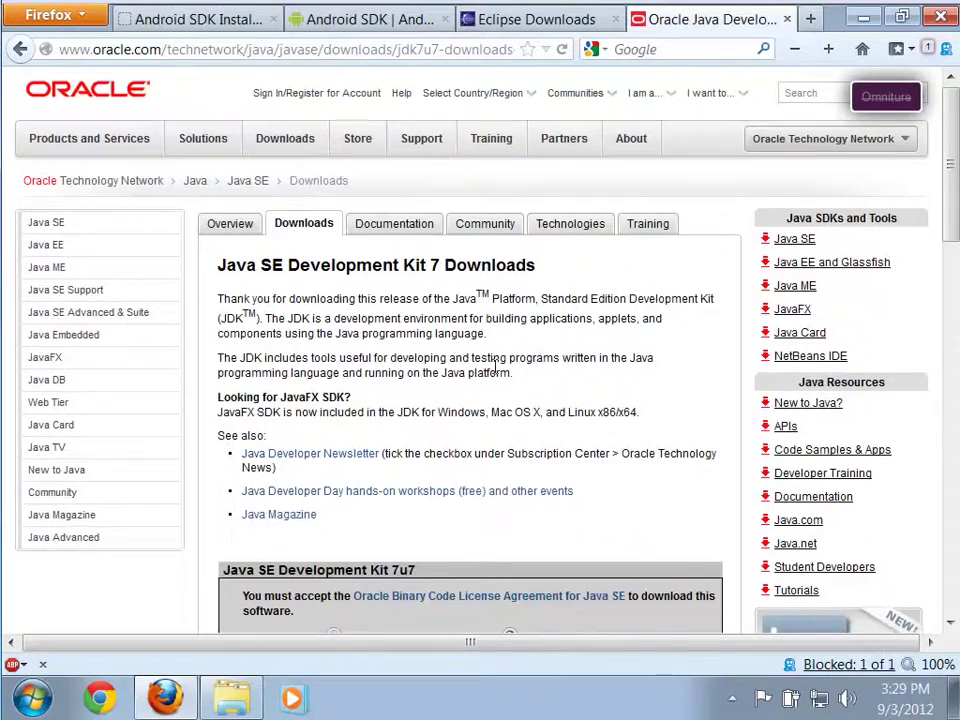
Accept the license agreement for Java SE Development Kit 7u7 and check the android folder for the Windows x64 installer.
drag(948, 220, 943, 359)
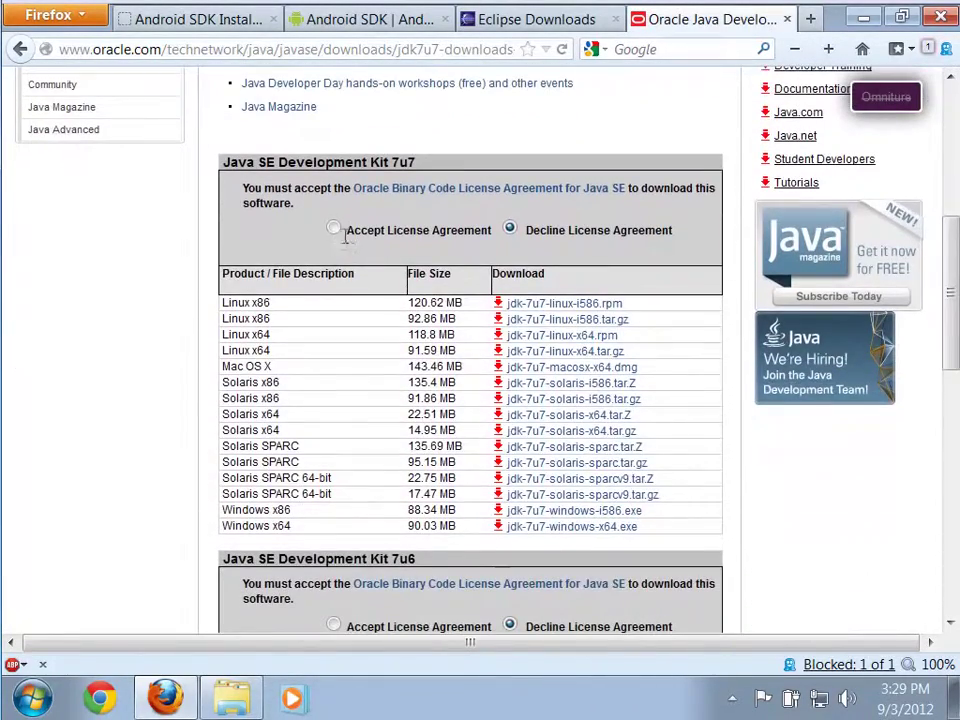
click(333, 230)
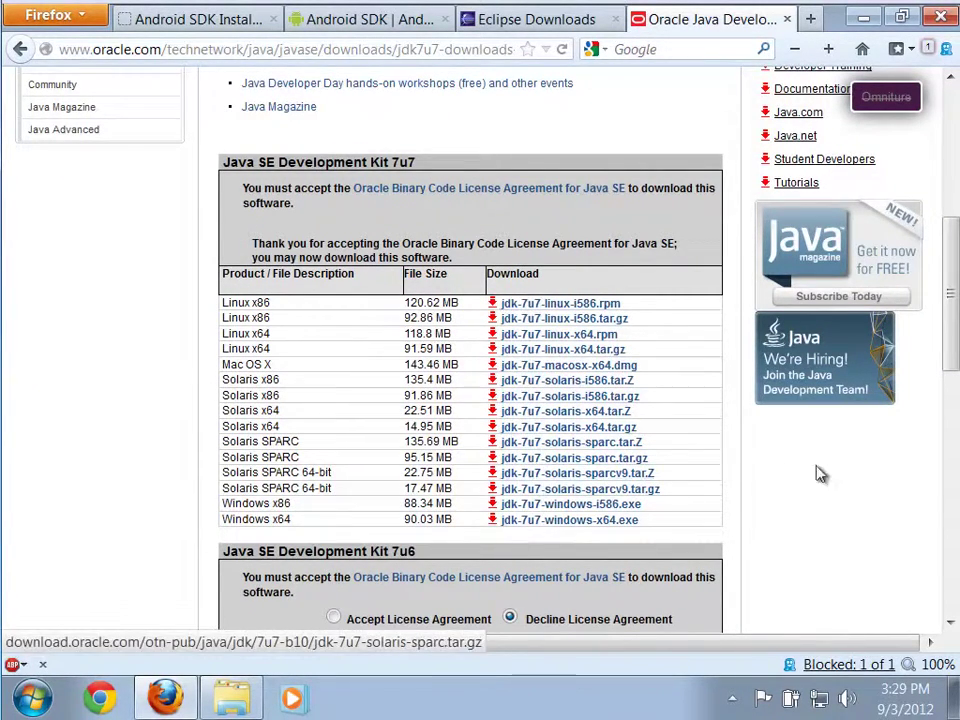
drag(949, 332, 955, 373)
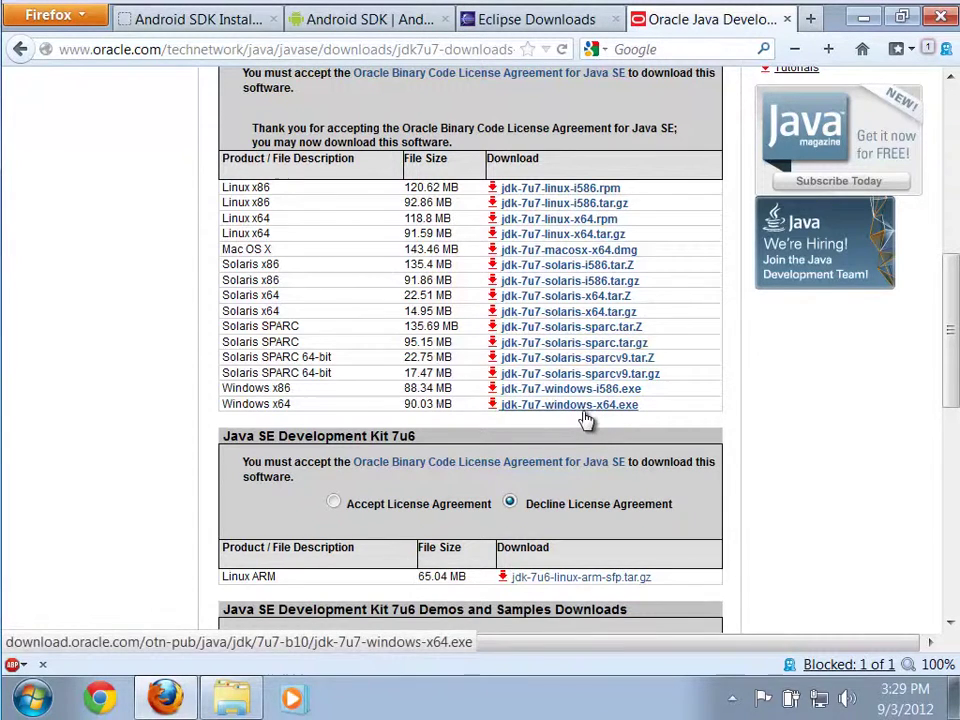
click(231, 697)
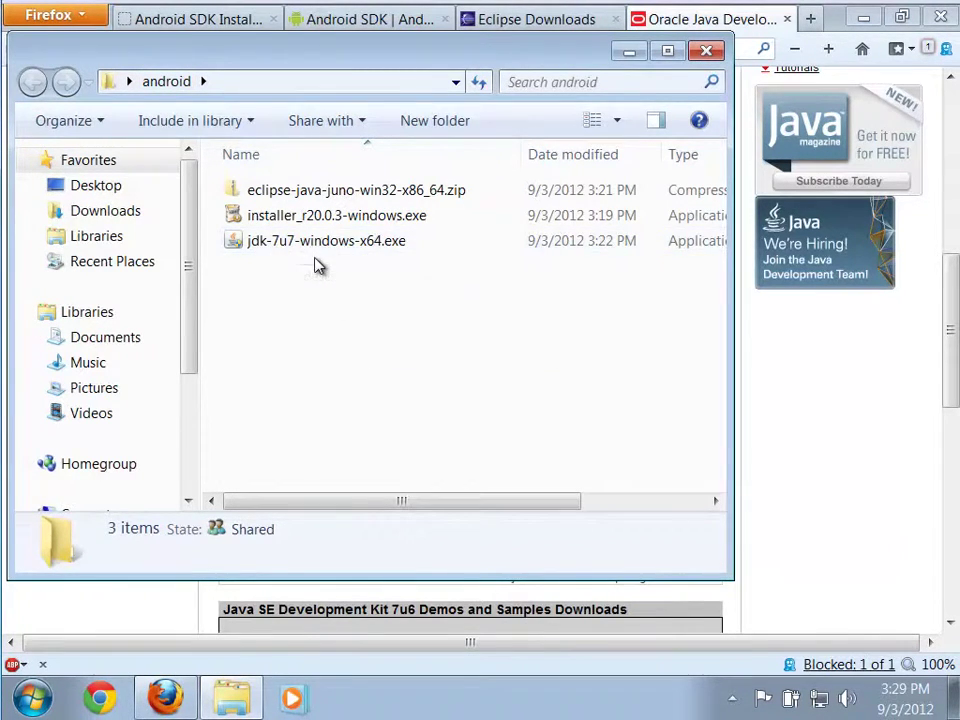
click(872, 484)
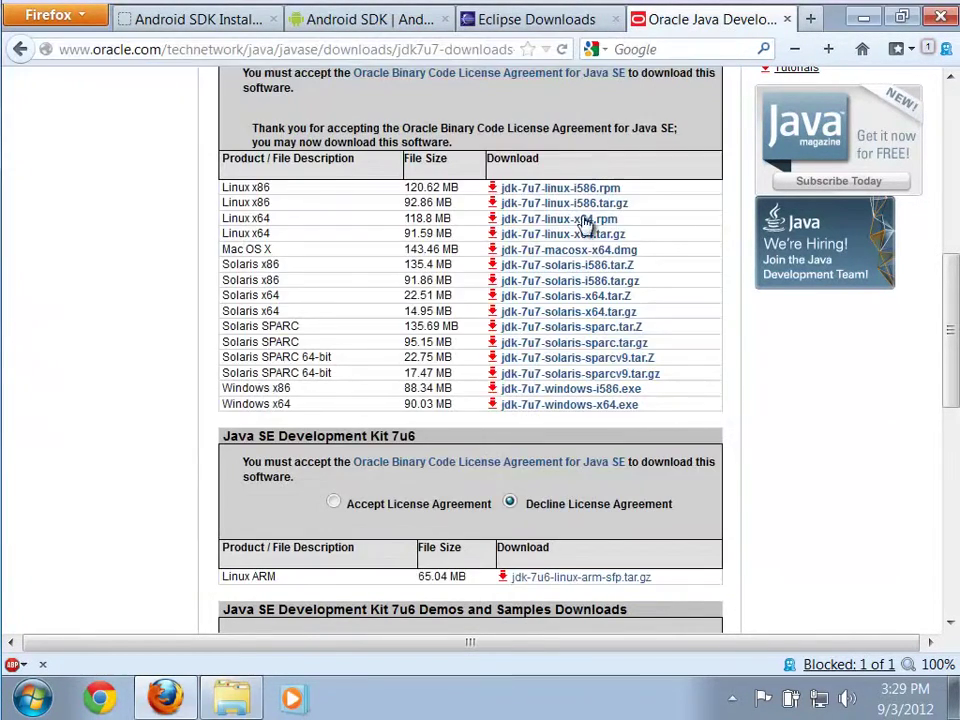
Open the Windows 64 Bit download for Eclipse IDE for Java Developers and select eclipse-java-juno-win32-x86_64.zip in the android folder.
click(483, 24)
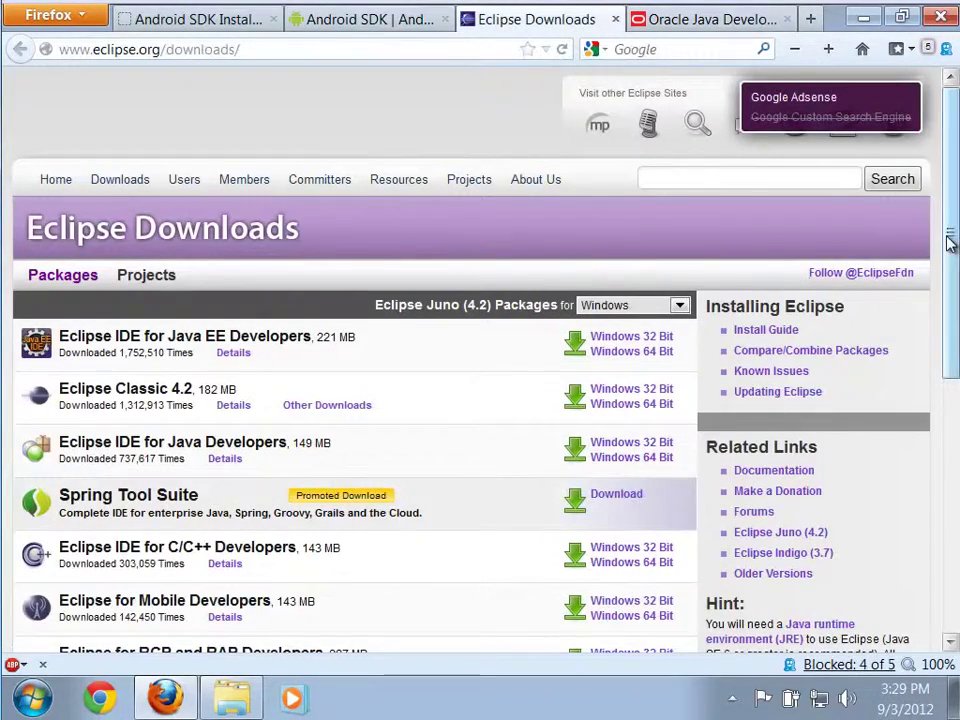
drag(950, 240, 955, 307)
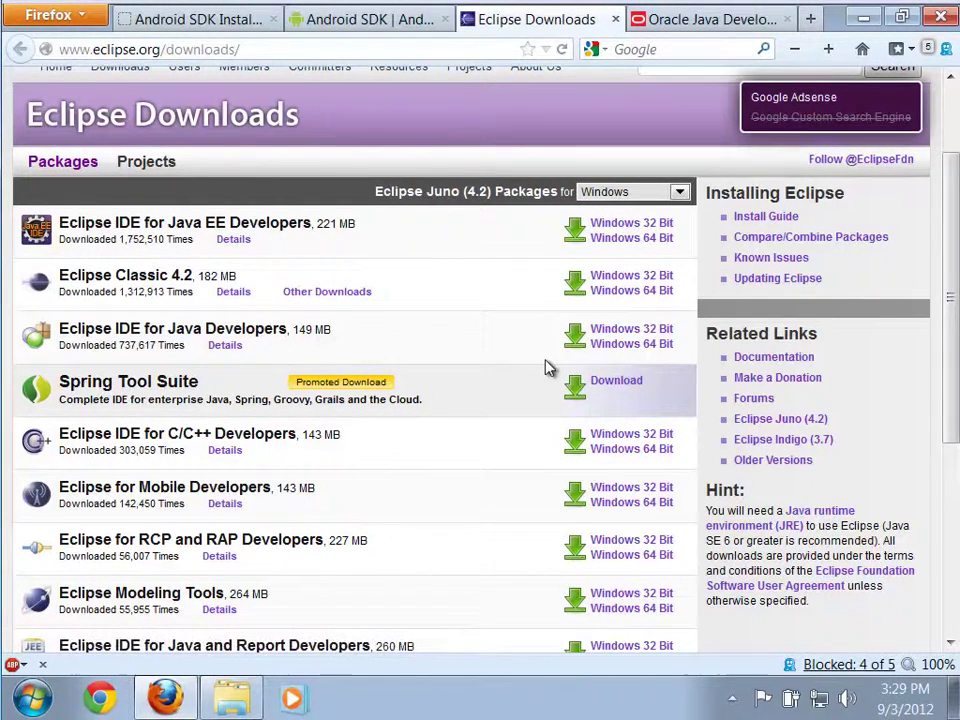
click(604, 358)
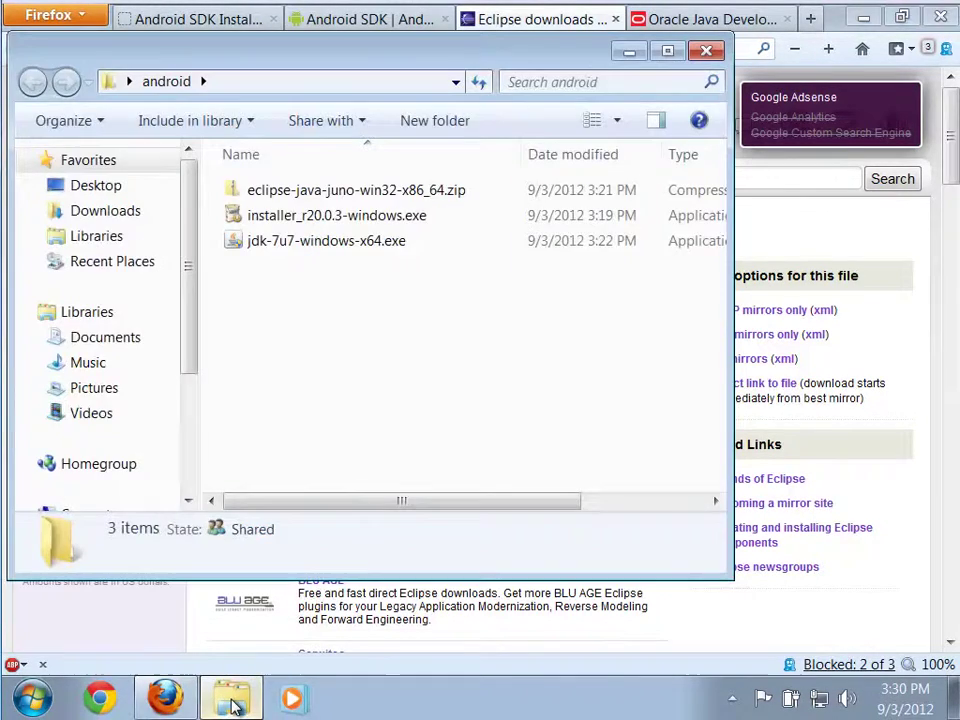
click(231, 698)
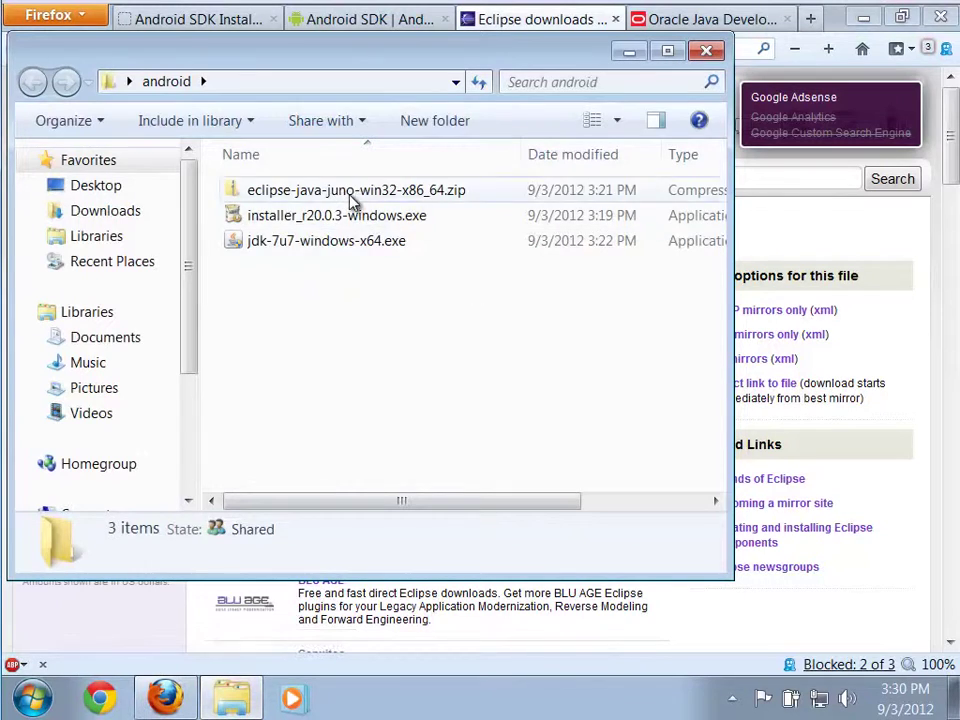
click(405, 193)
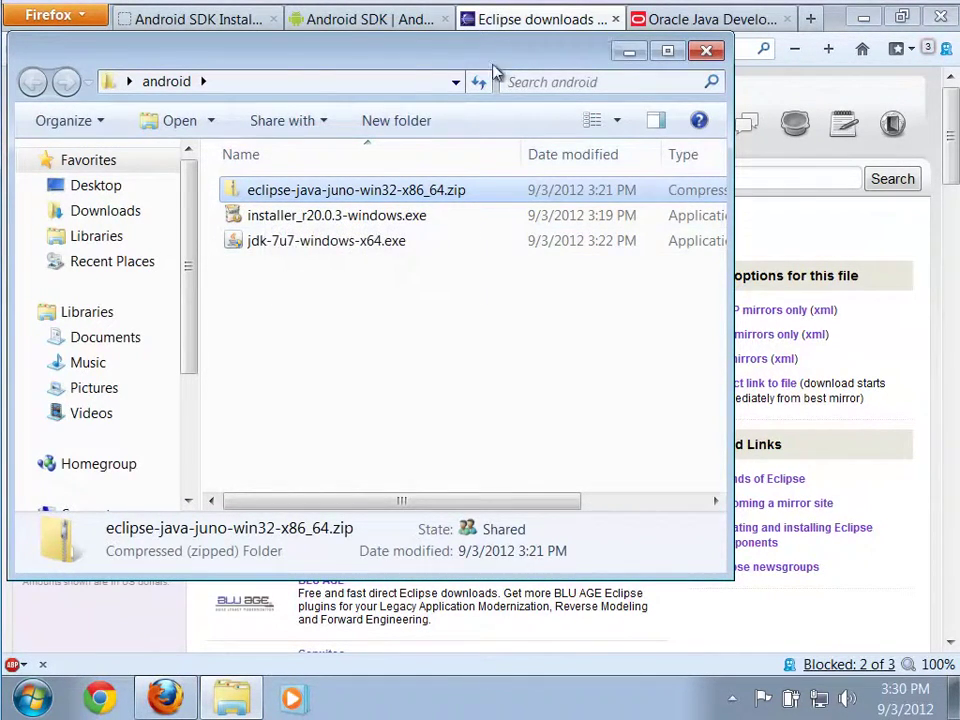
Request the Android SDK for Windows download, cancel saving installer_r20.0.3-windows.exe, and check the android folder for the installer.
click(340, 20)
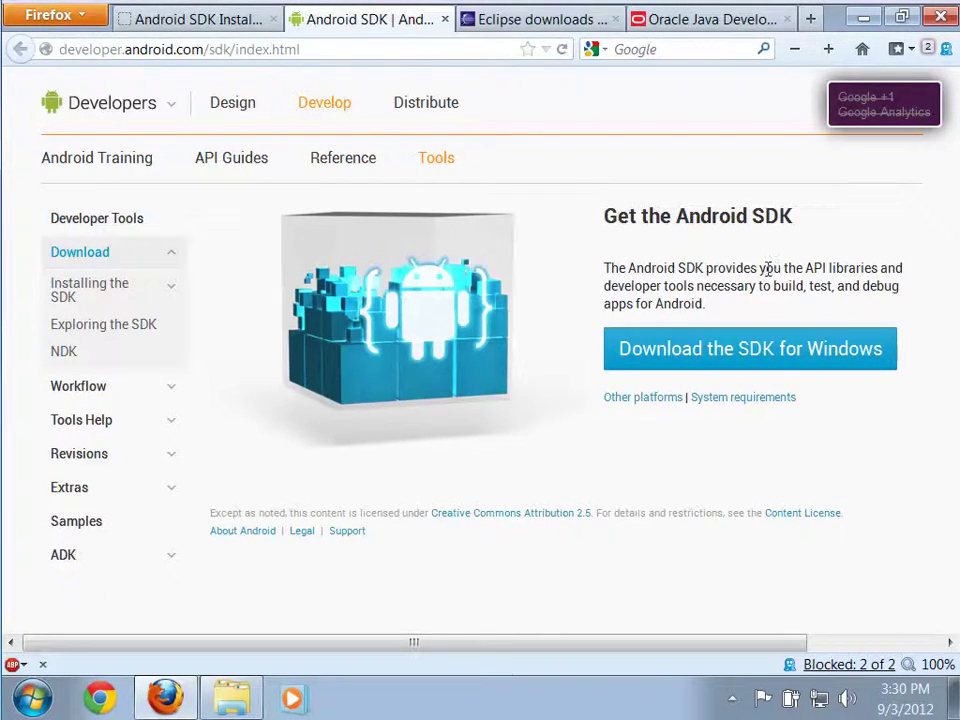
click(785, 368)
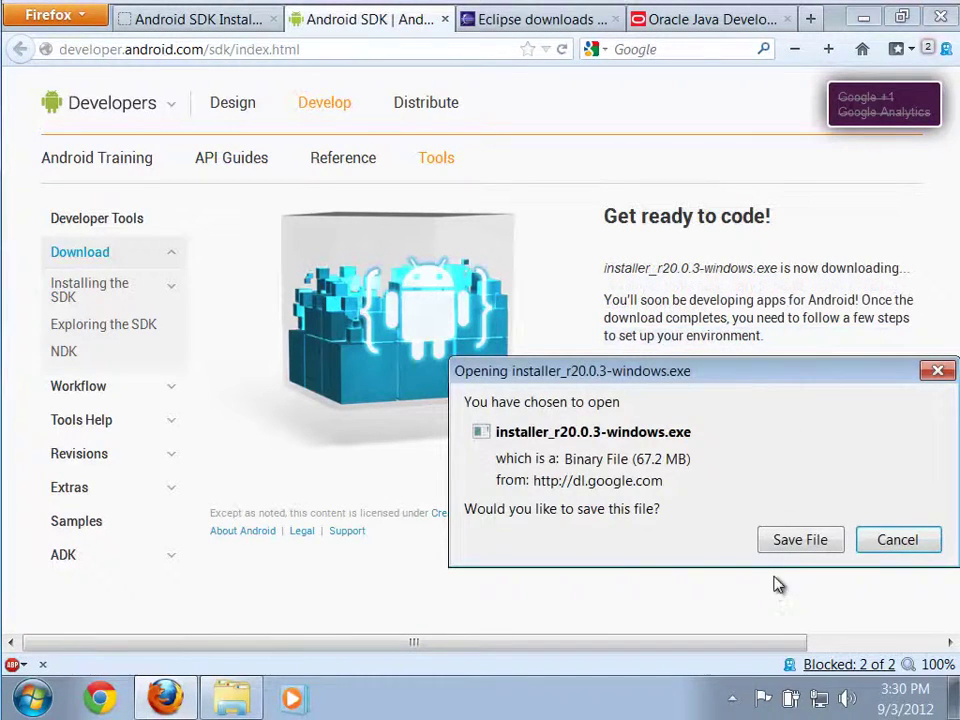
click(897, 541)
click(215, 703)
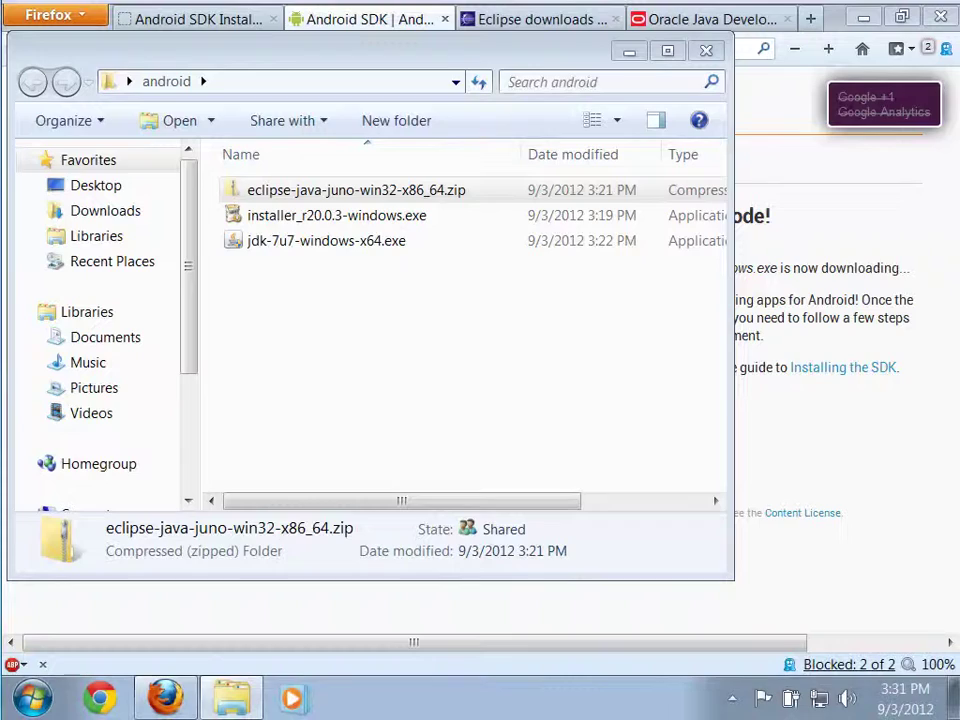
click(879, 534)
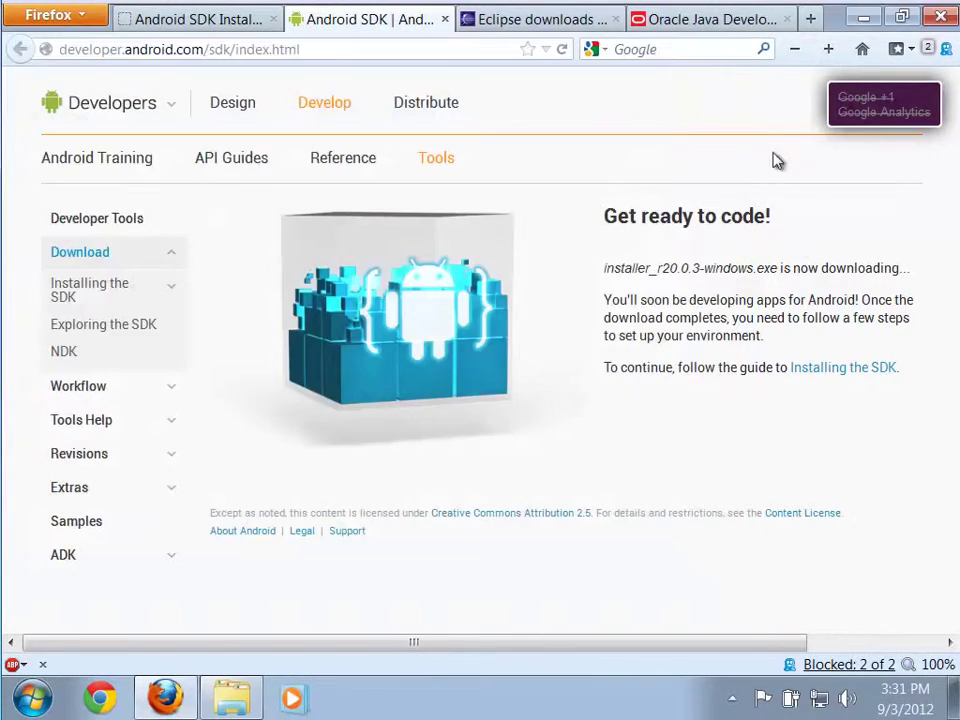
Return to the Java SE Downloads page and open the JDK 7 Installation Instructions.
click(742, 30)
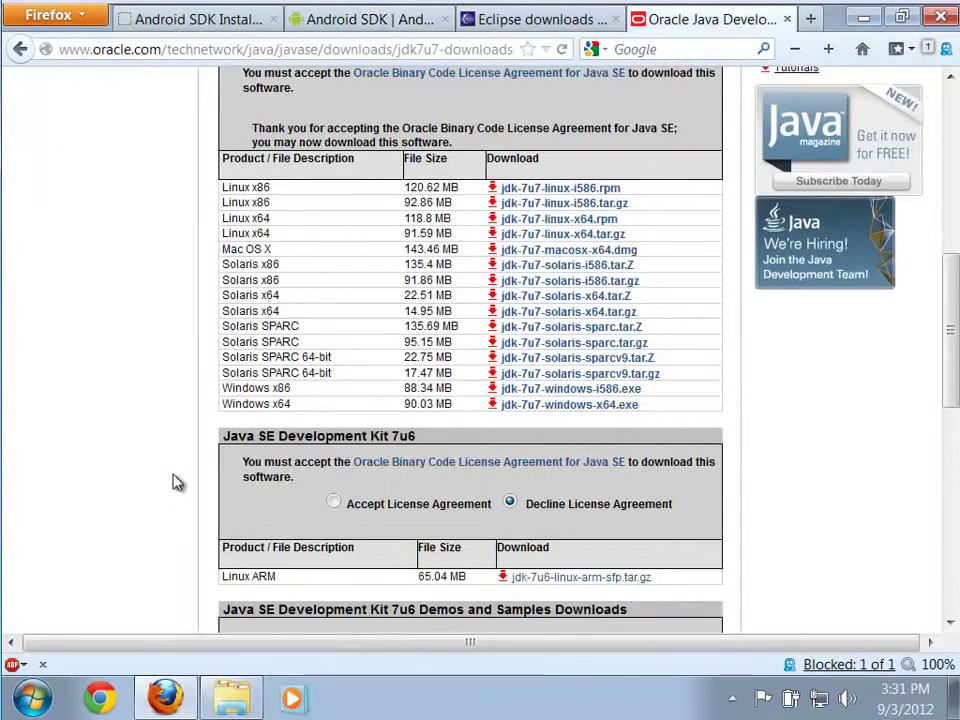
scroll(176, 484, up, 10)
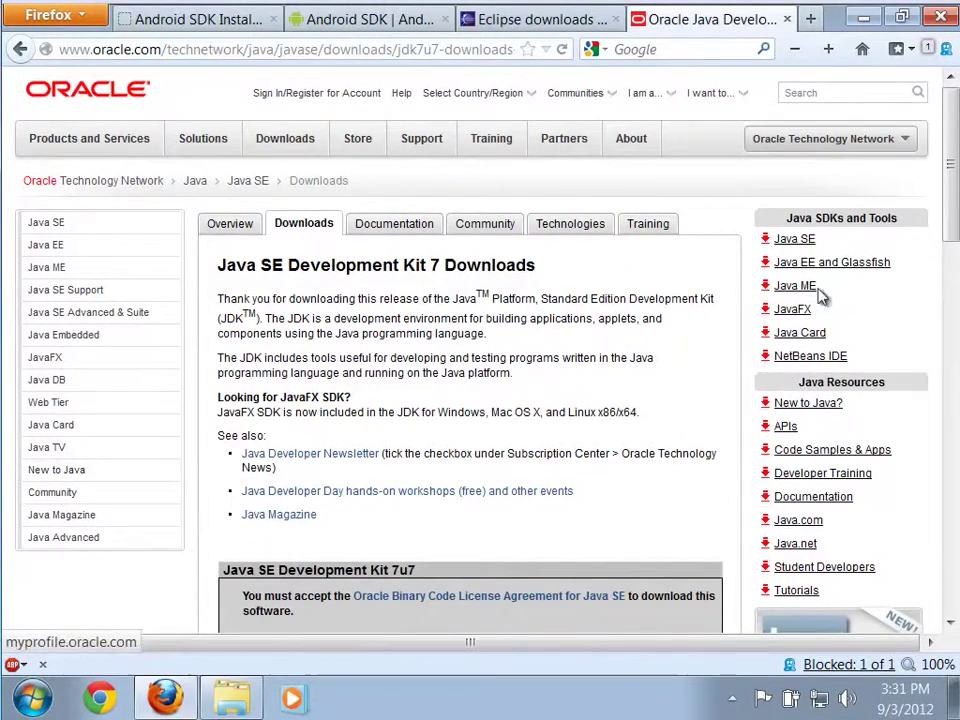
drag(952, 215, 952, 295)
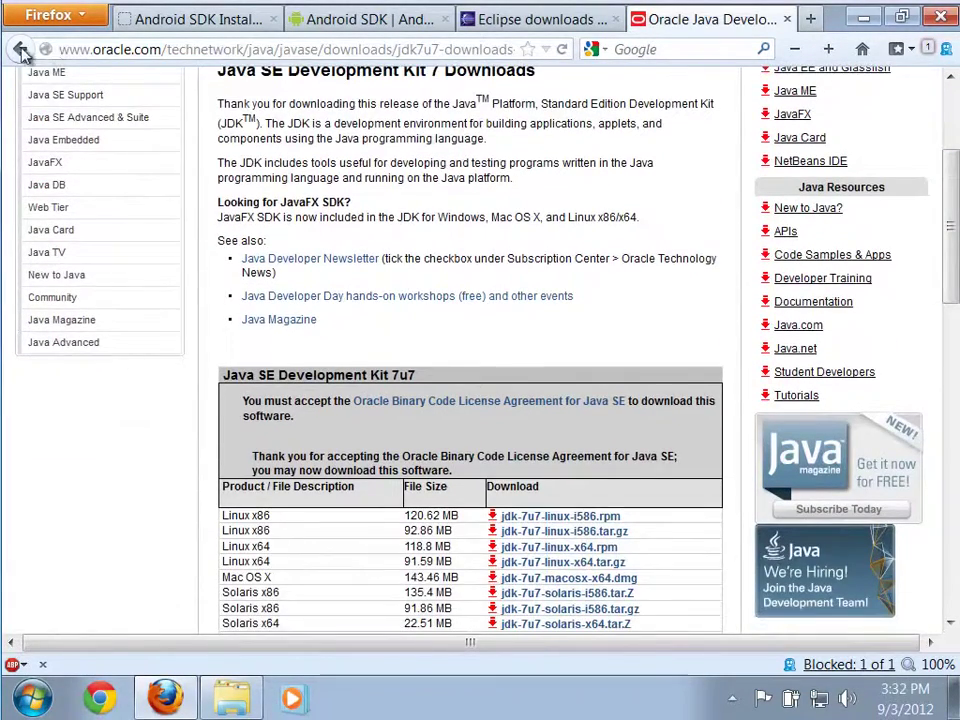
click(20, 49)
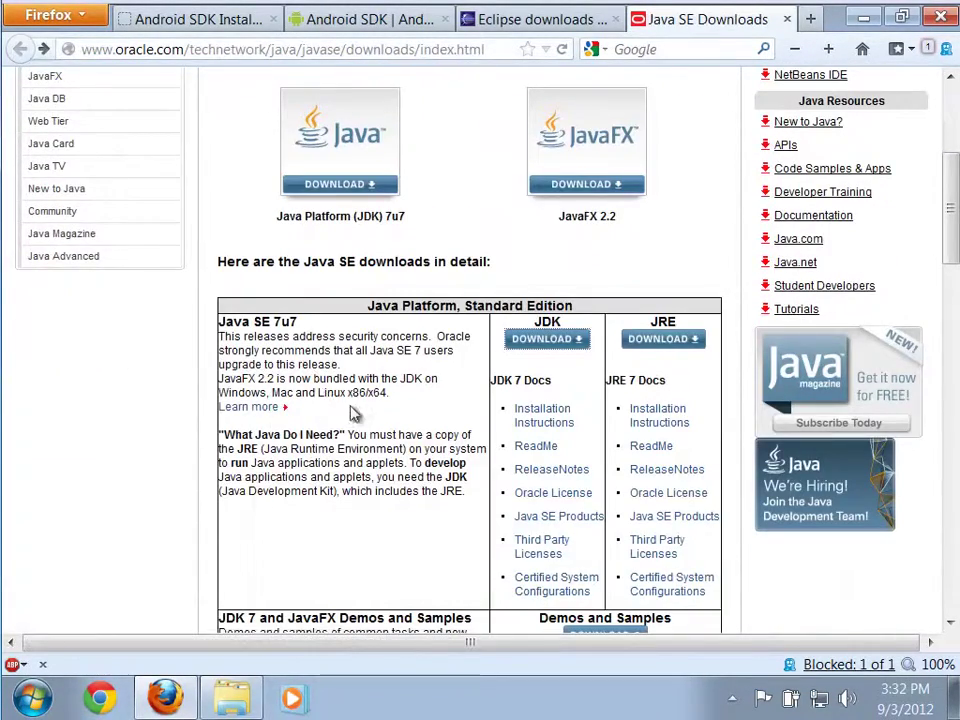
click(540, 430)
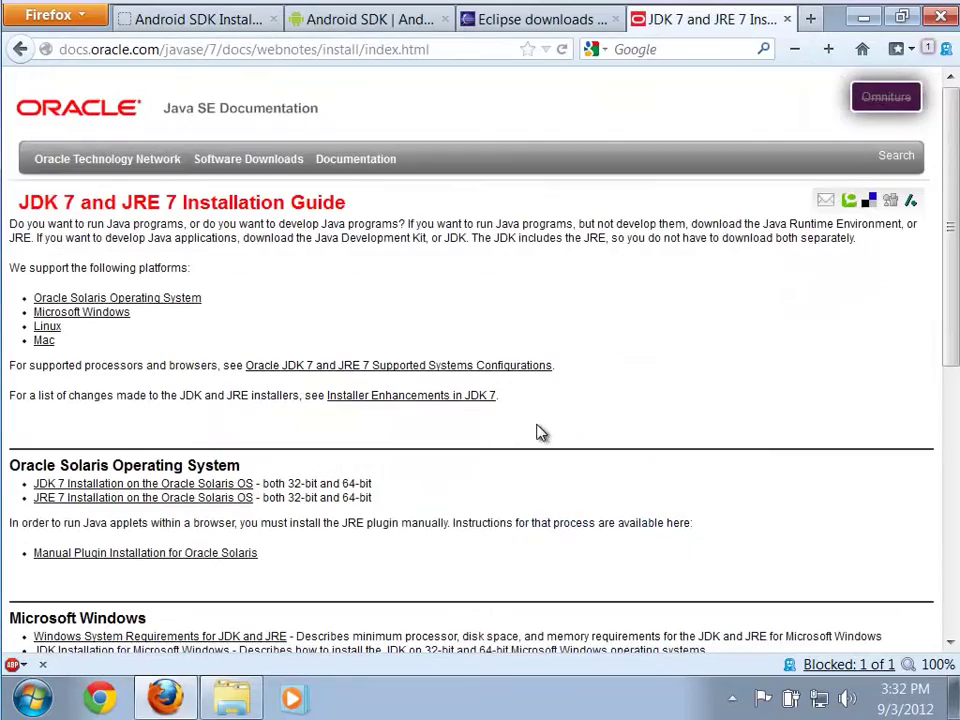
Open the JDK Installation for Microsoft Windows guide at its section on updating the PATH environment variable, enlarging the page to 130%.
scroll(534, 433, down, 3)
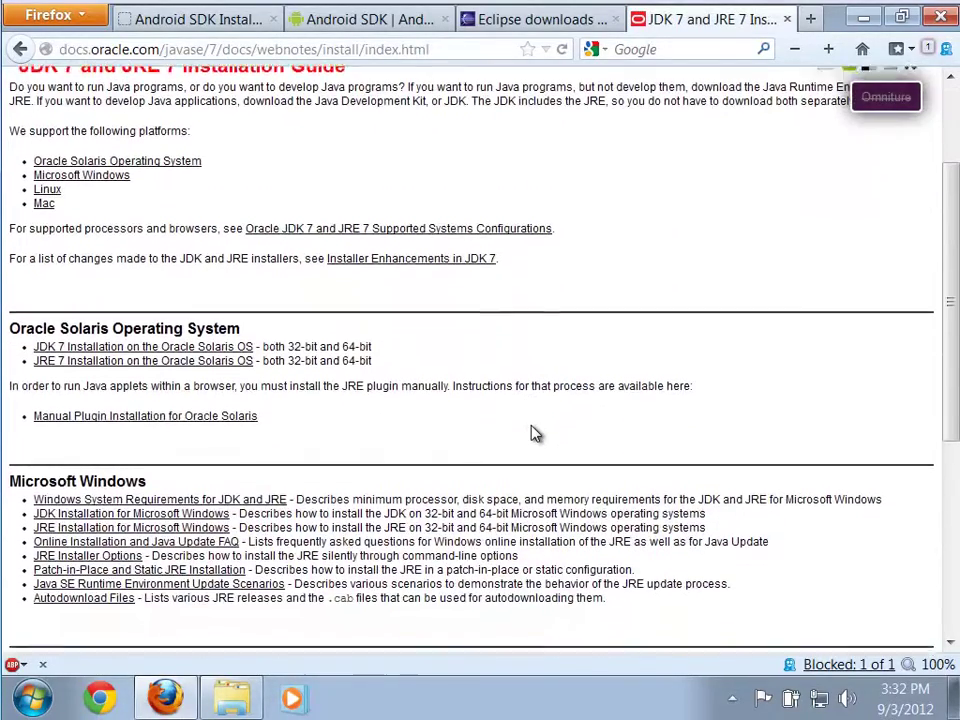
key(ctrl+plus)
key(ctrl+plus)
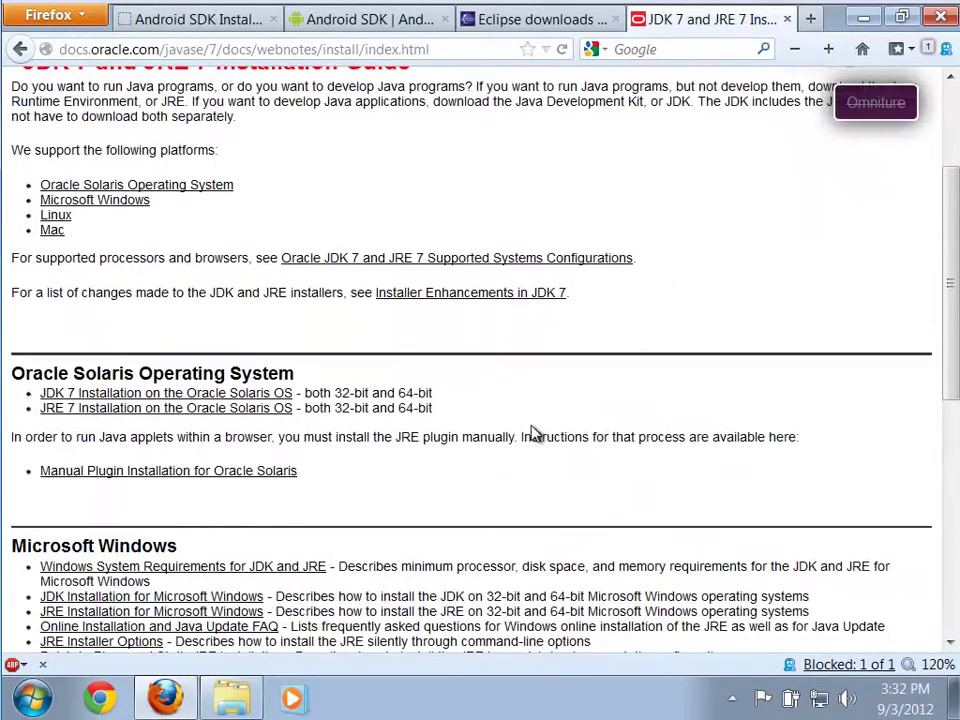
key(ctrl+plus)
drag(950, 306, 950, 415)
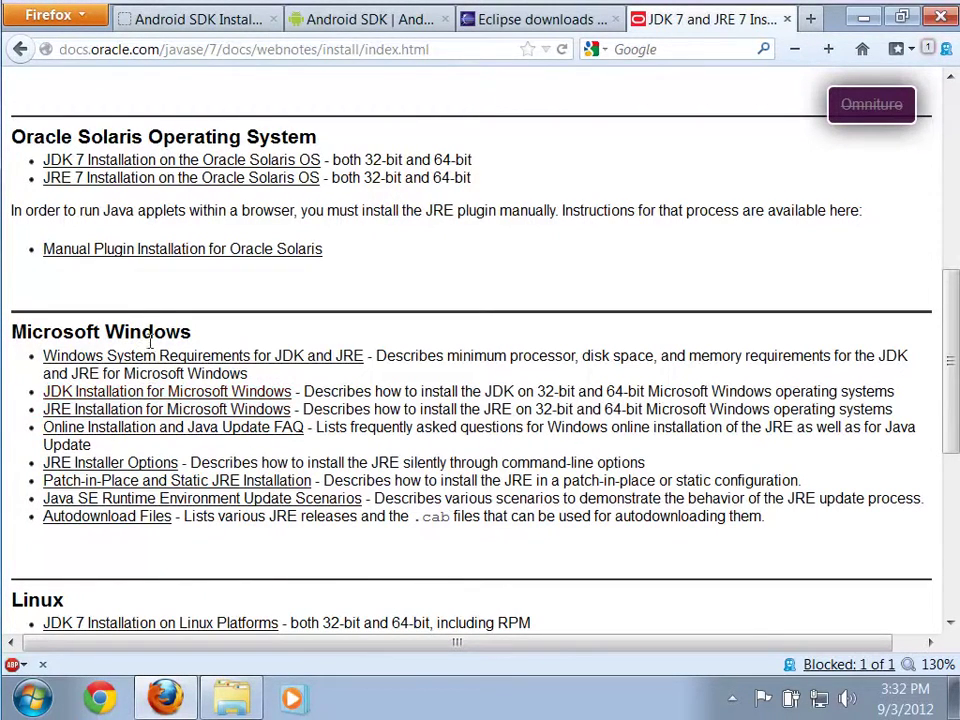
click(106, 393)
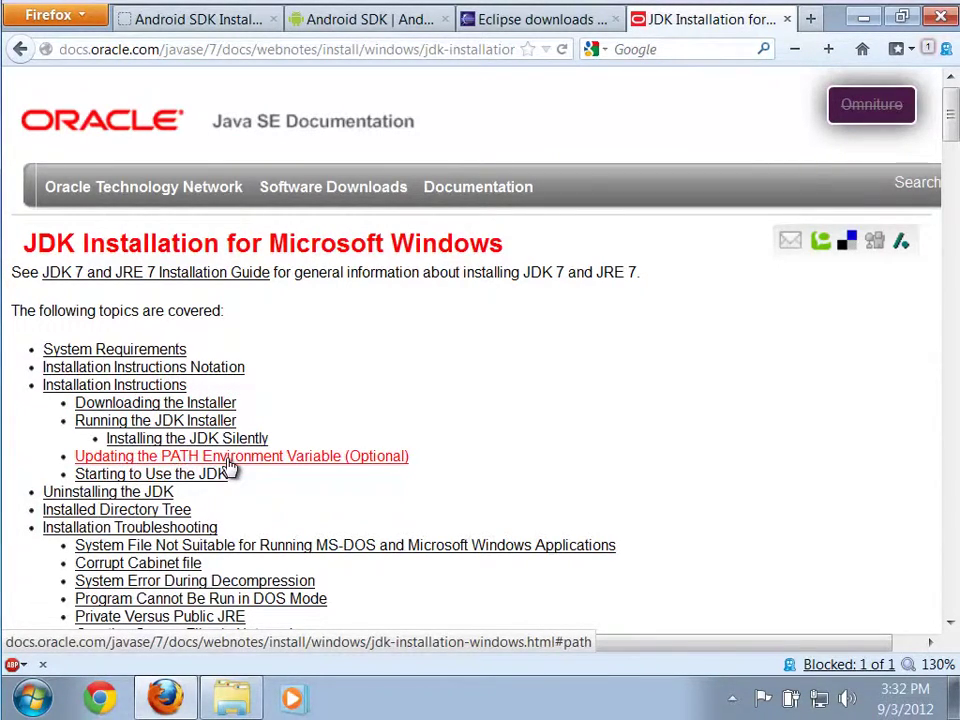
click(349, 462)
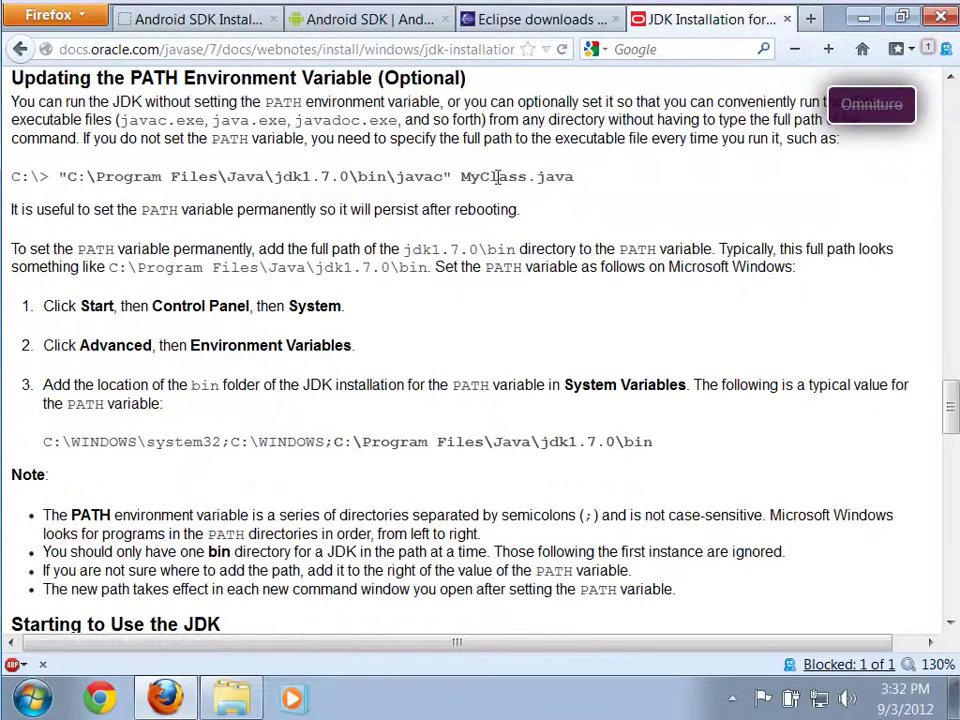
Run jdk-7u7-windows-x64.exe from the android folder and authorize it by entering the administrator password.
click(866, 19)
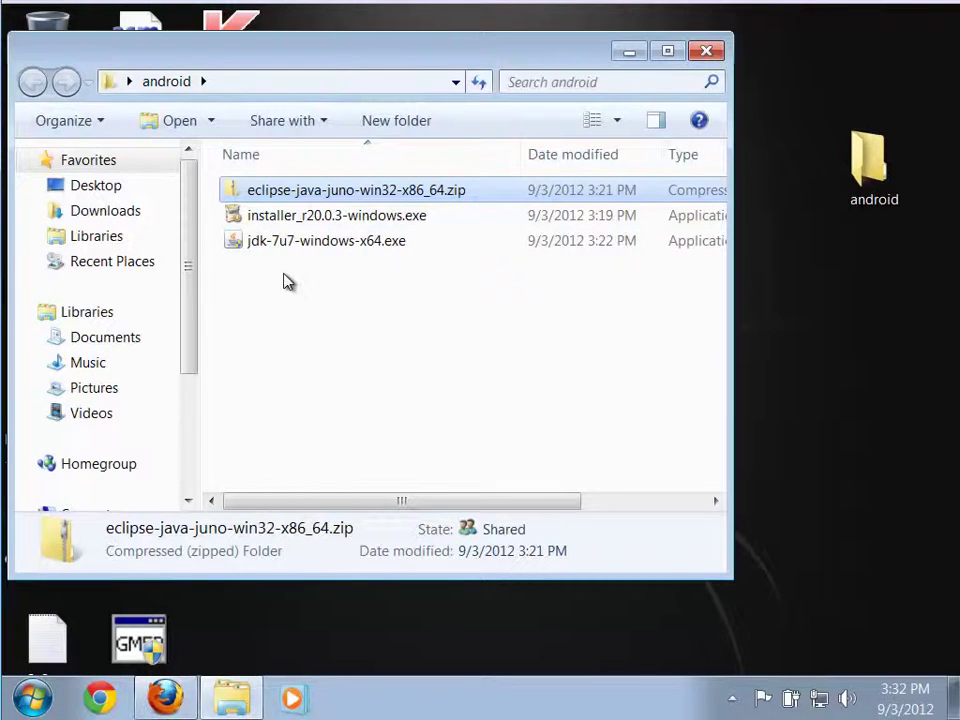
double_click(252, 247)
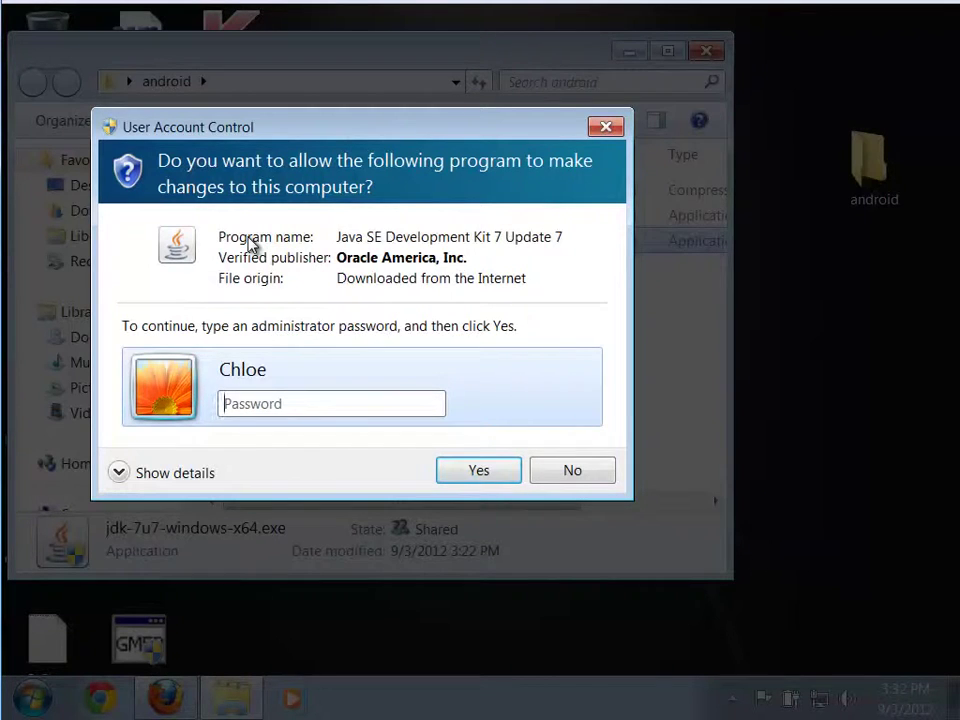
text(*********)
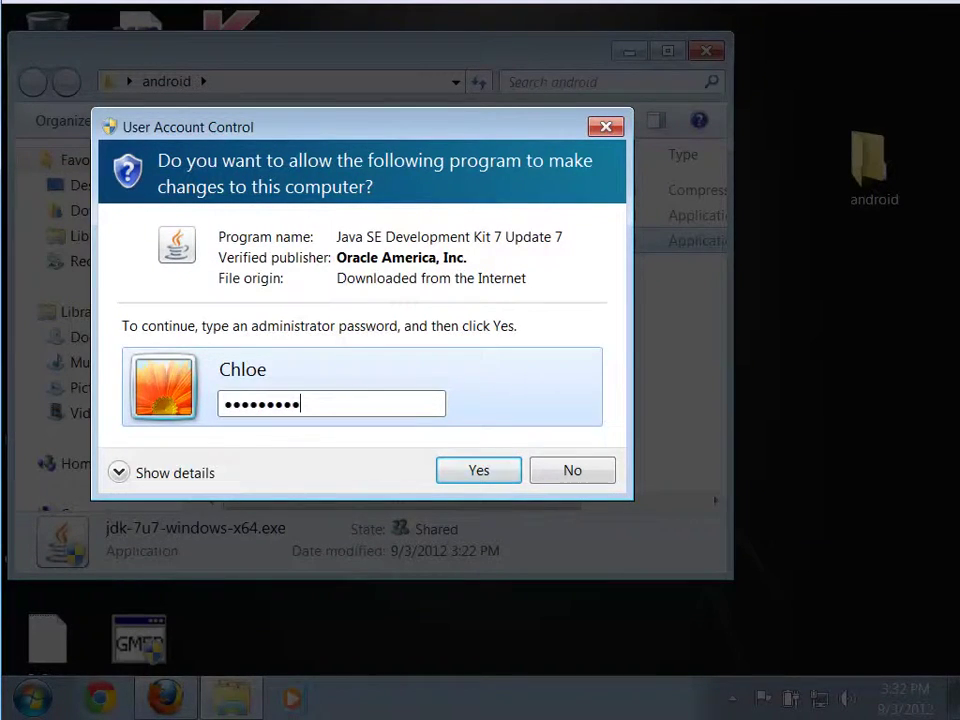
click(482, 470)
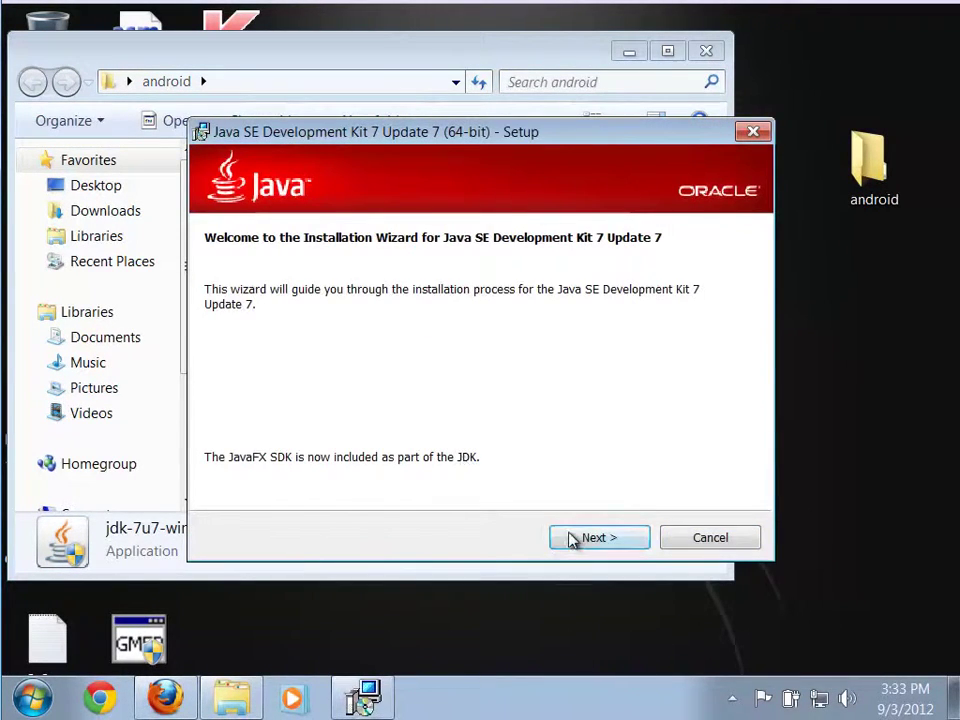
Install the JDK with the default features and the default JDK and JRE destination folders, closing the installer and the Oracle registration page.
click(588, 539)
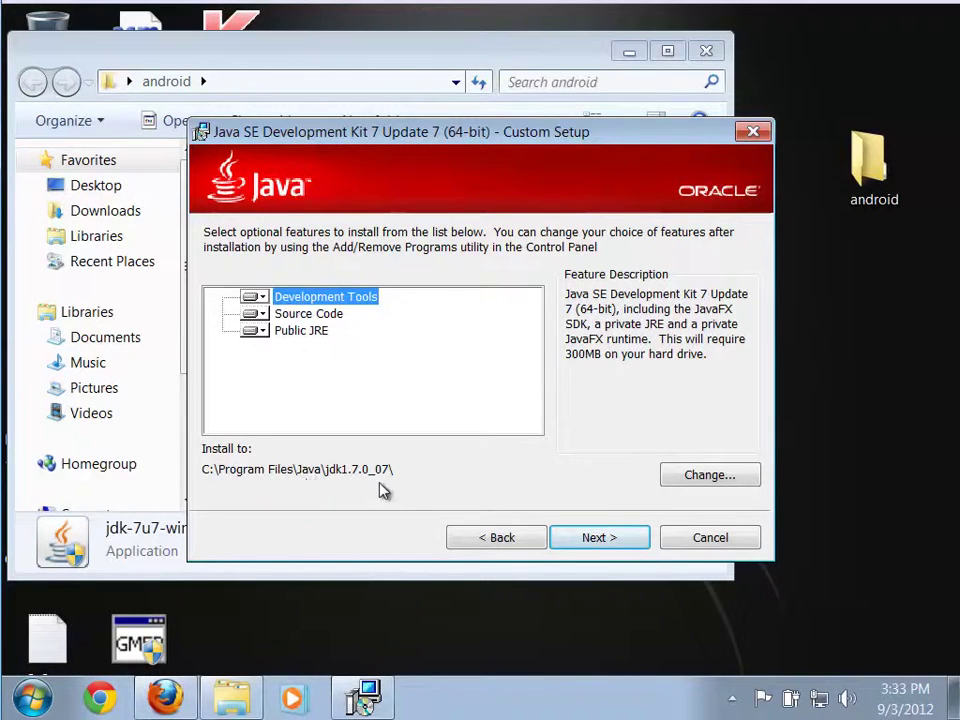
click(592, 540)
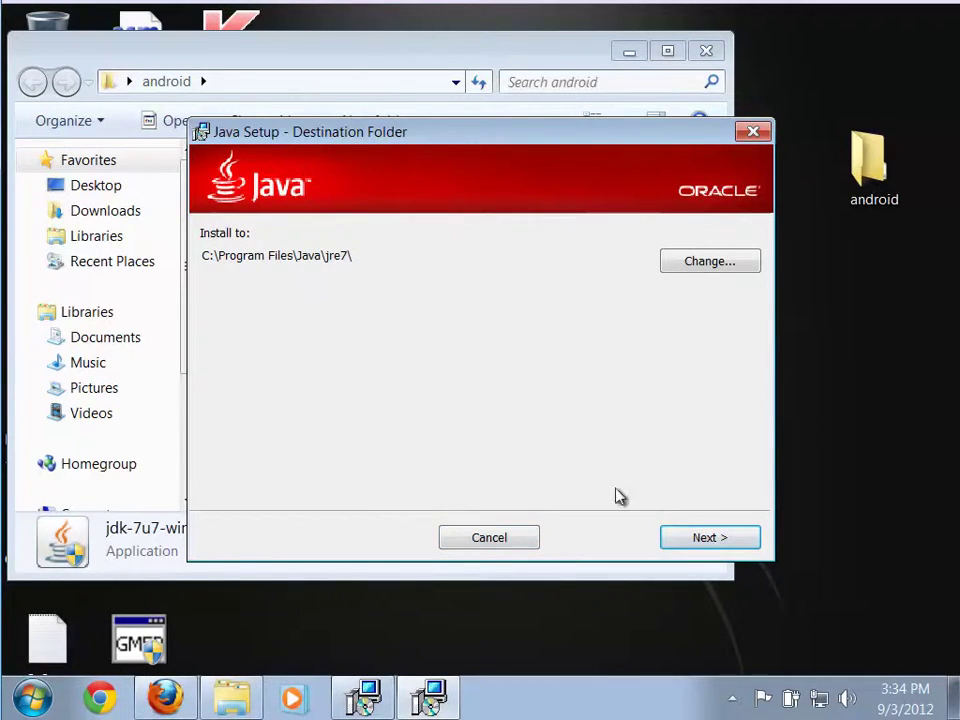
click(698, 541)
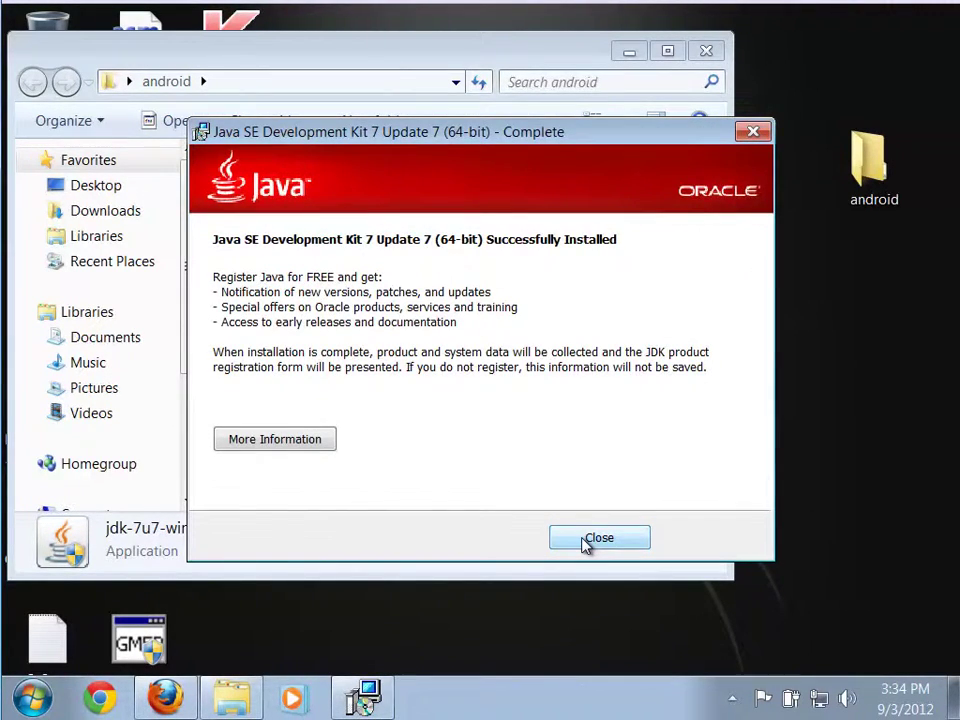
click(599, 539)
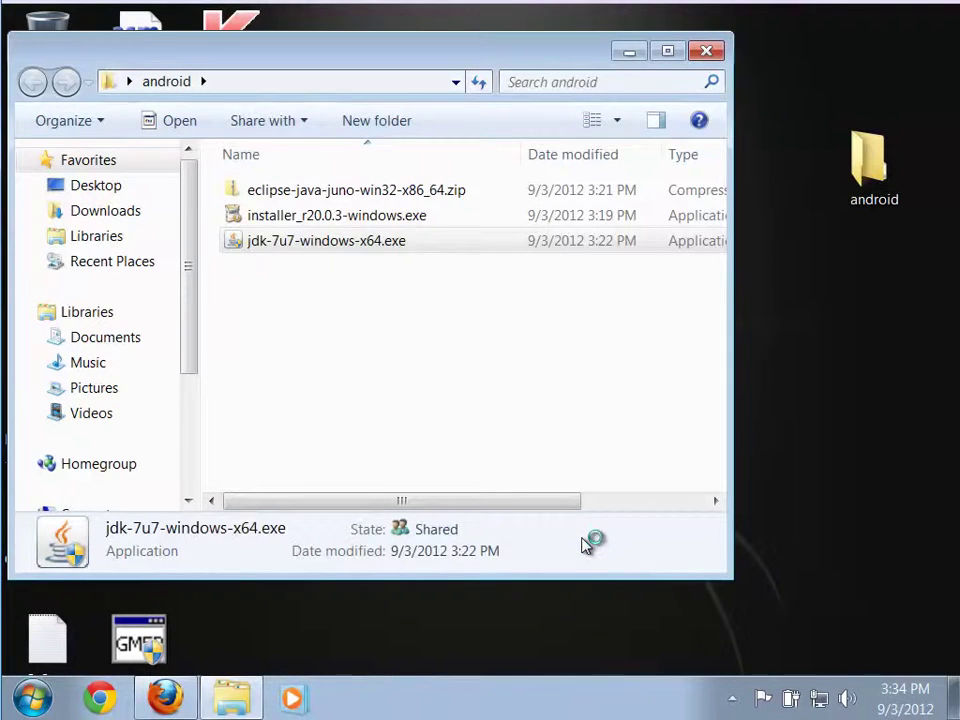
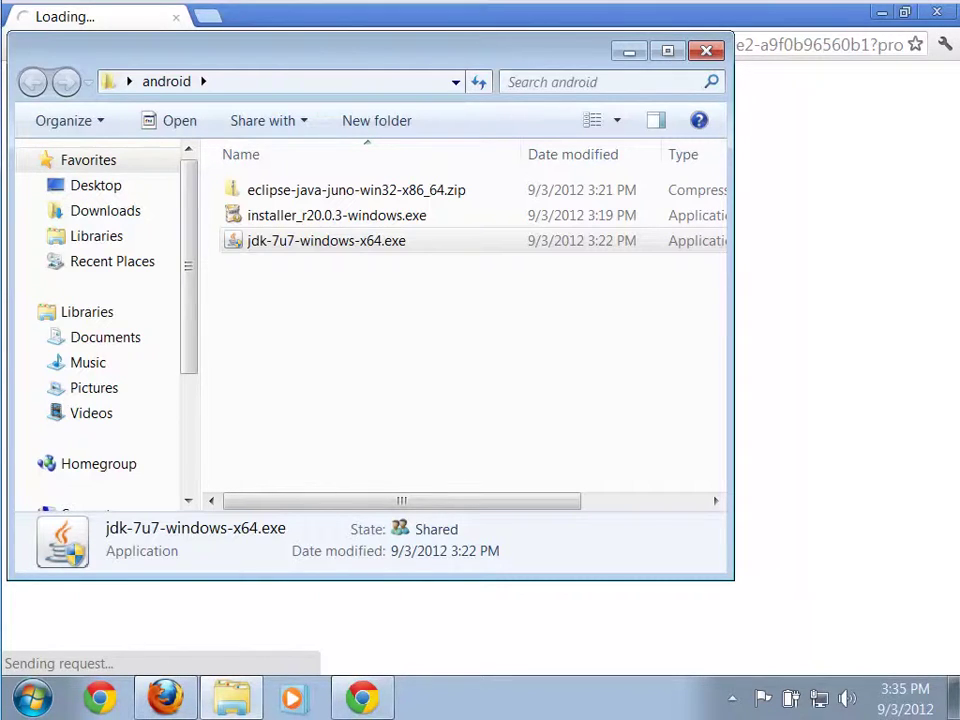
click(788, 34)
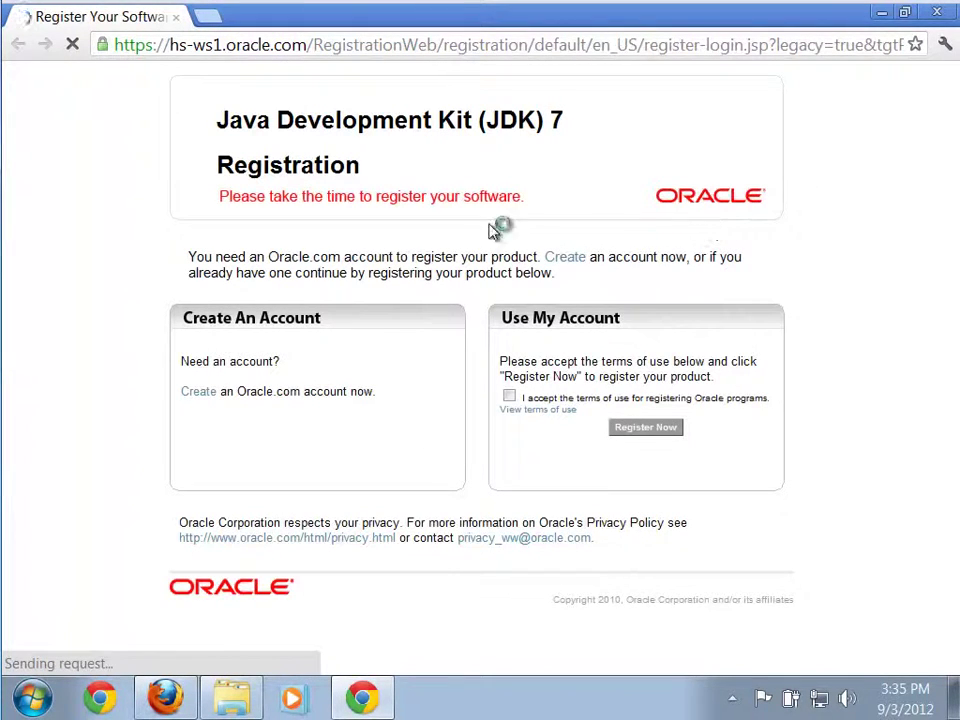
click(937, 12)
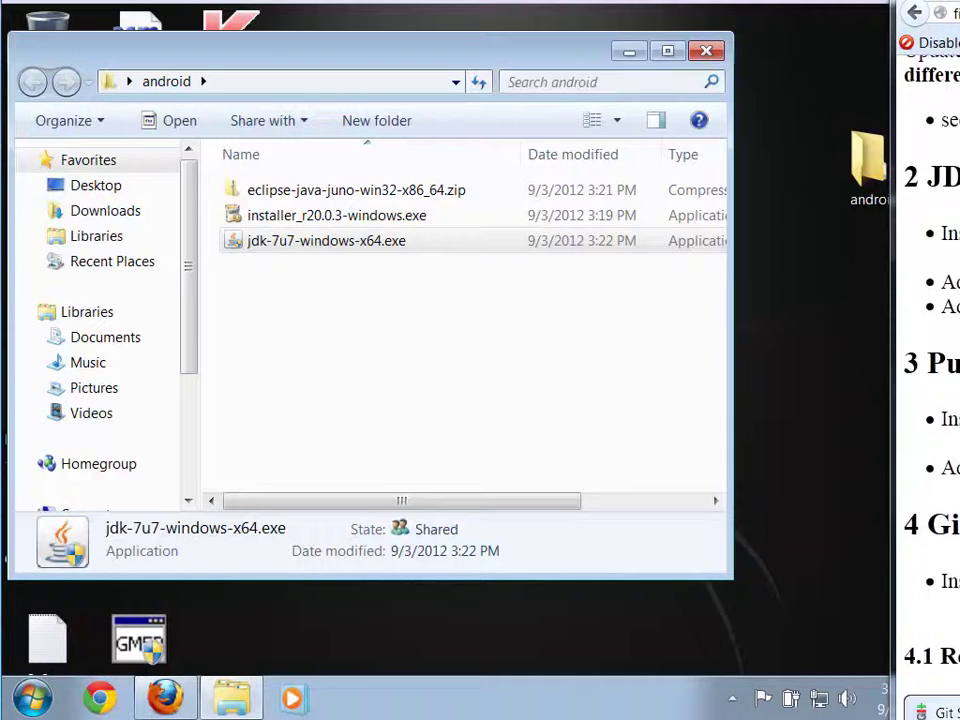
Search Windows for "environment variables", open the system environment variables settings with the administrator password, and display the Environment Variables dialog.
click(36, 702)
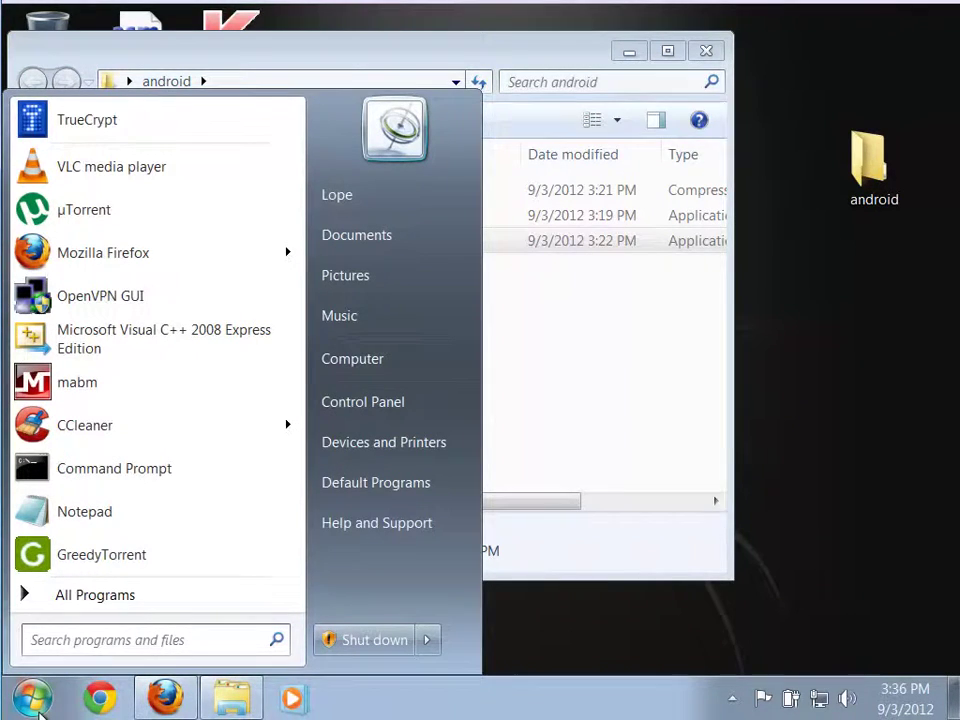
text(environ)
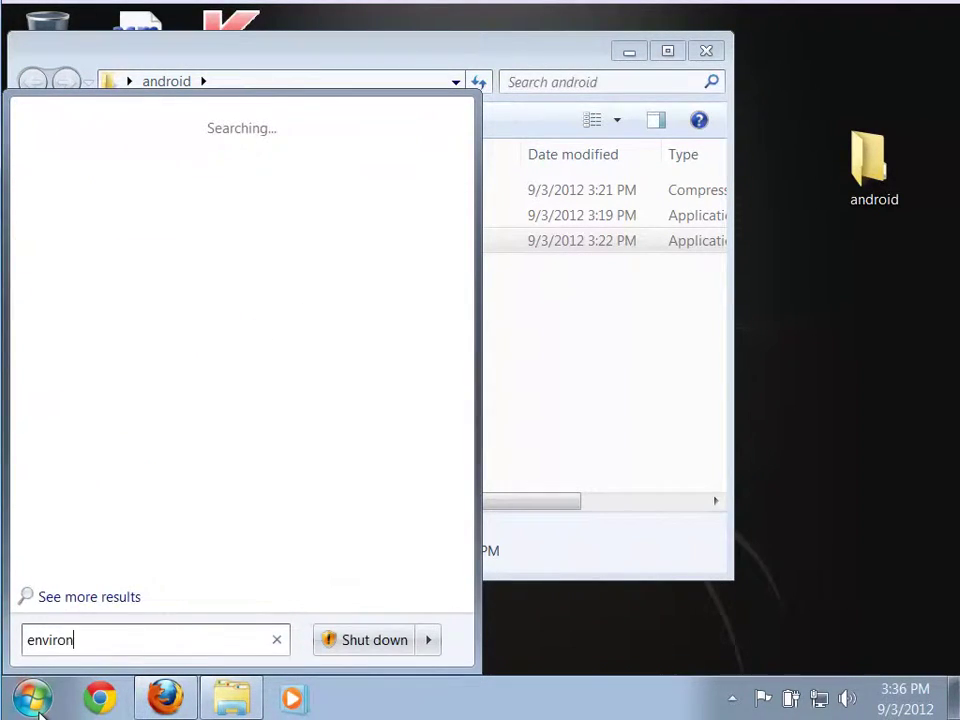
text(ment variables)
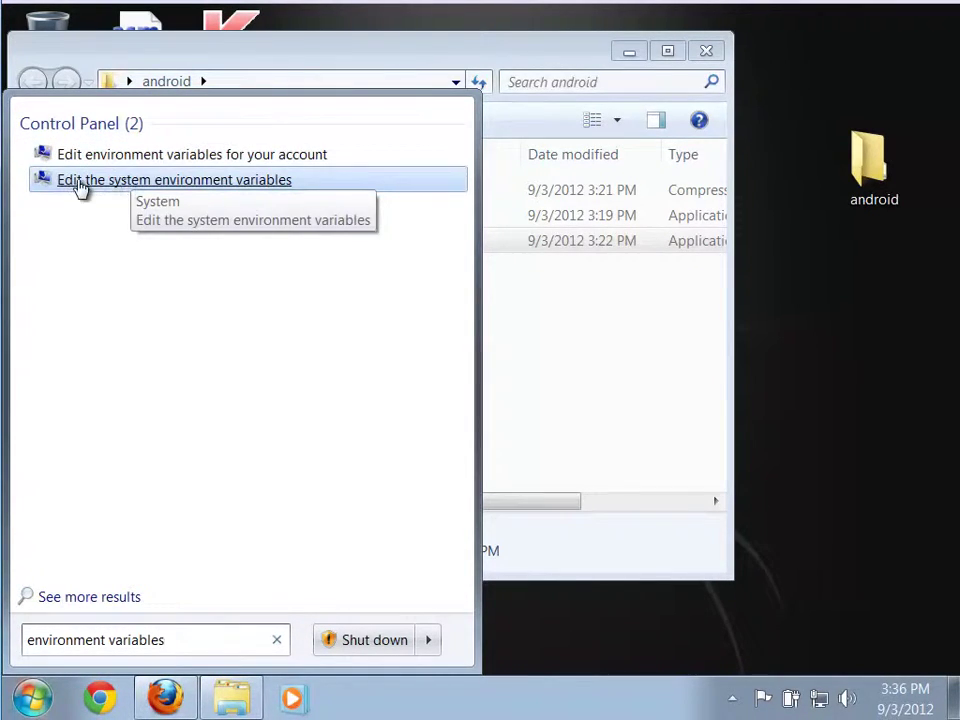
click(205, 191)
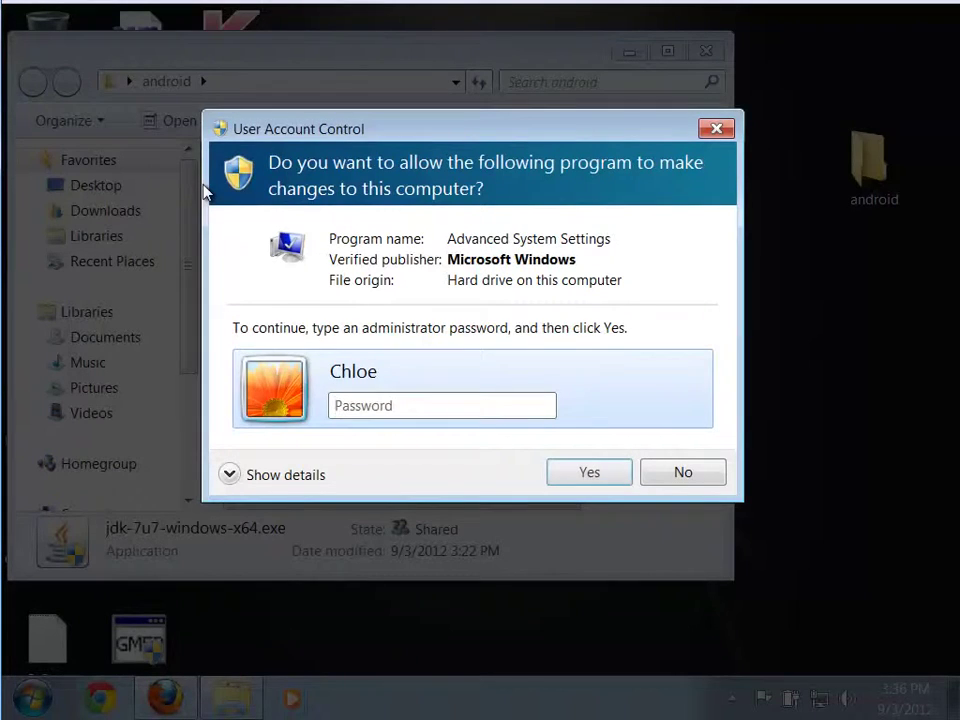
text(•••••••••)
key(Return)
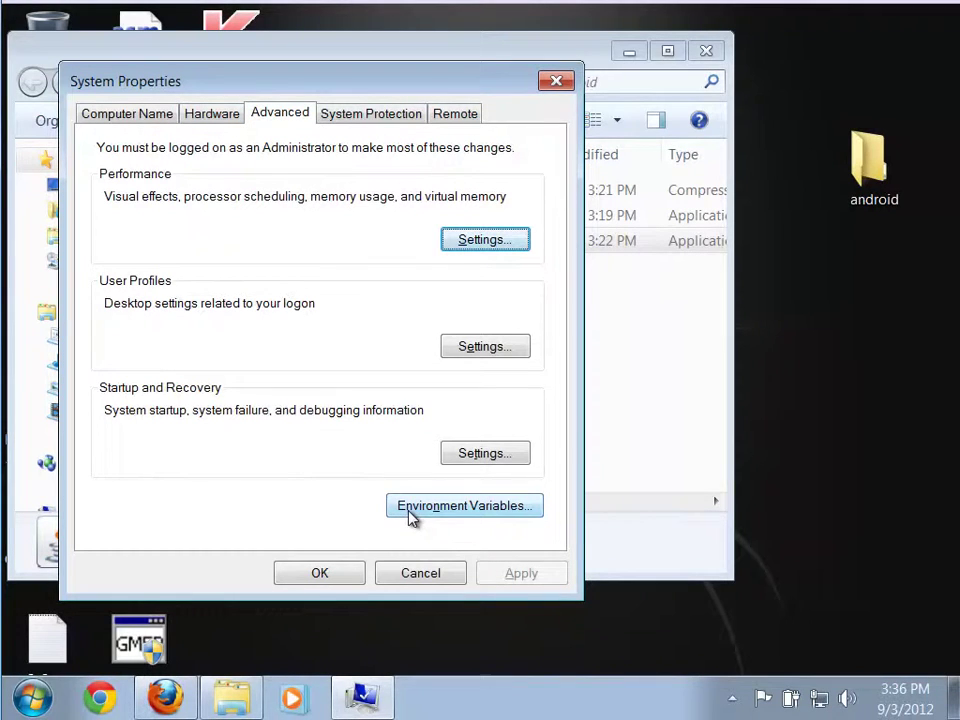
click(468, 521)
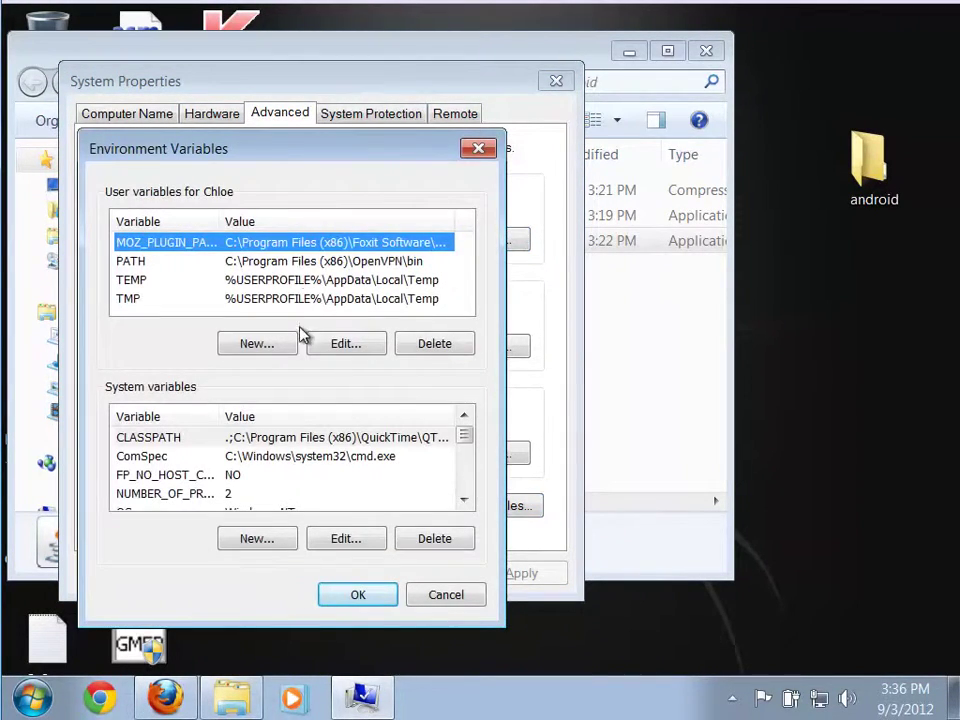
Look through the existing system variables and start a new system variable named JAVA_HOME, ready for its value.
drag(248, 144, 252, 79)
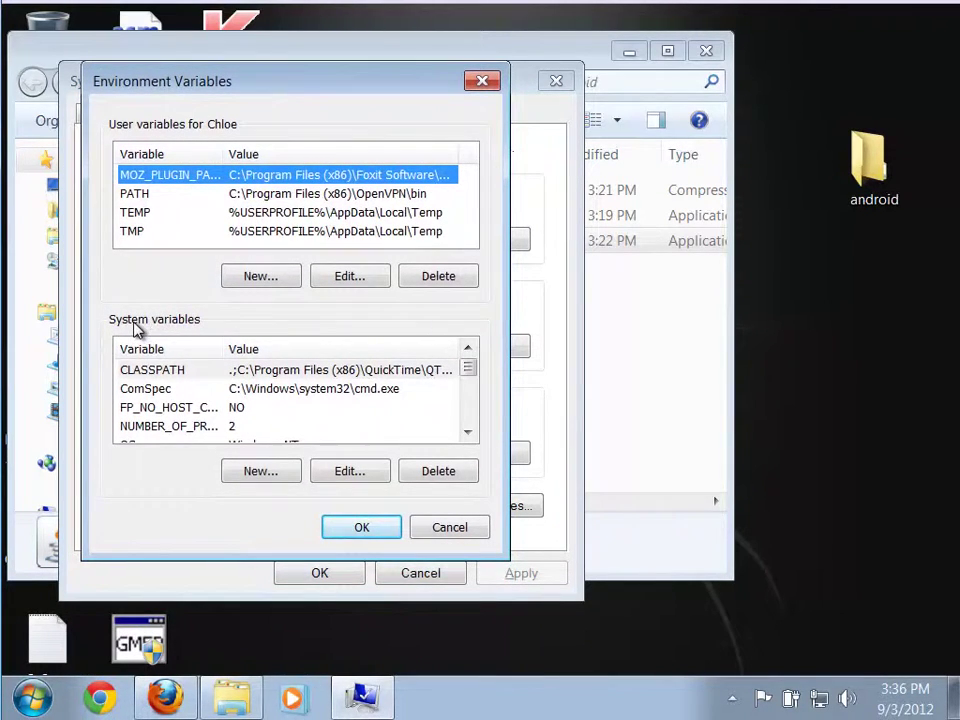
click(468, 433)
click(468, 433)
click(468, 433)
click(468, 433)
click(468, 433)
drag(469, 422, 469, 354)
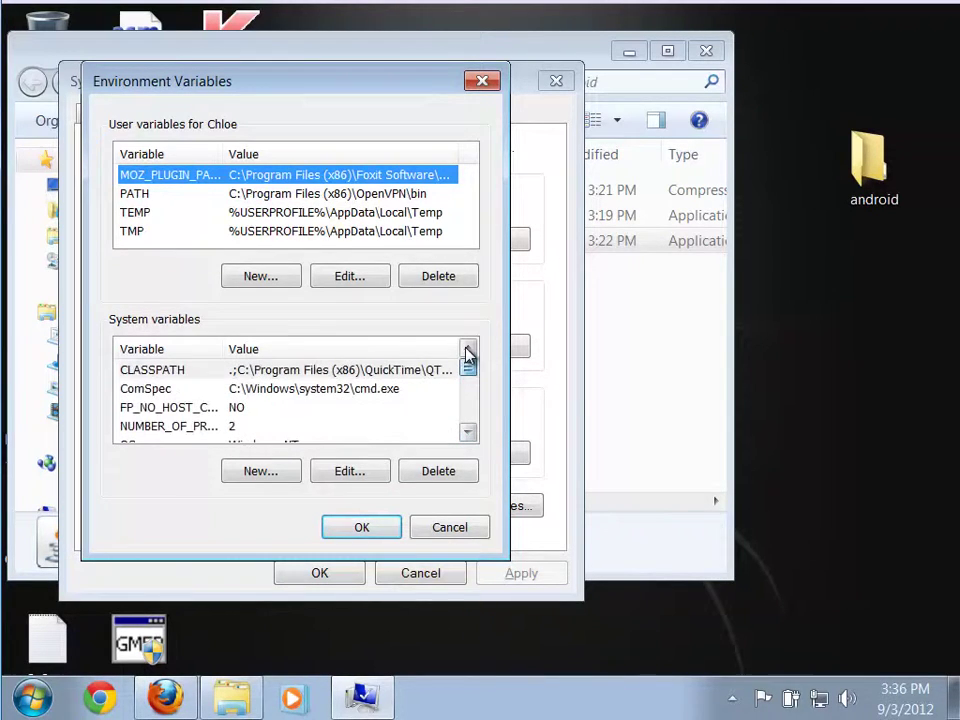
click(261, 478)
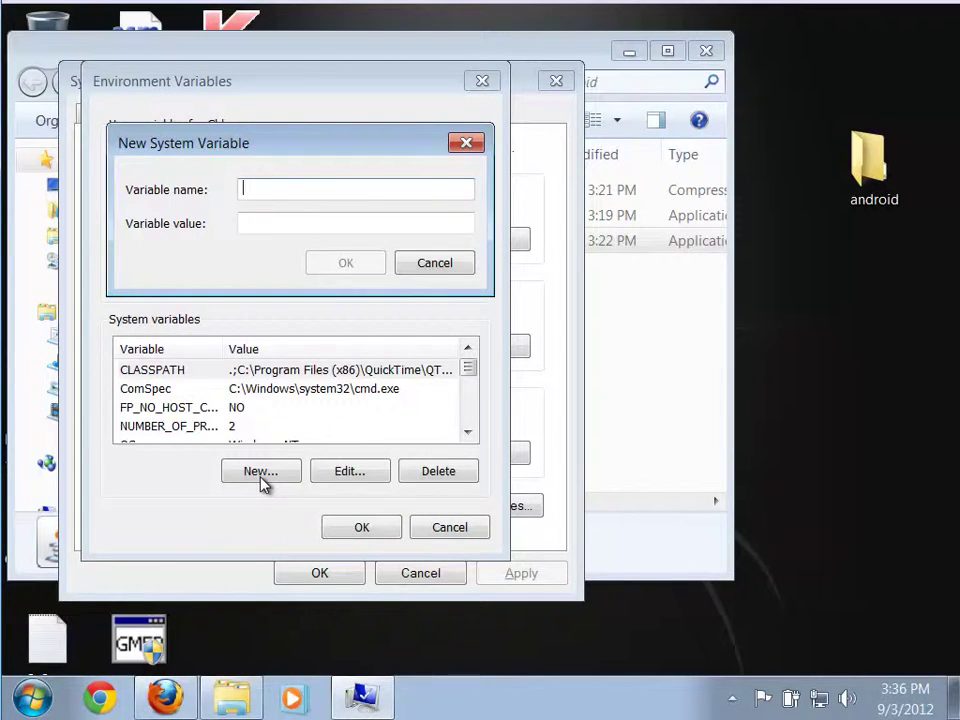
text(JAVA_HOME)
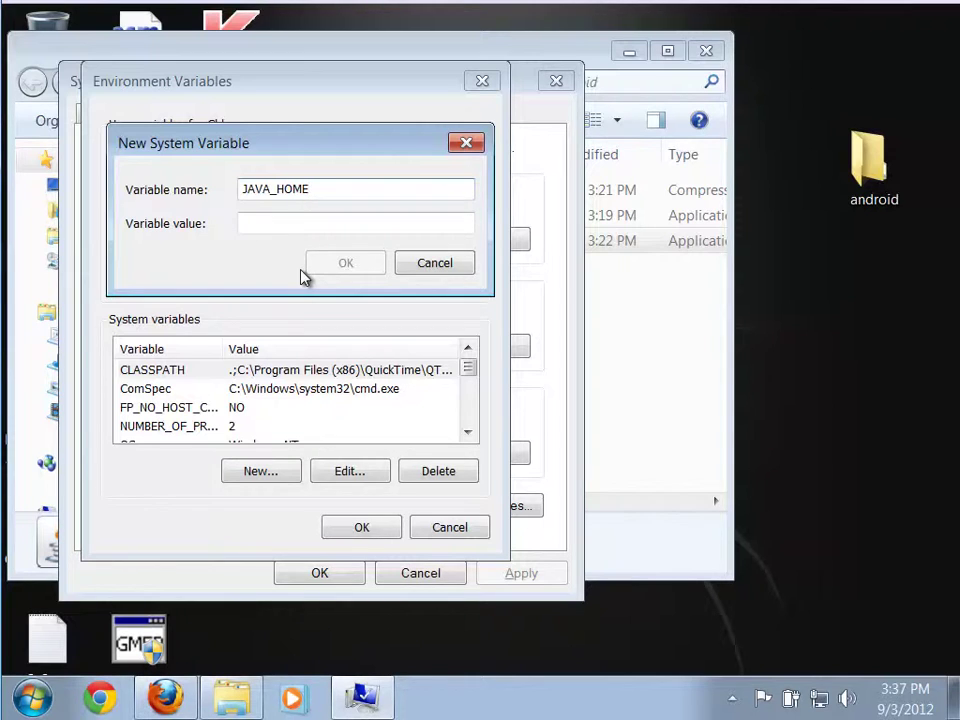
click(267, 221)
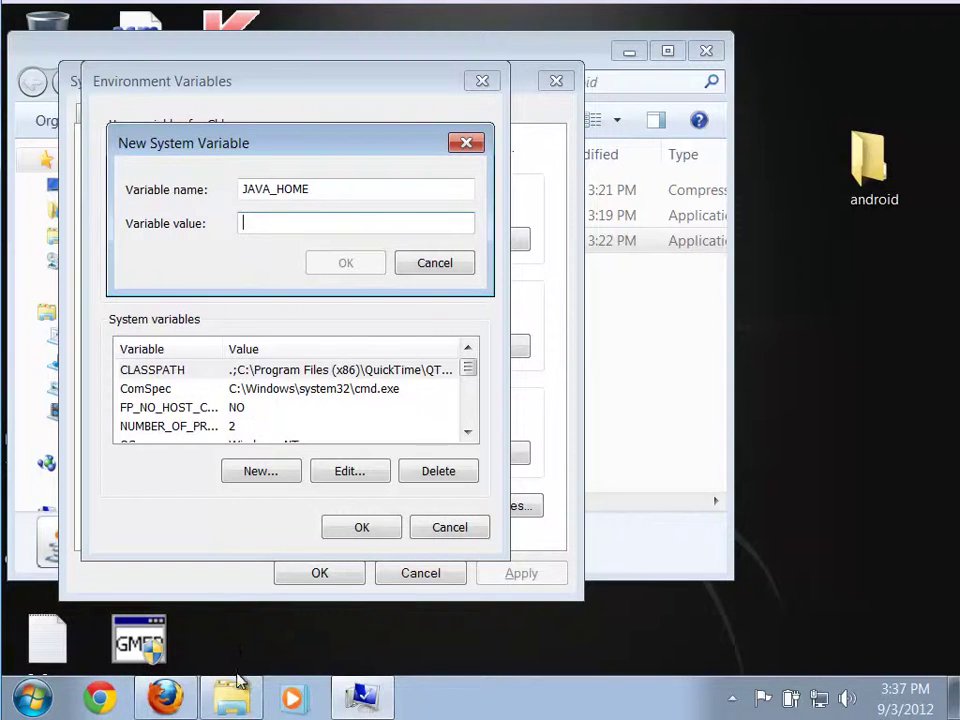
Browse the computer to the installed JDK folder C:\Program Files\Java\jdk1.7.0_07.
click(40, 704)
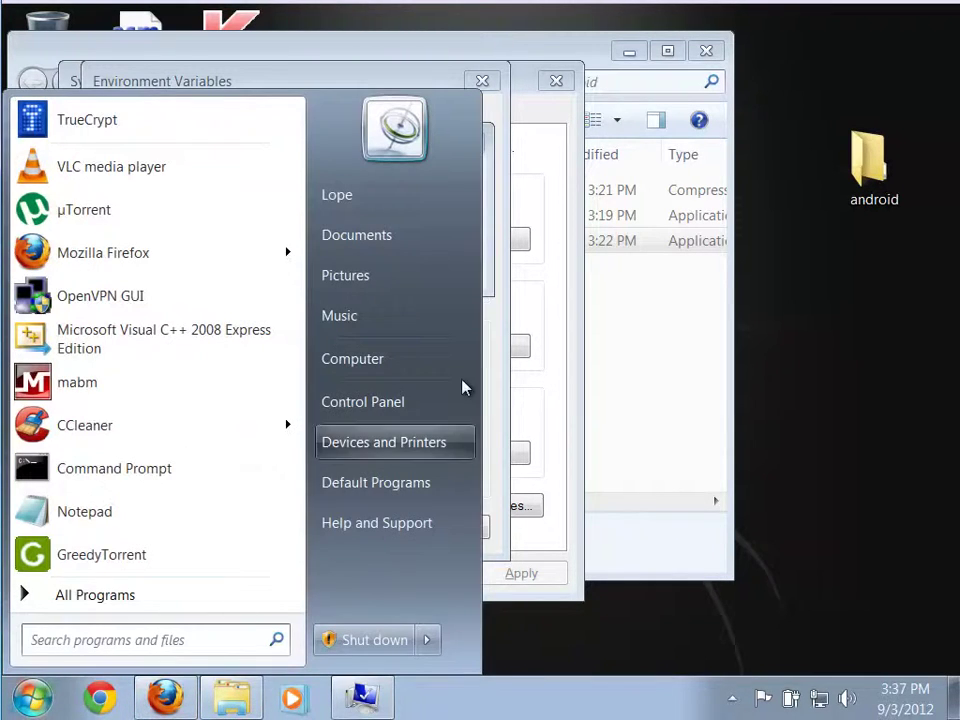
click(408, 362)
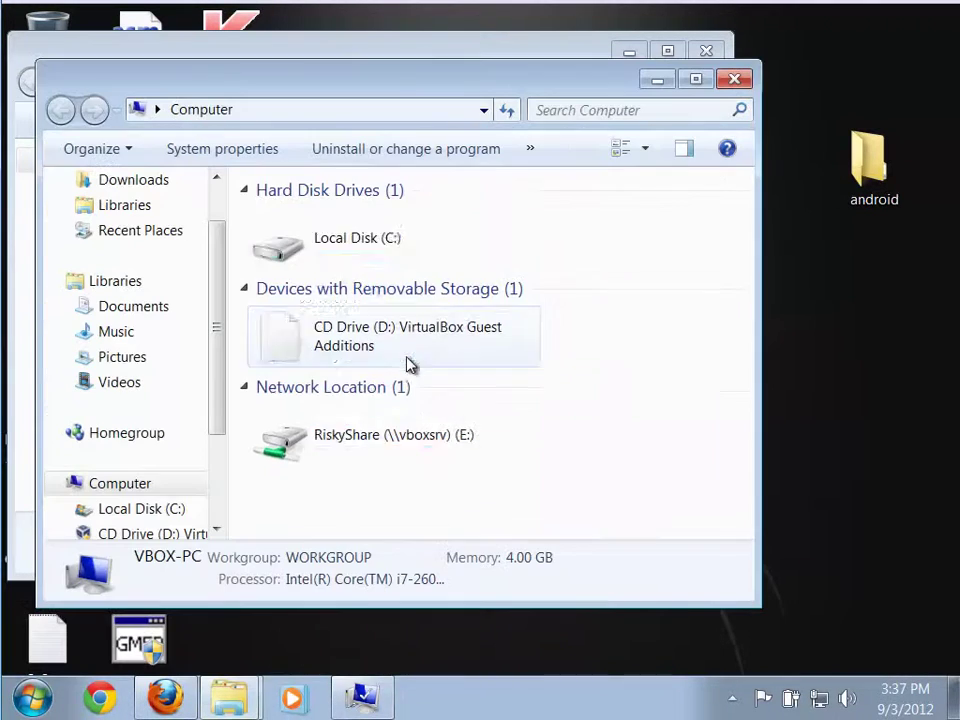
drag(390, 88, 481, 100)
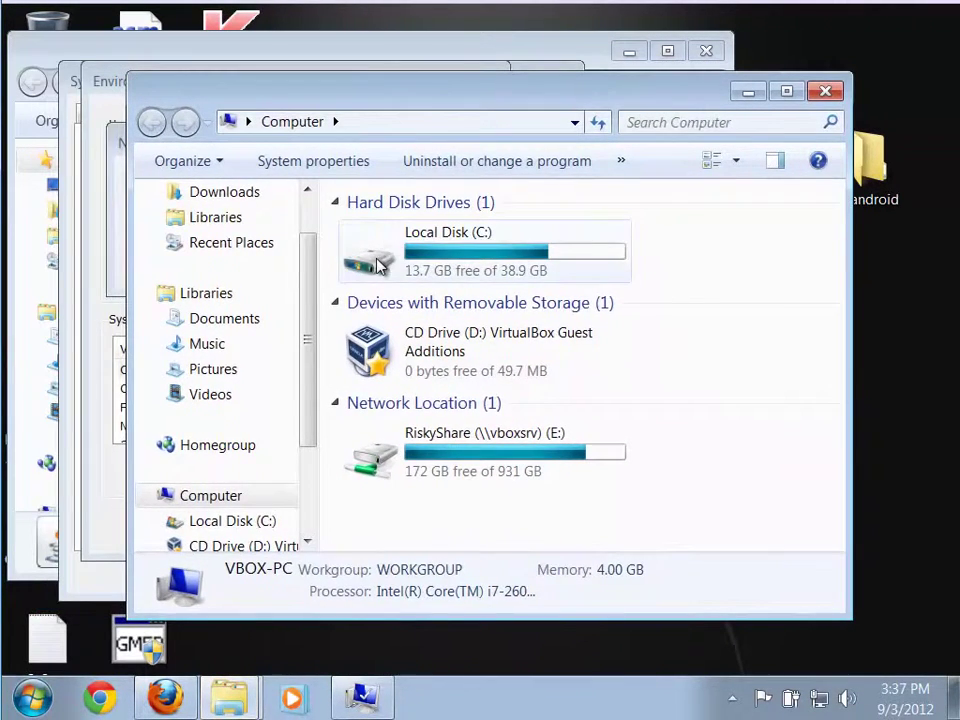
double_click(377, 261)
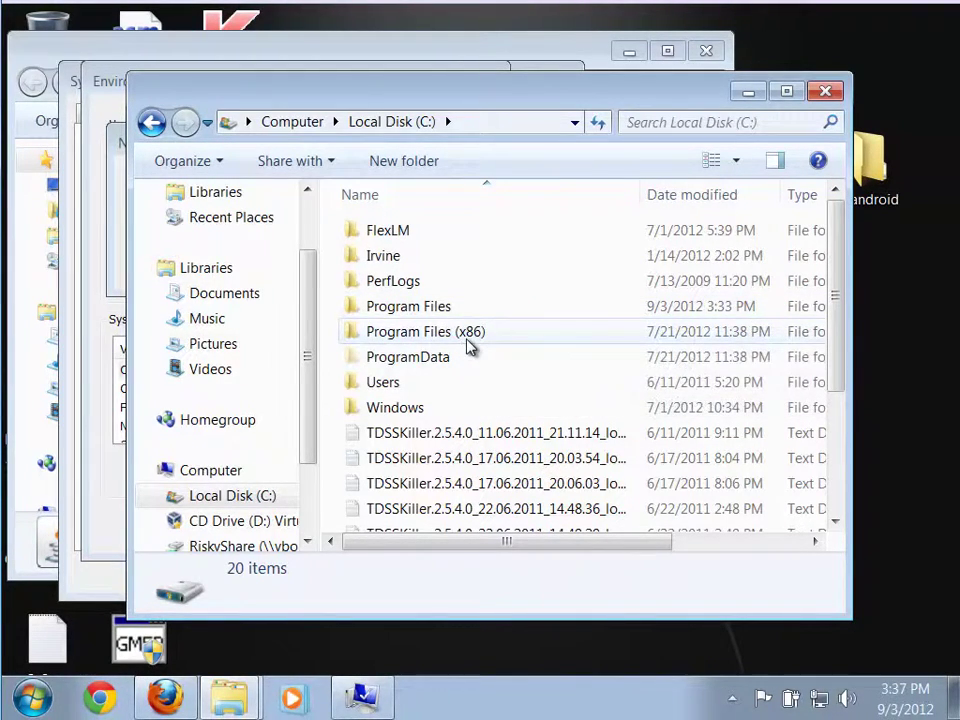
mouse_move(463, 346)
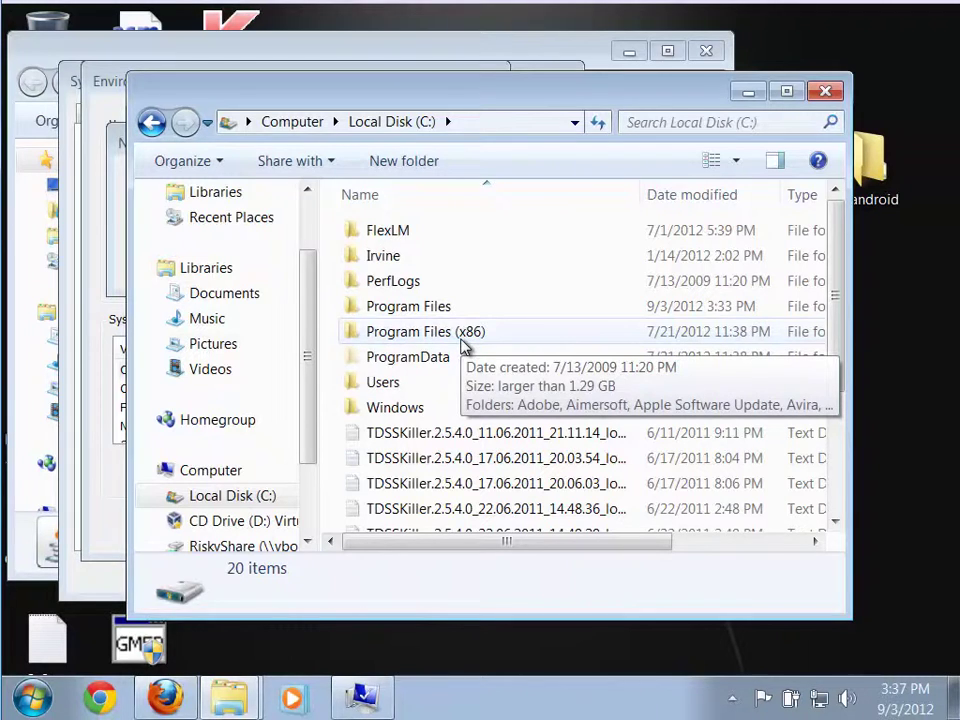
double_click(452, 313)
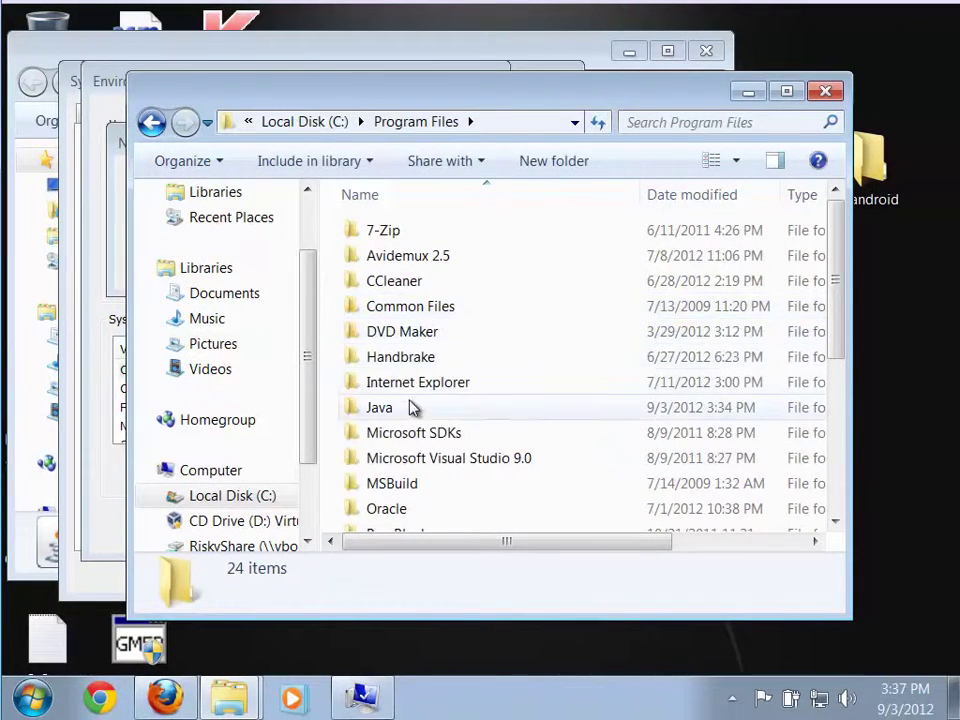
mouse_move(387, 412)
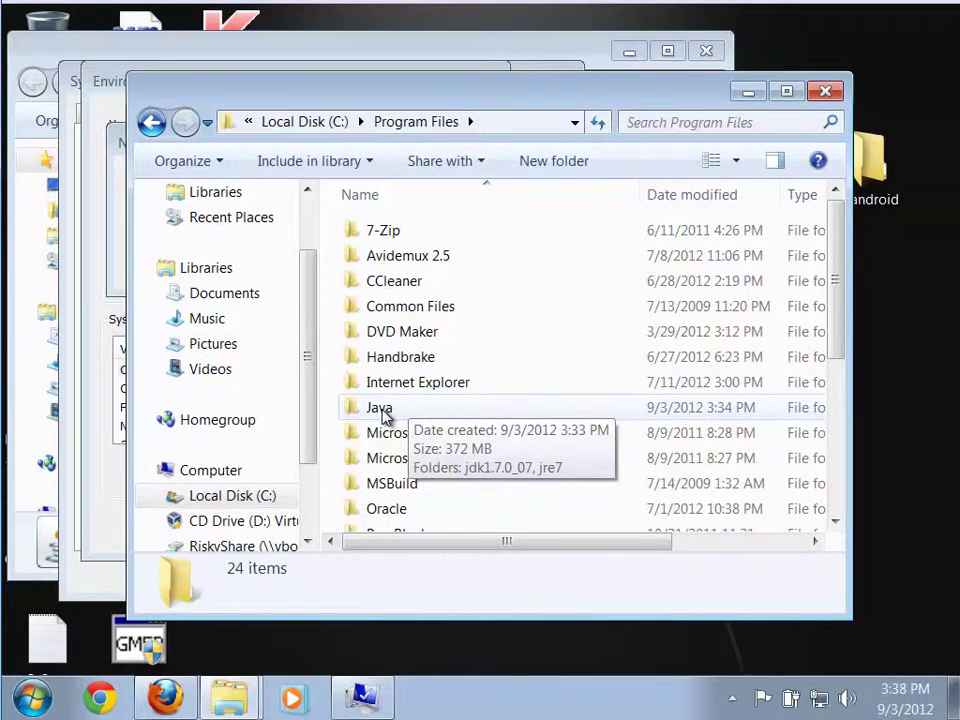
double_click(386, 411)
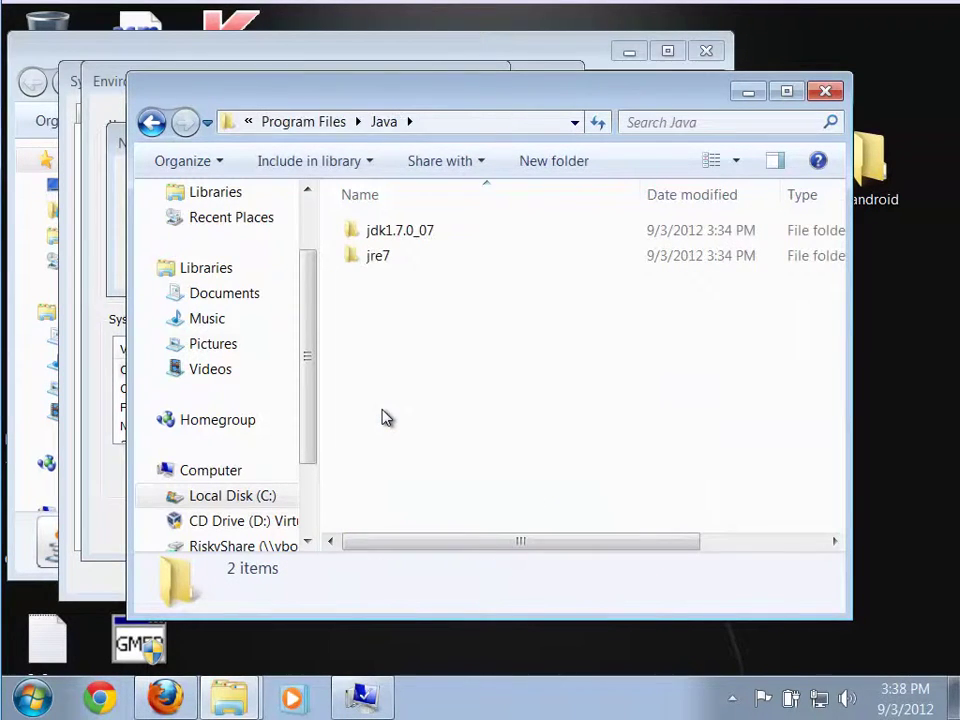
double_click(384, 240)
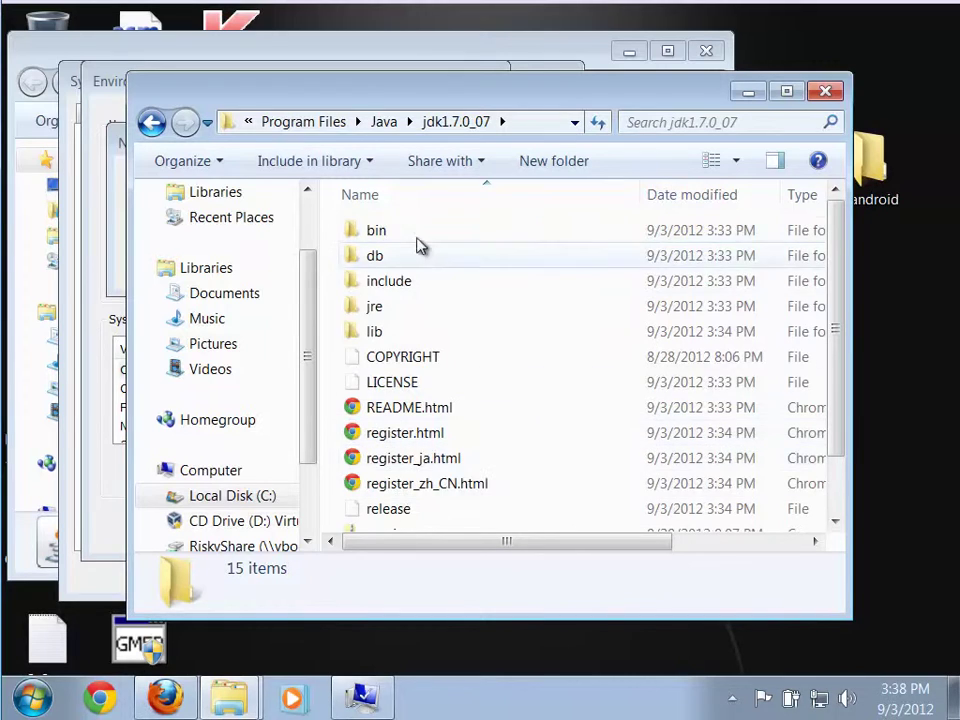
Copy the folder path C:\Program Files\Java\jdk1.7.0_07 and return to the new system variable dialog.
click(525, 122)
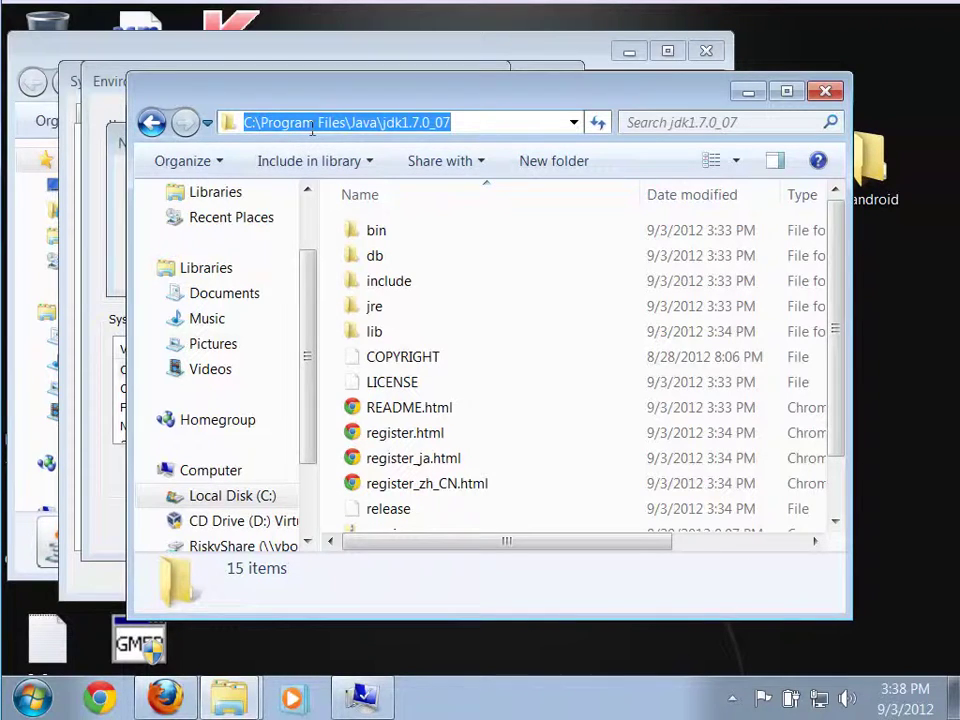
right_click(312, 128)
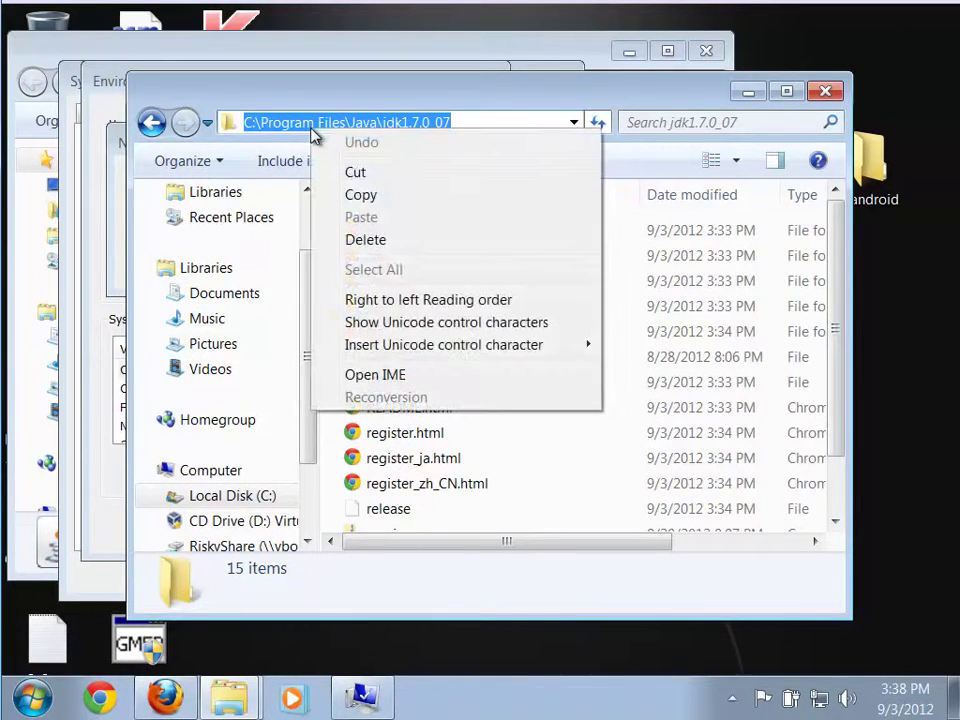
click(352, 197)
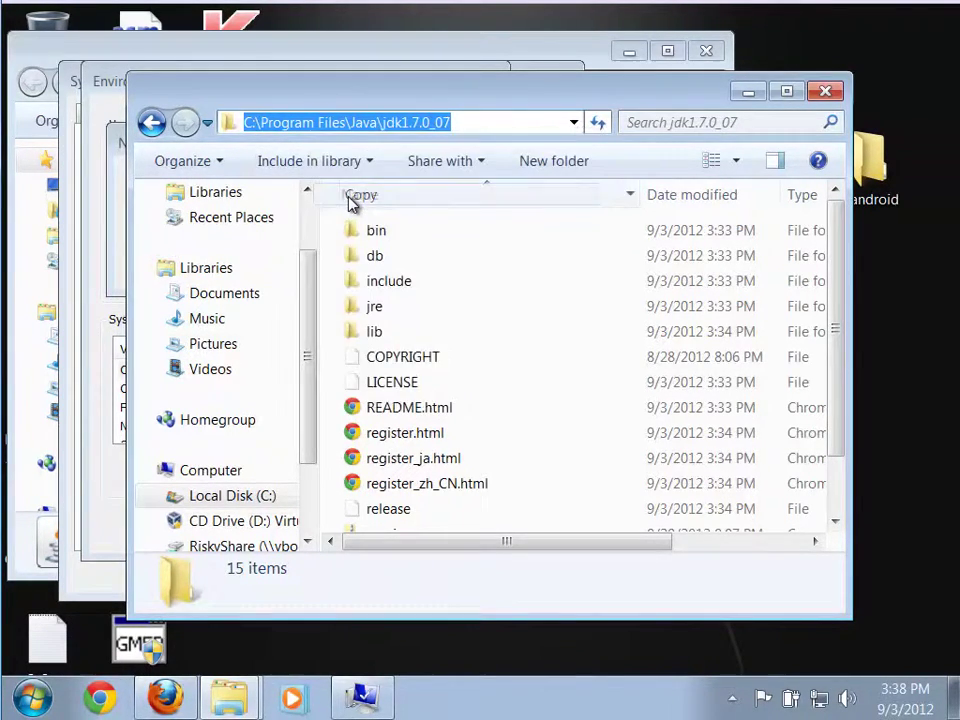
click(748, 93)
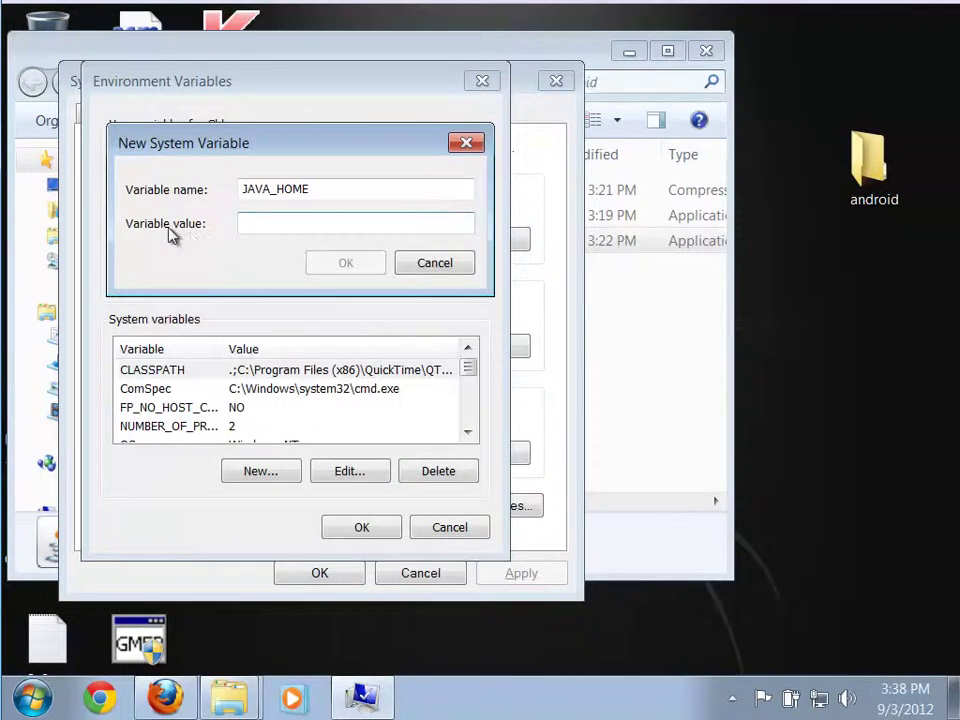
Paste the copied path C:\Program Files\Java\jdk1.7.0_07 as the JAVA_HOME value and save the new system variable.
click(263, 226)
right_click(265, 230)
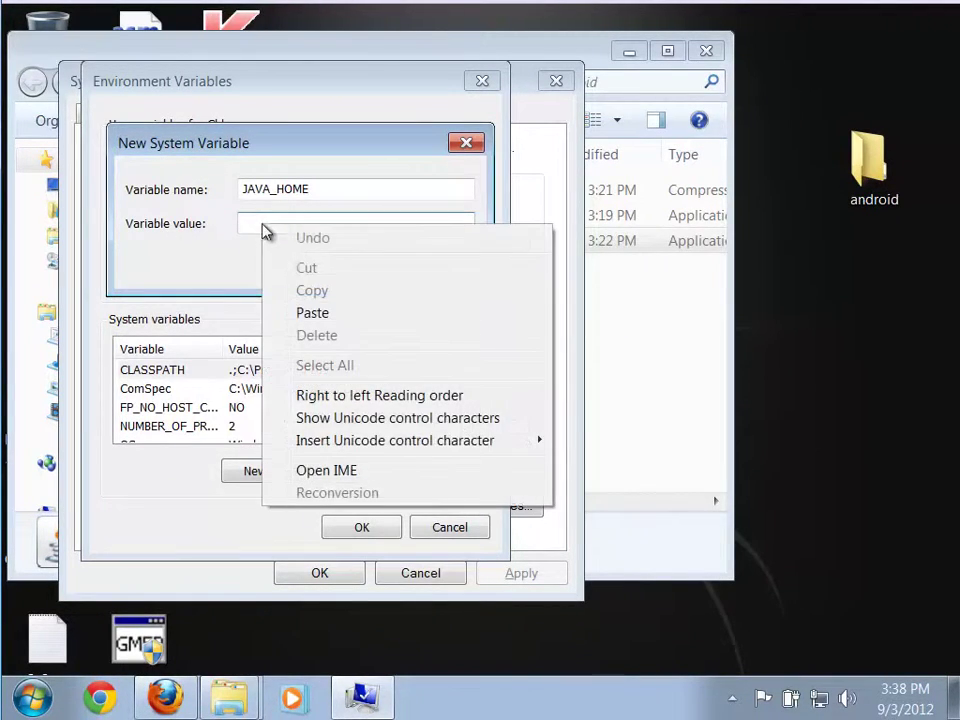
click(298, 316)
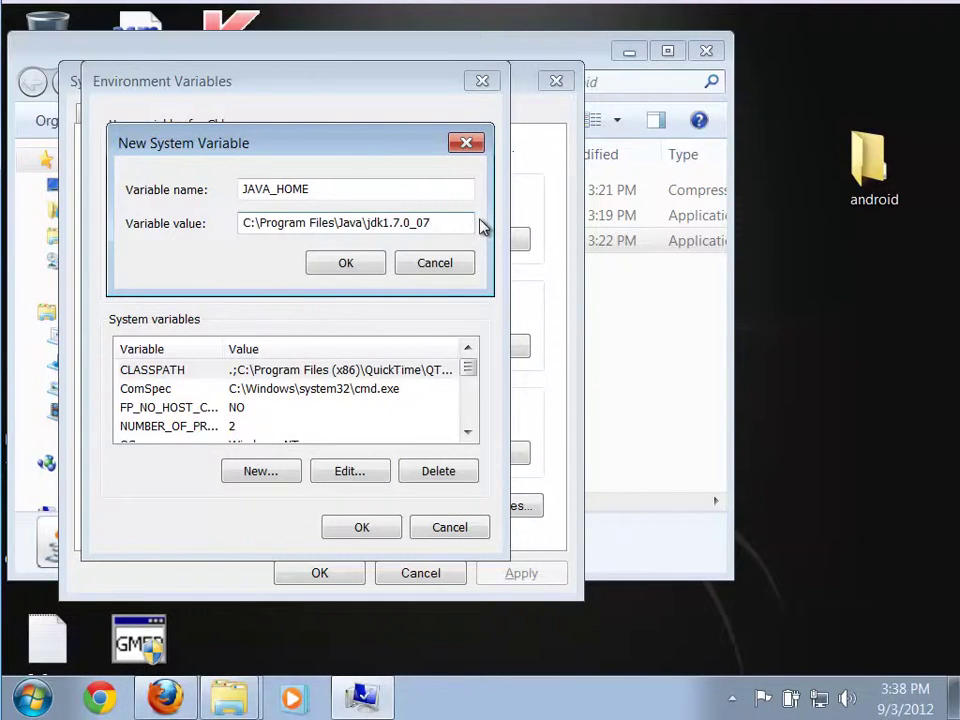
click(346, 264)
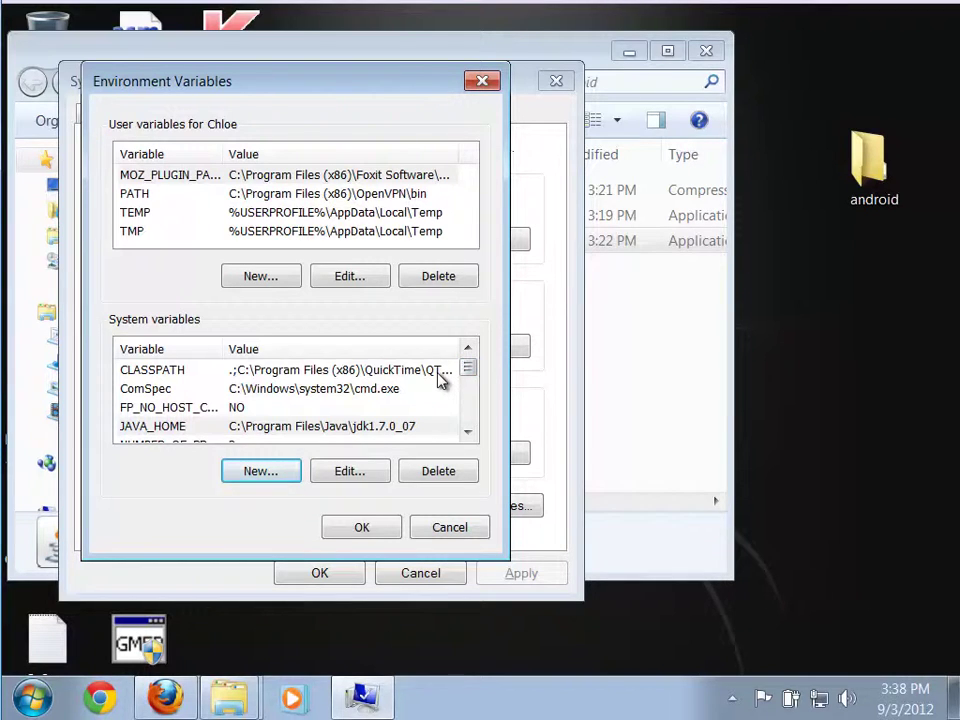
Append ;%JAVA_HOME%\bin to the end of the system Path variable and accept all the open system settings dialogs.
click(467, 432)
click(467, 432)
click(467, 432)
click(467, 432)
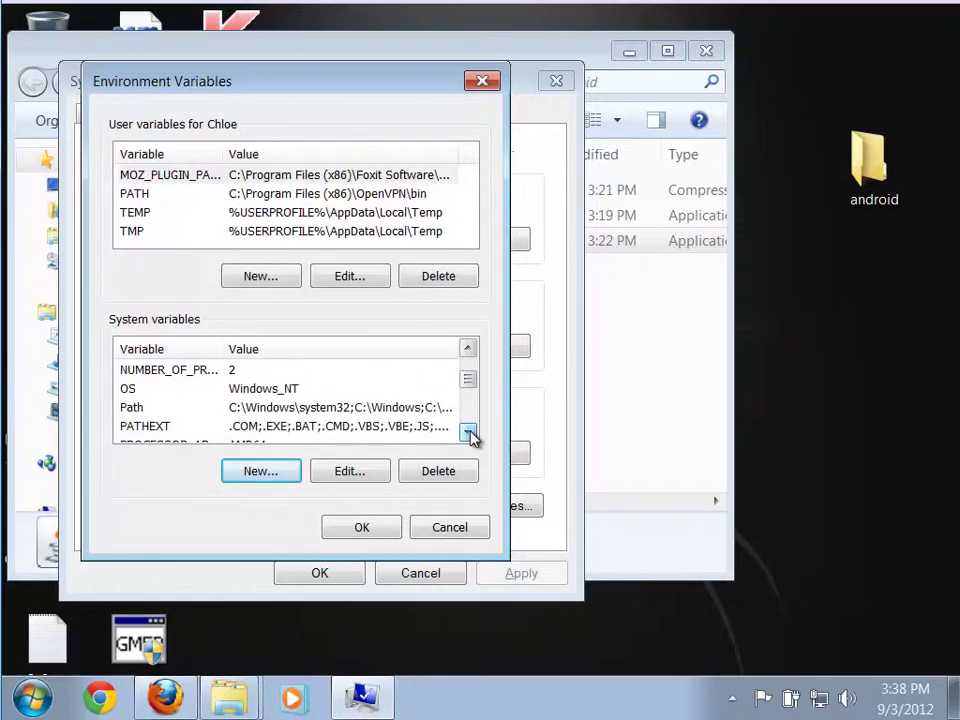
click(390, 408)
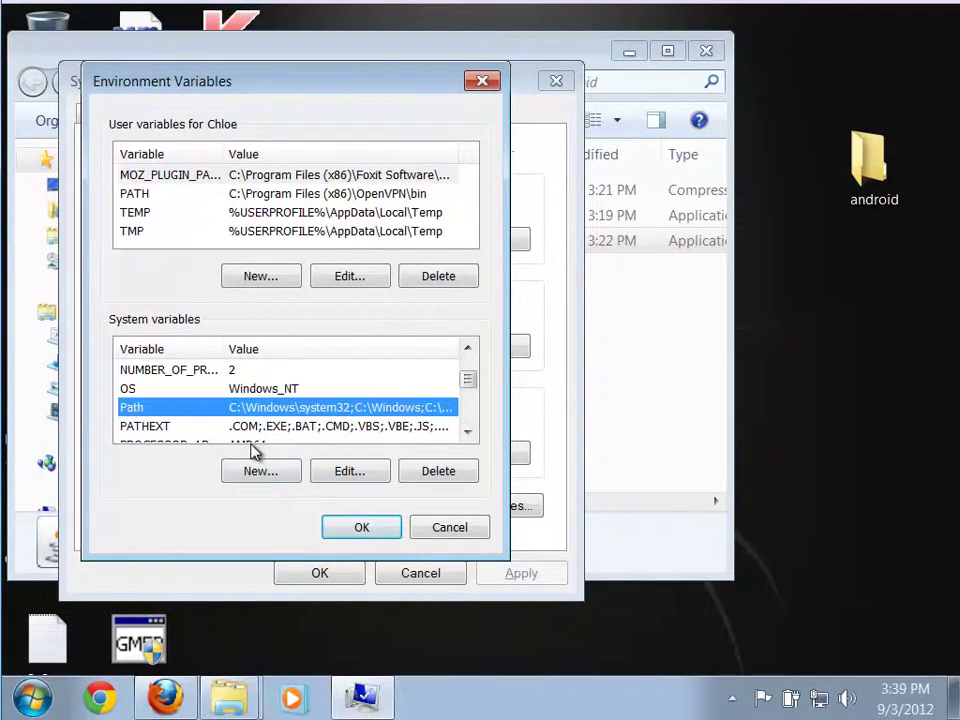
click(345, 471)
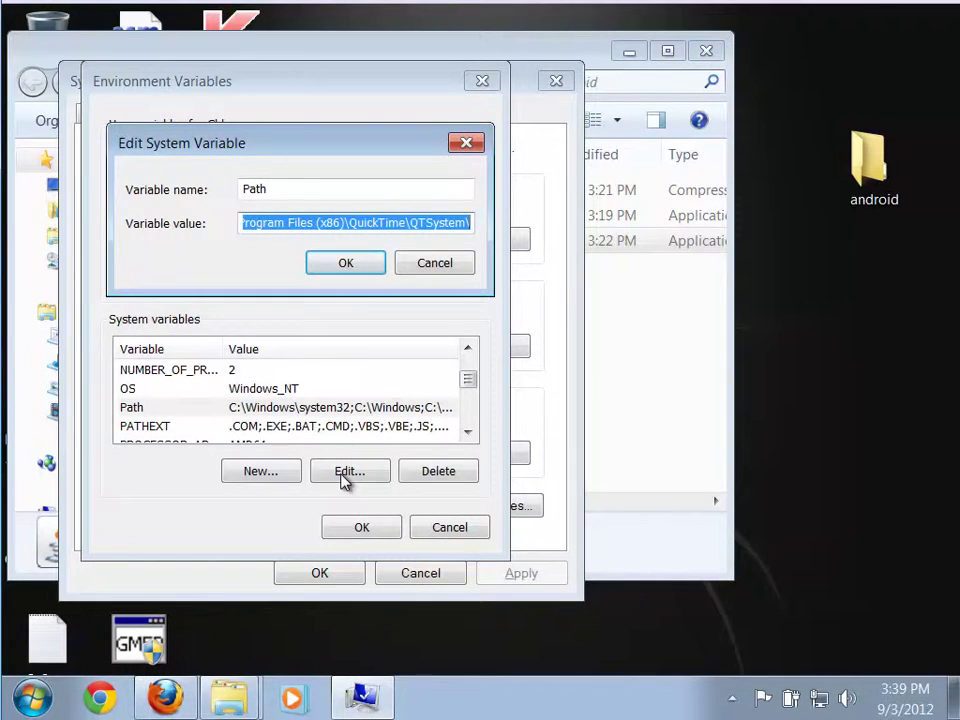
key(End)
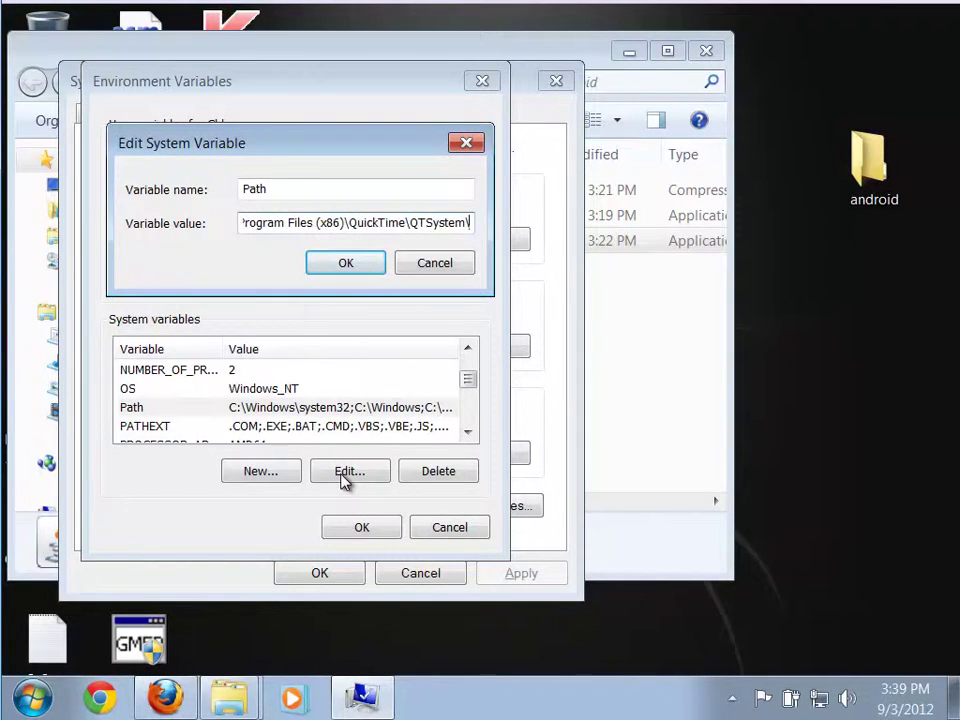
text(;)
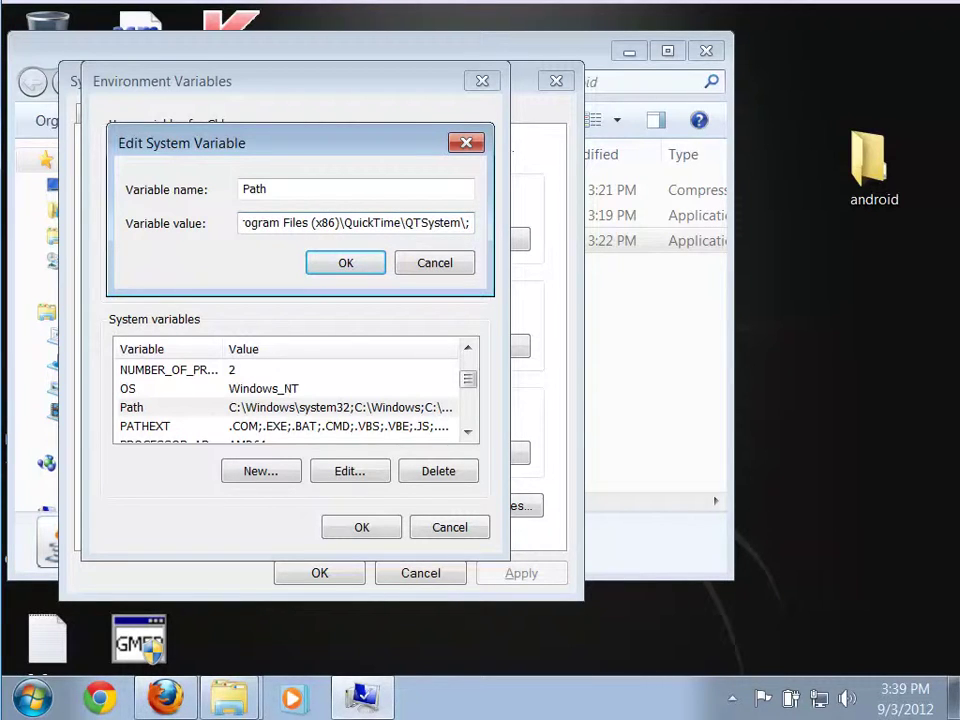
text(%)
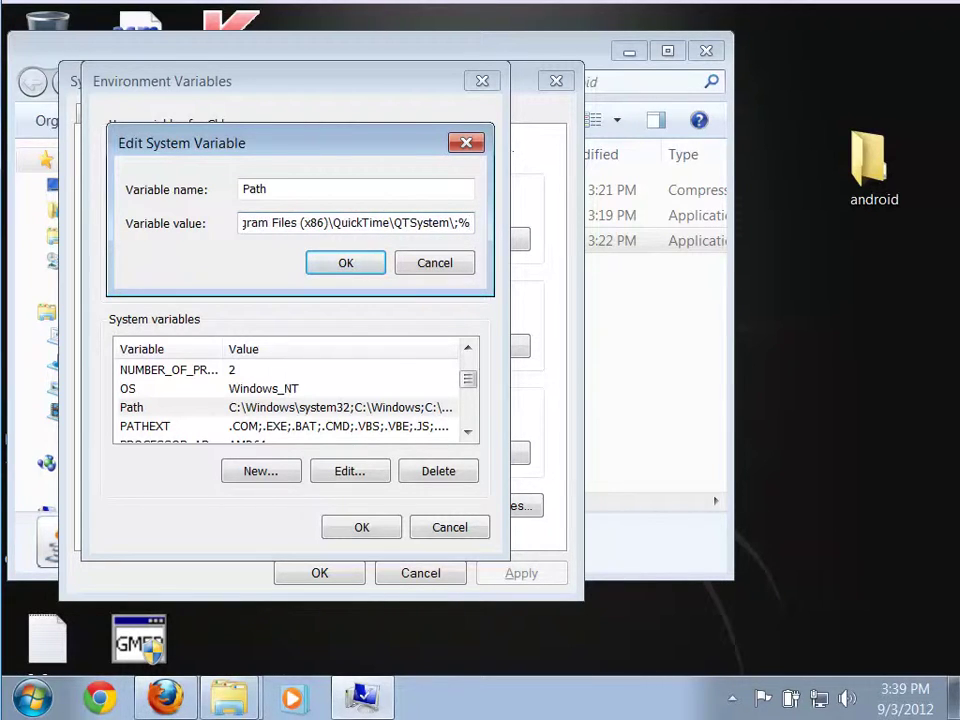
text(JAVA_)
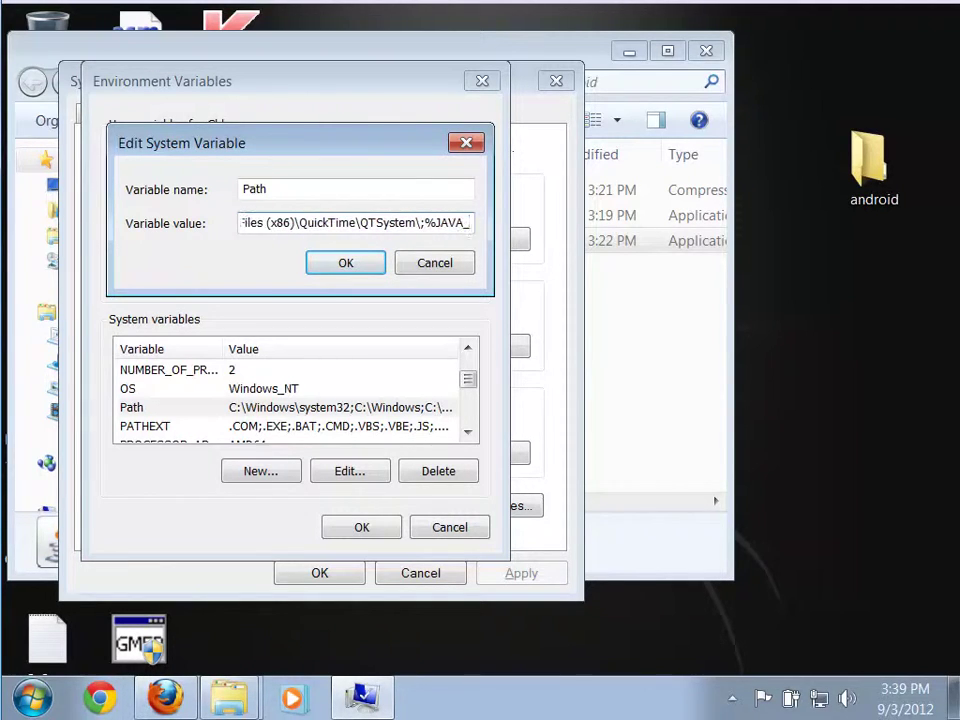
text(HOME%)
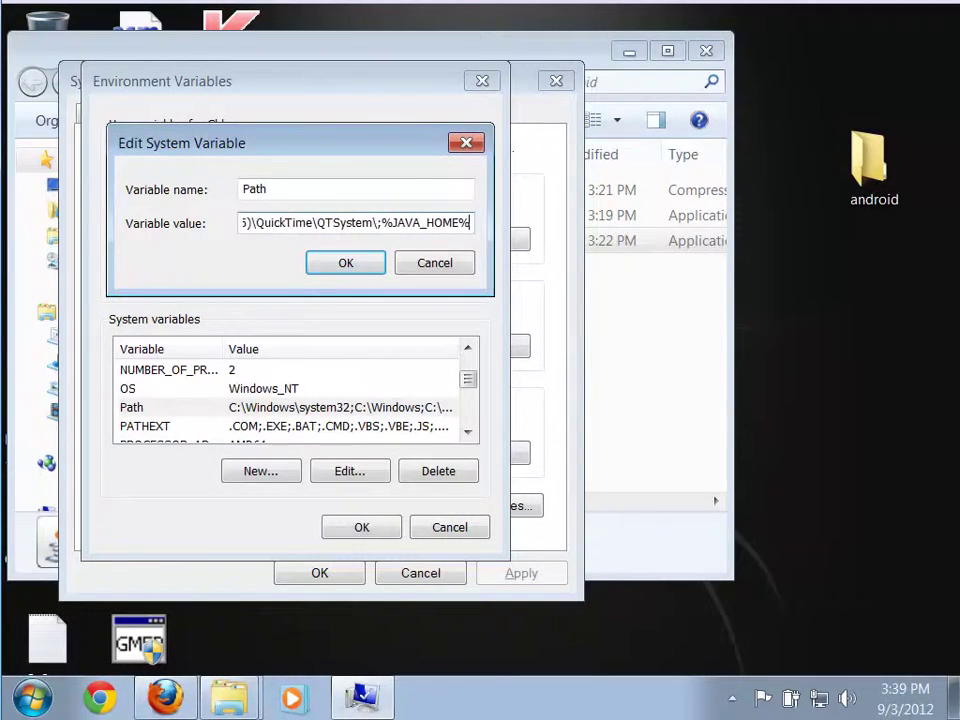
text(\bin)
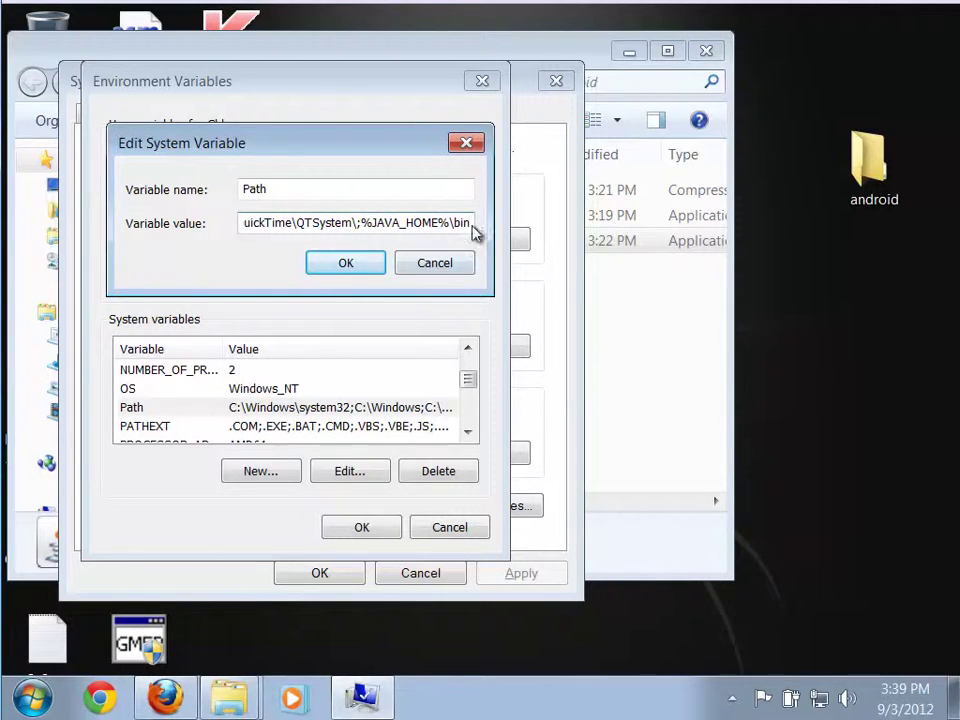
click(347, 264)
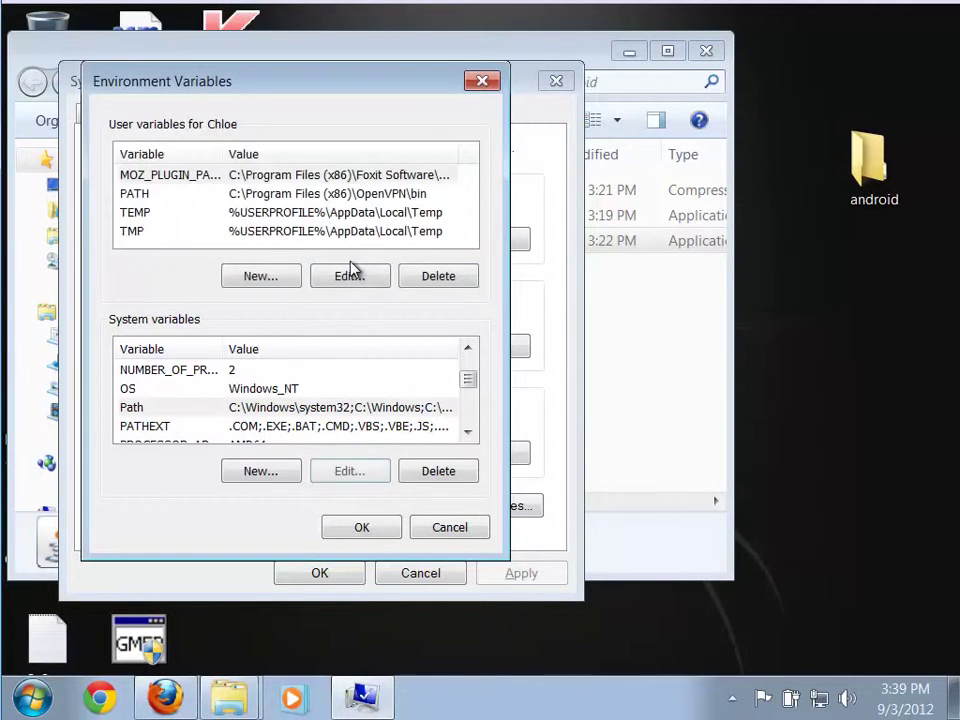
click(362, 528)
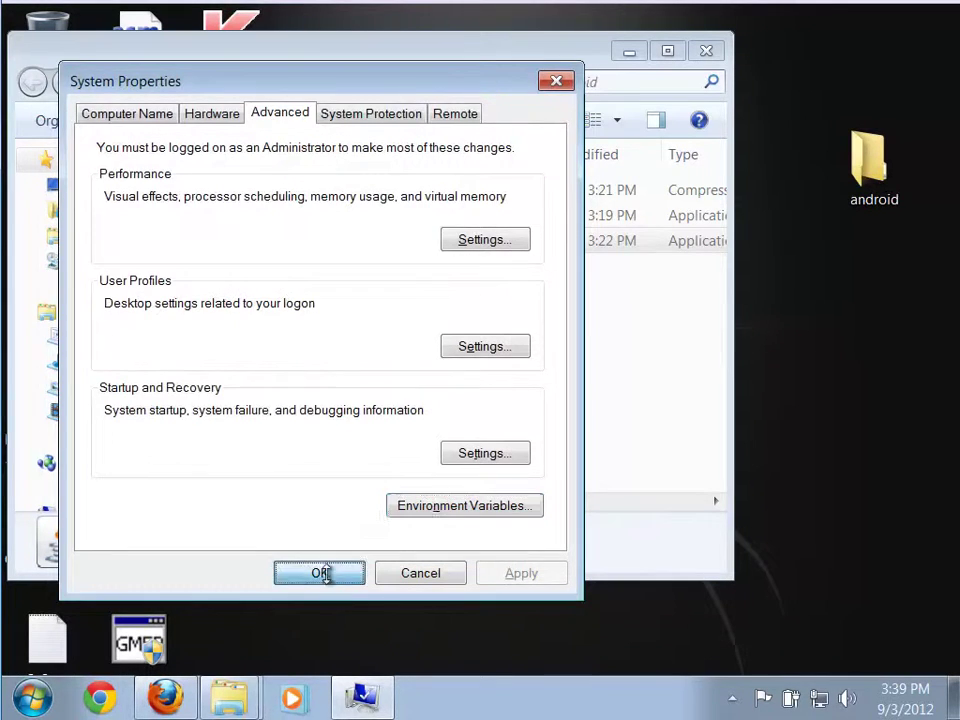
click(321, 573)
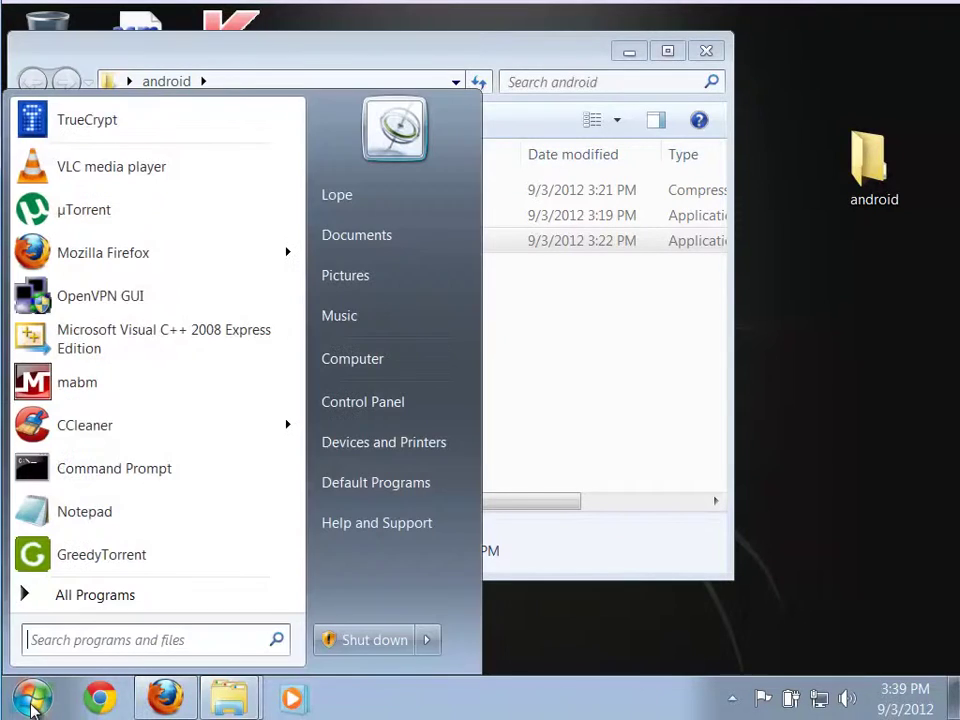
Check the installed Java version by running java -version in a Command Prompt, and close the prompt.
click(26, 706)
text(cmd)
key(Return)
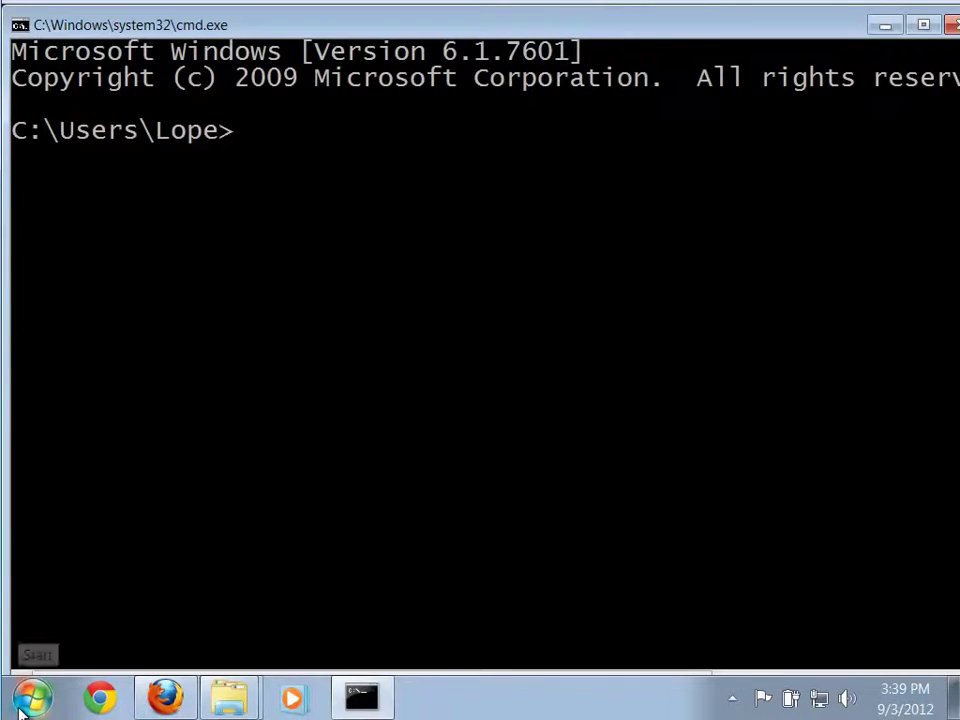
text(java)
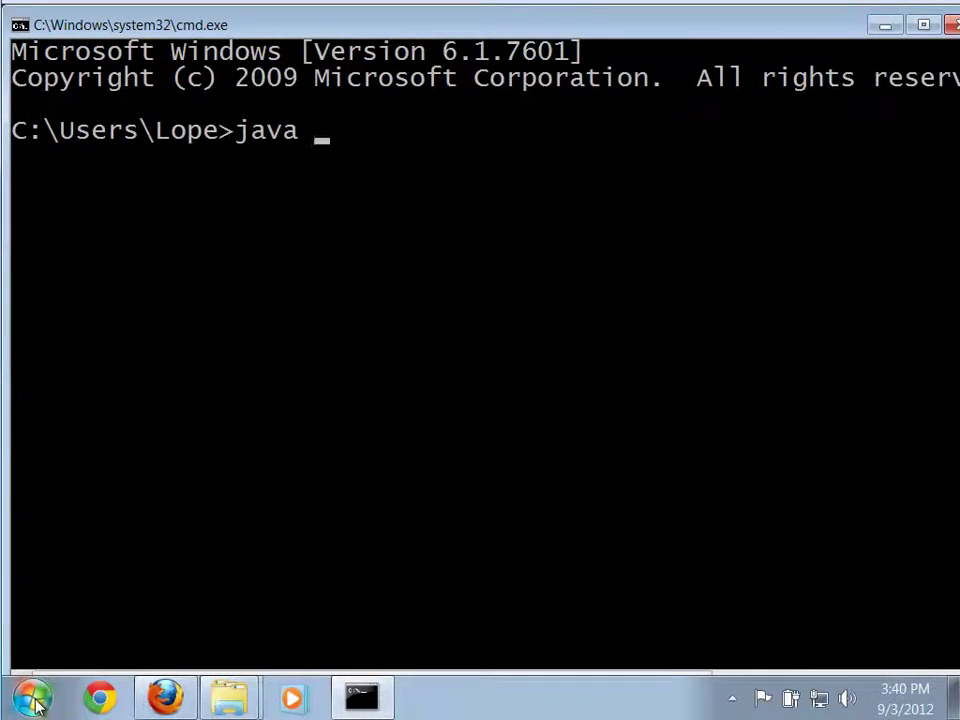
text( -version)
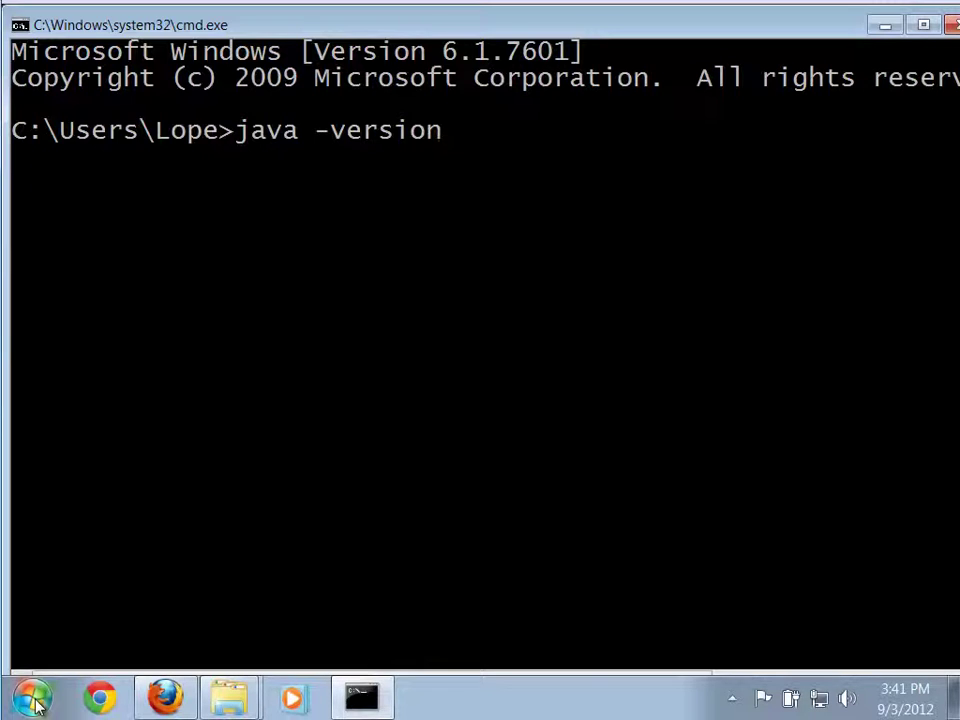
key(Return)
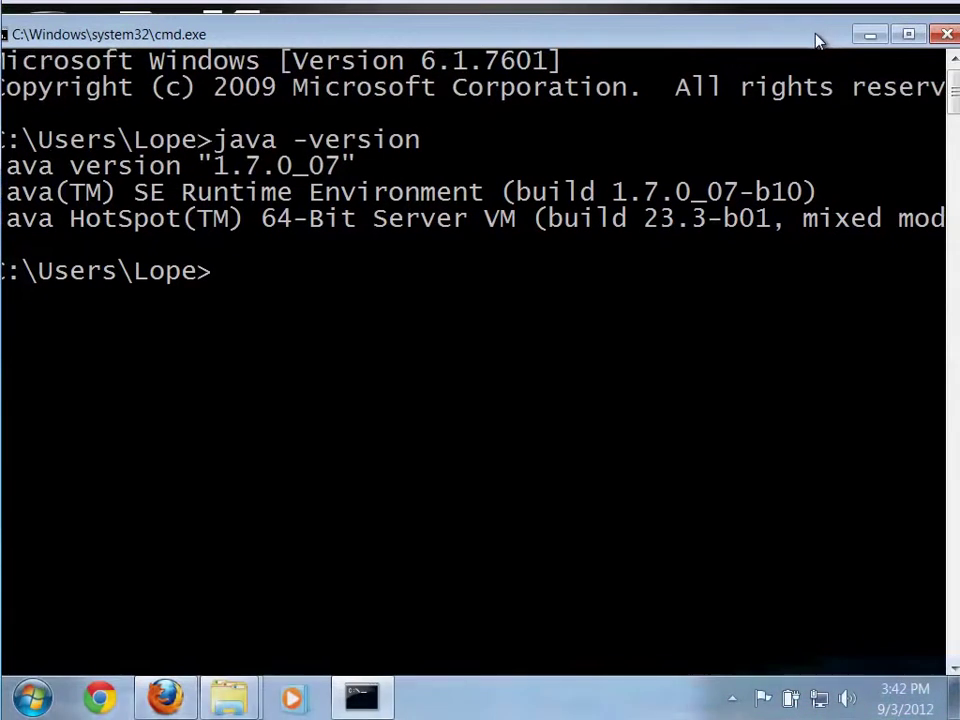
click(940, 30)
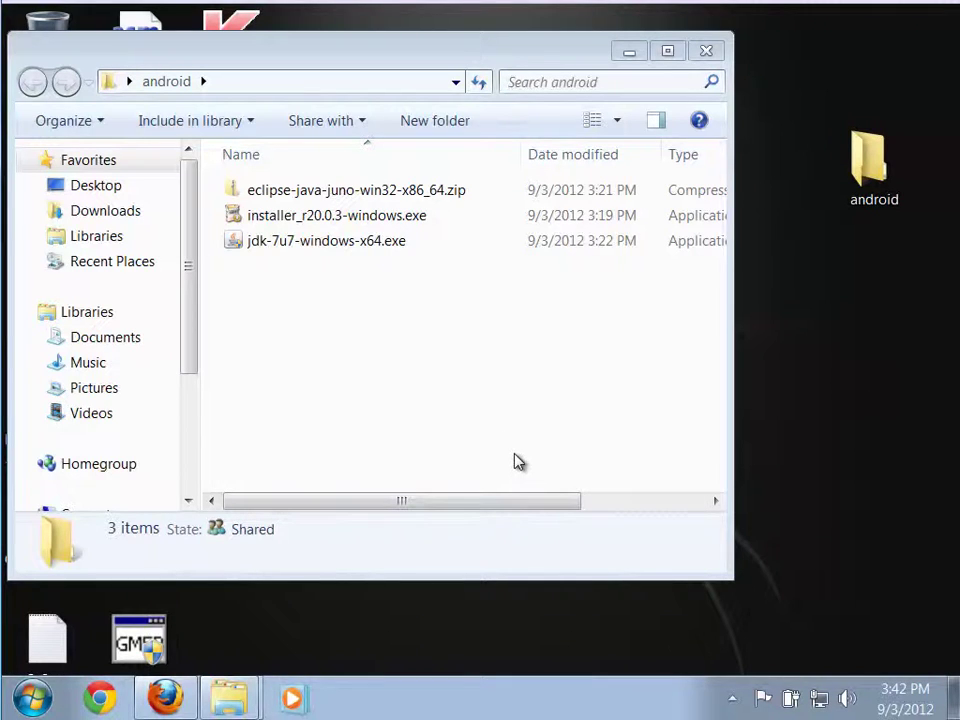
Open eclipse-java-juno-win32-x86_64.zip in the android folder, look inside its eclipse folder, and return to the archive's top level.
drag(401, 58, 462, 63)
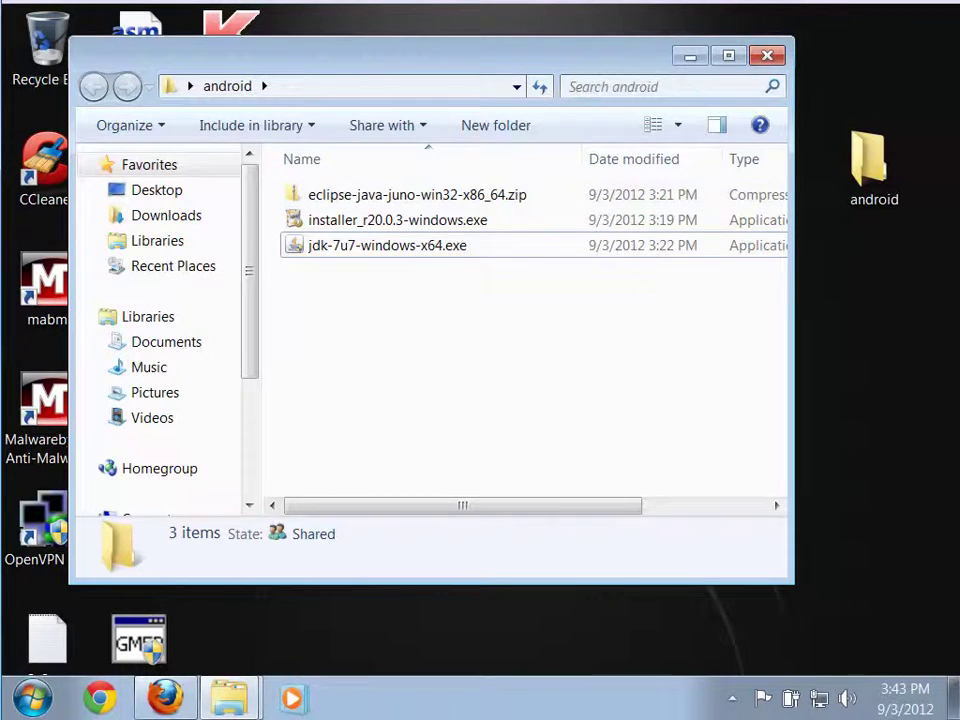
double_click(308, 197)
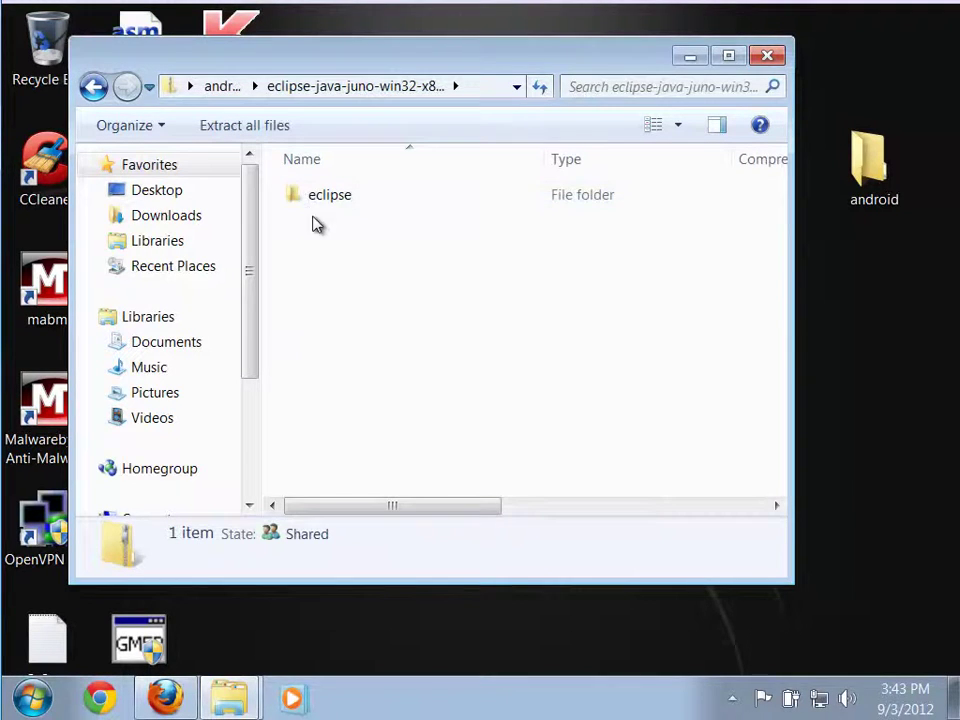
drag(332, 64, 395, 92)
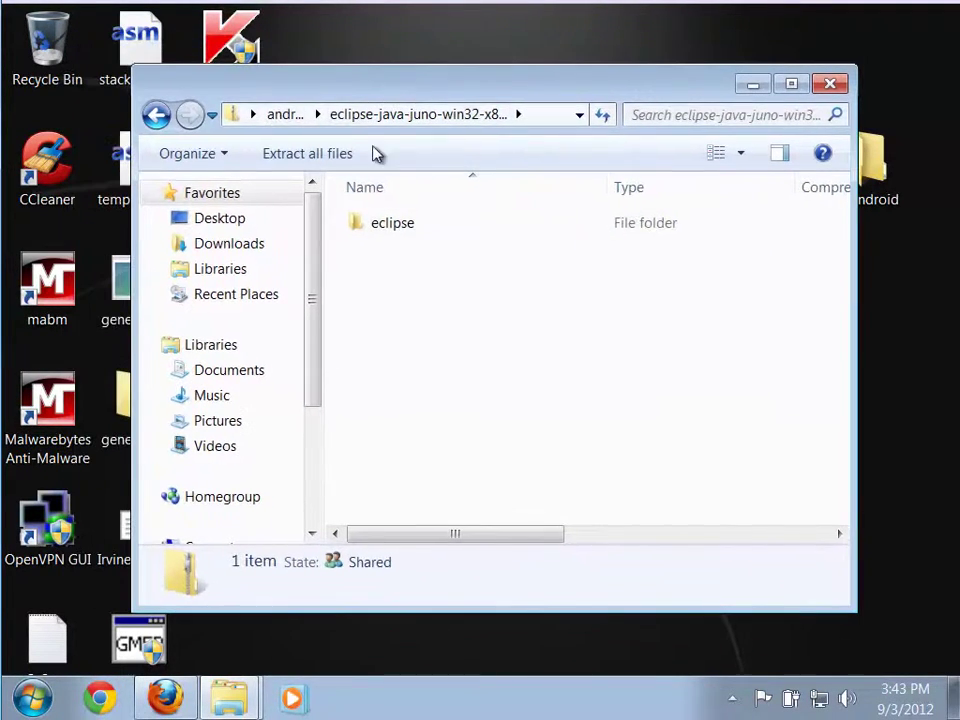
click(157, 114)
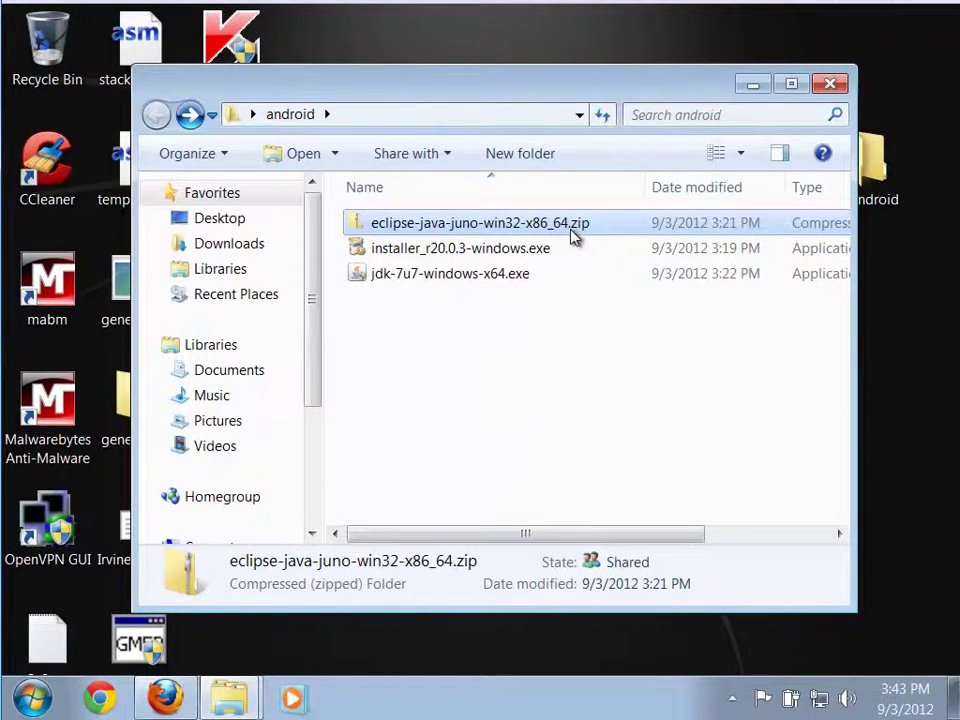
double_click(358, 224)
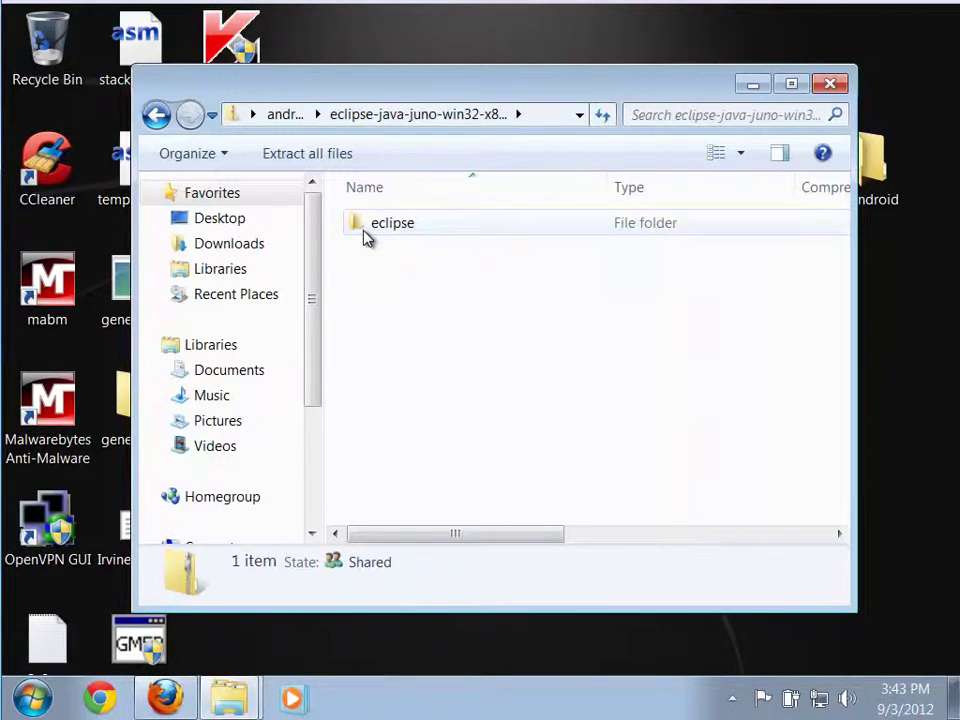
double_click(368, 236)
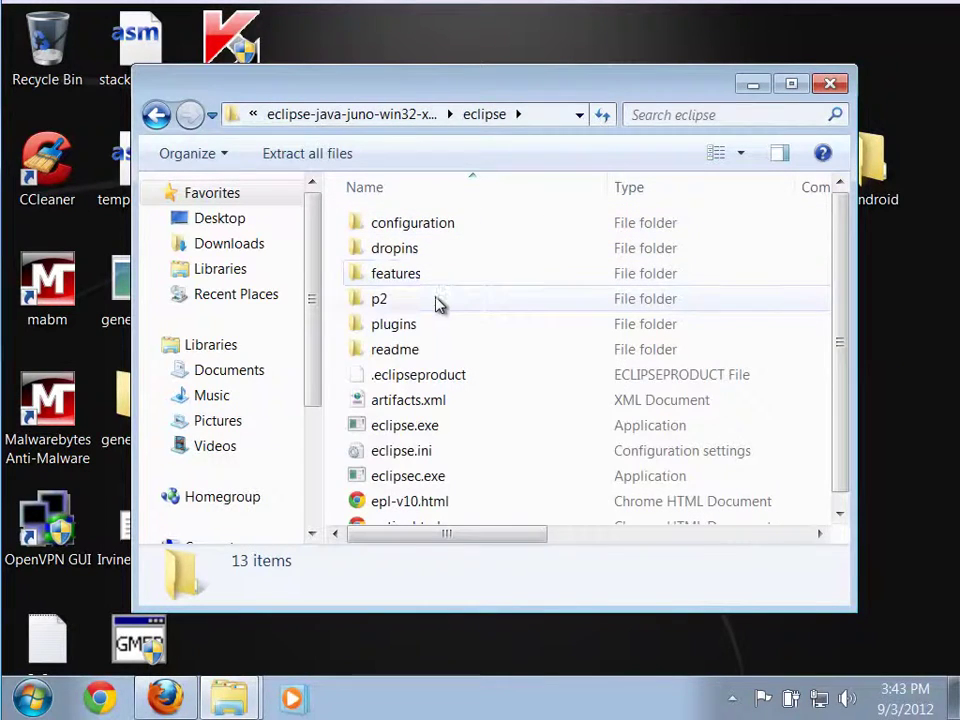
click(156, 114)
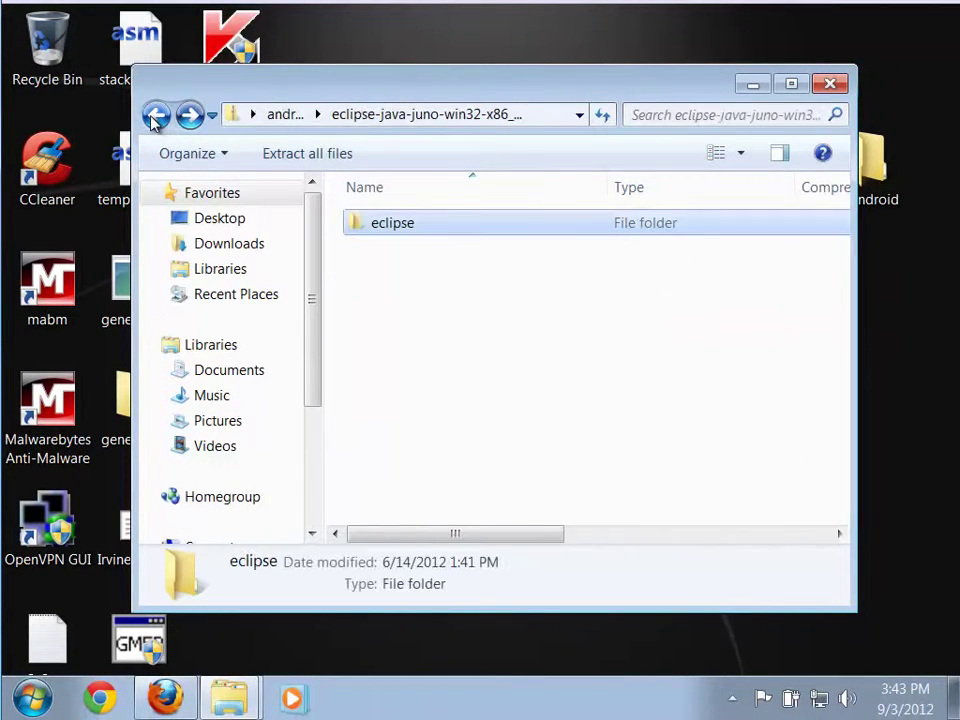
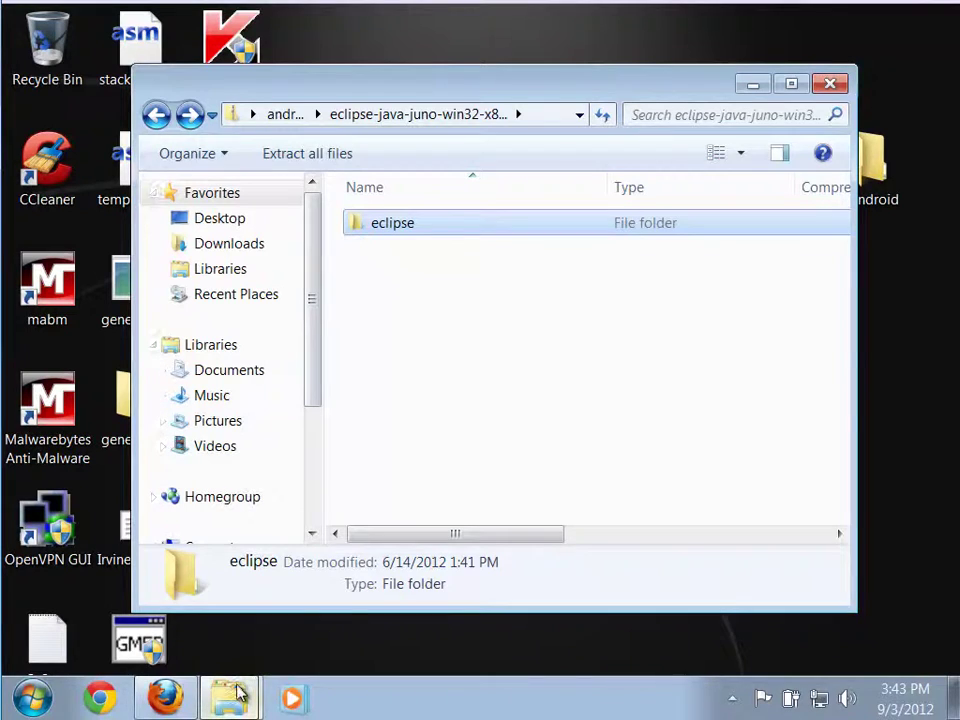
Bring up the window showing the jdk1.7.0_07 folder and close it.
mouse_move(237, 705)
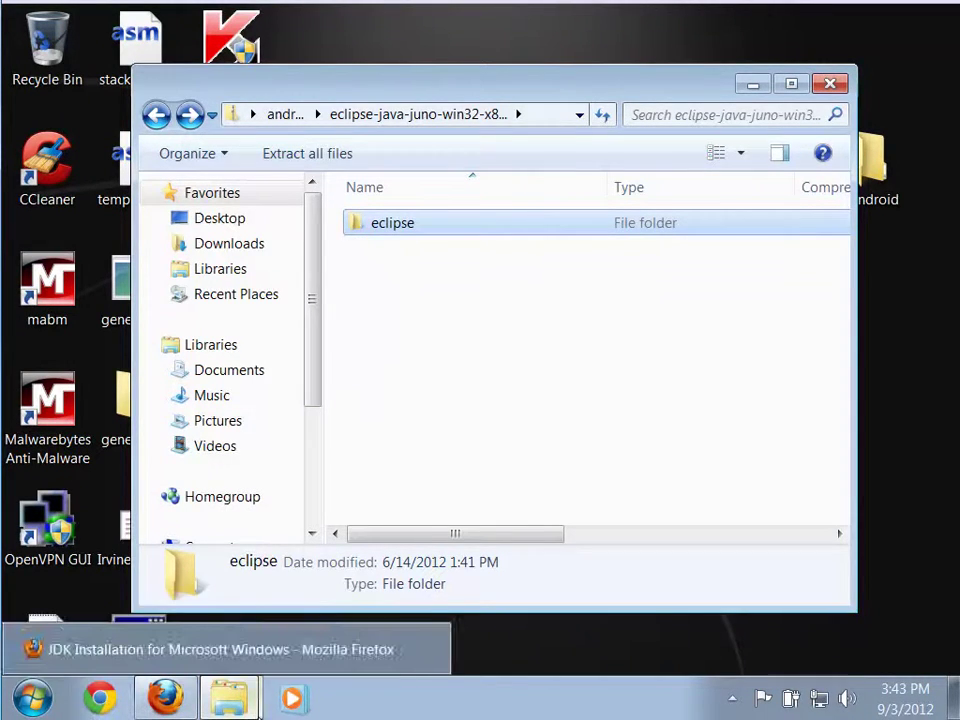
click(150, 649)
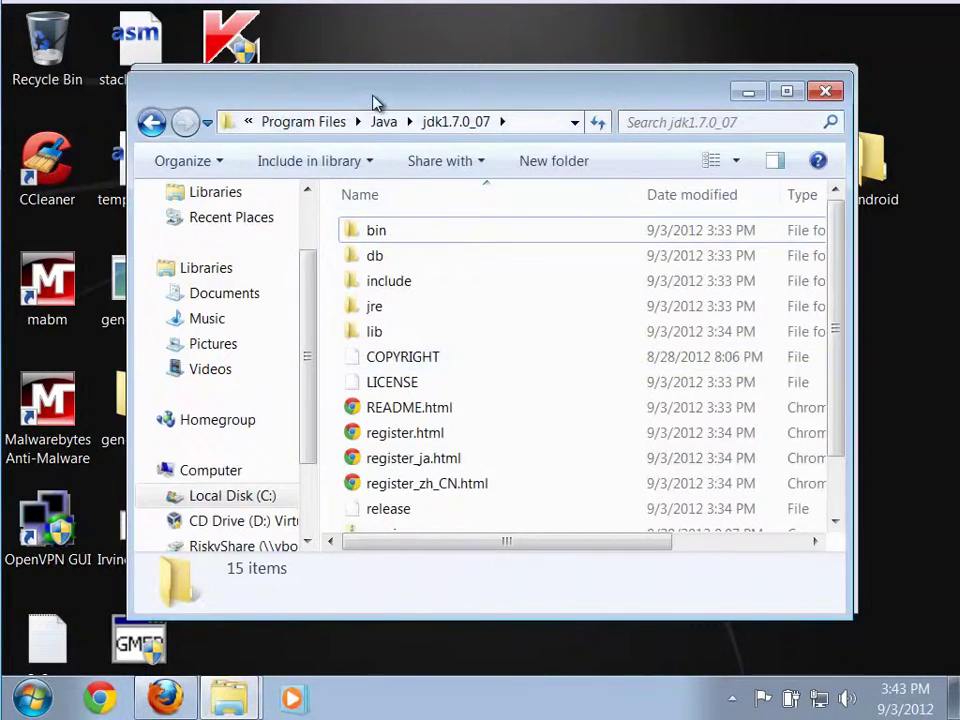
drag(375, 97, 385, 77)
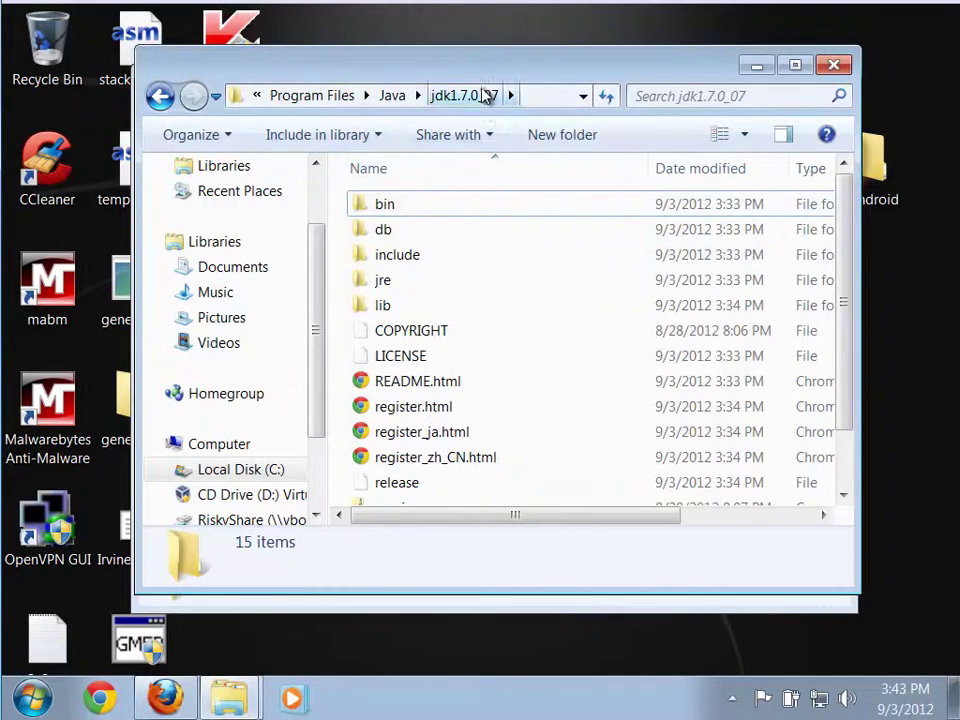
click(833, 65)
Open Computer and browse to the Local Disk (C:) drive.
click(30, 700)
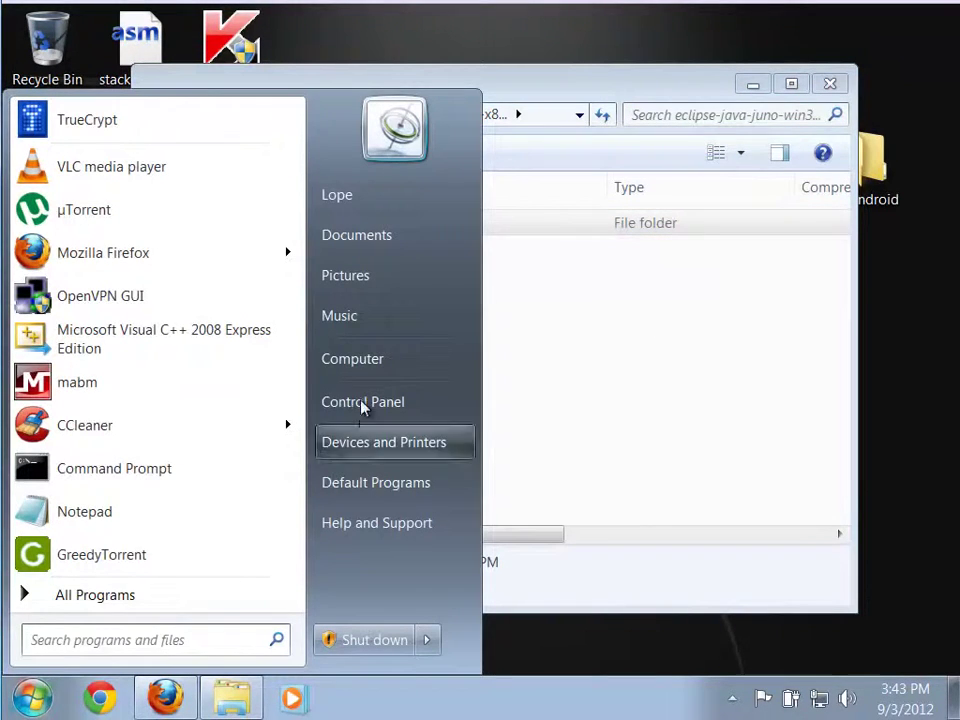
click(352, 359)
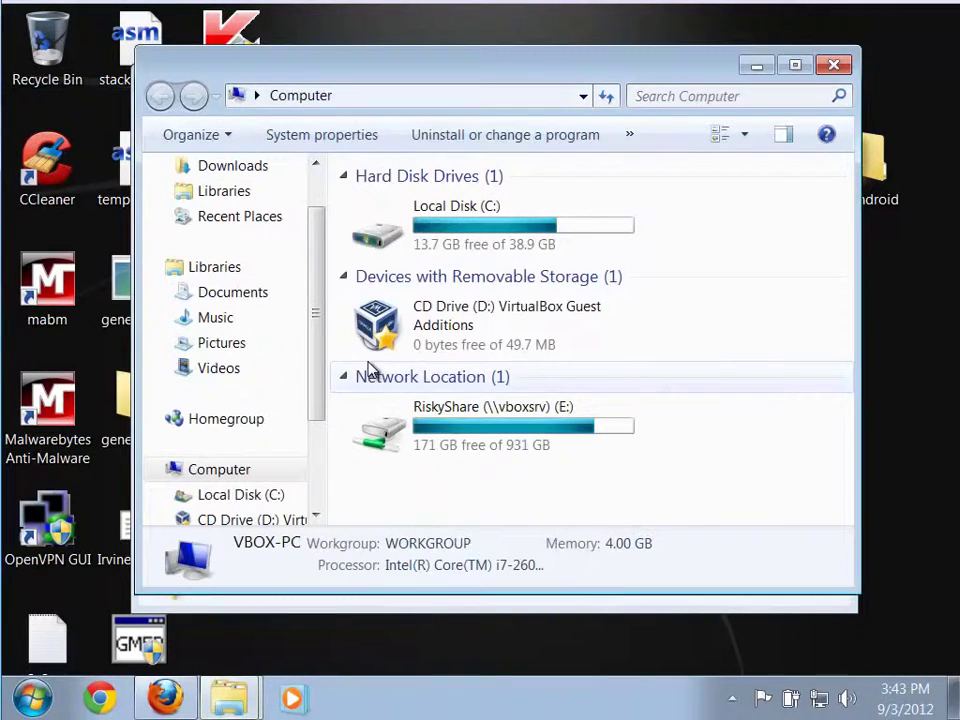
double_click(365, 245)
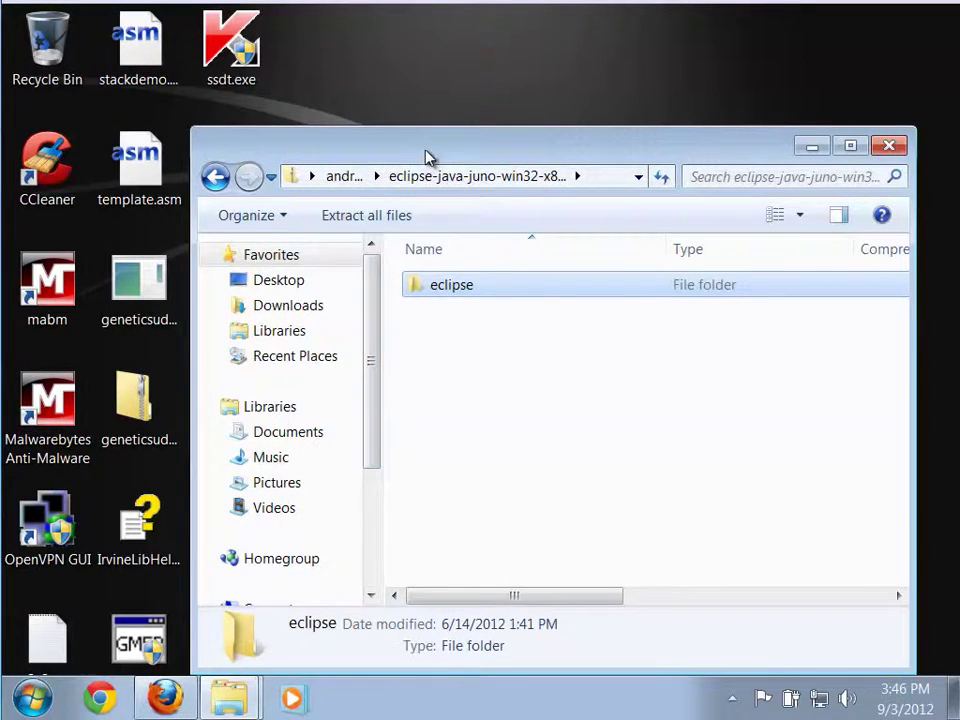
Extract the eclipse folder from the zip archive to the desktop, return to the android folder, and minimize its window.
drag(428, 156, 424, 240)
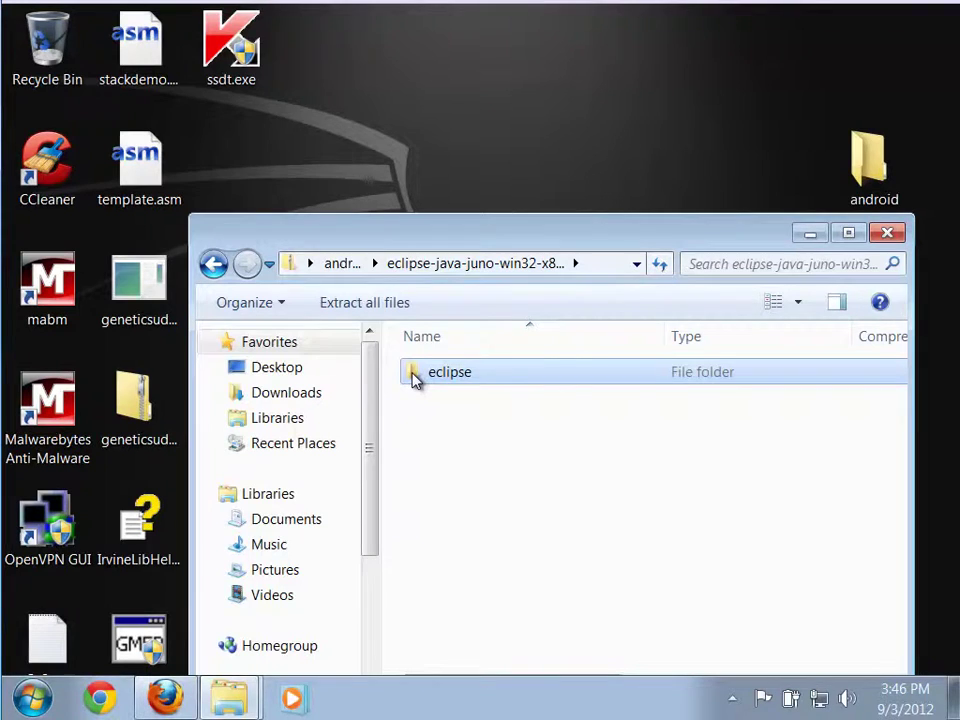
drag(415, 380, 438, 173)
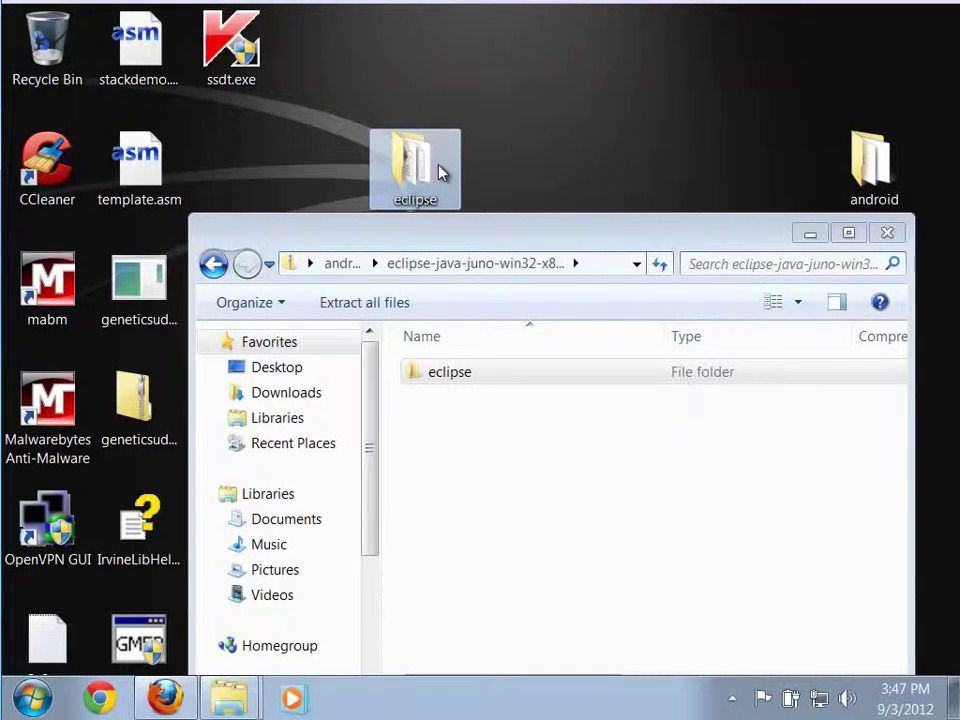
click(210, 268)
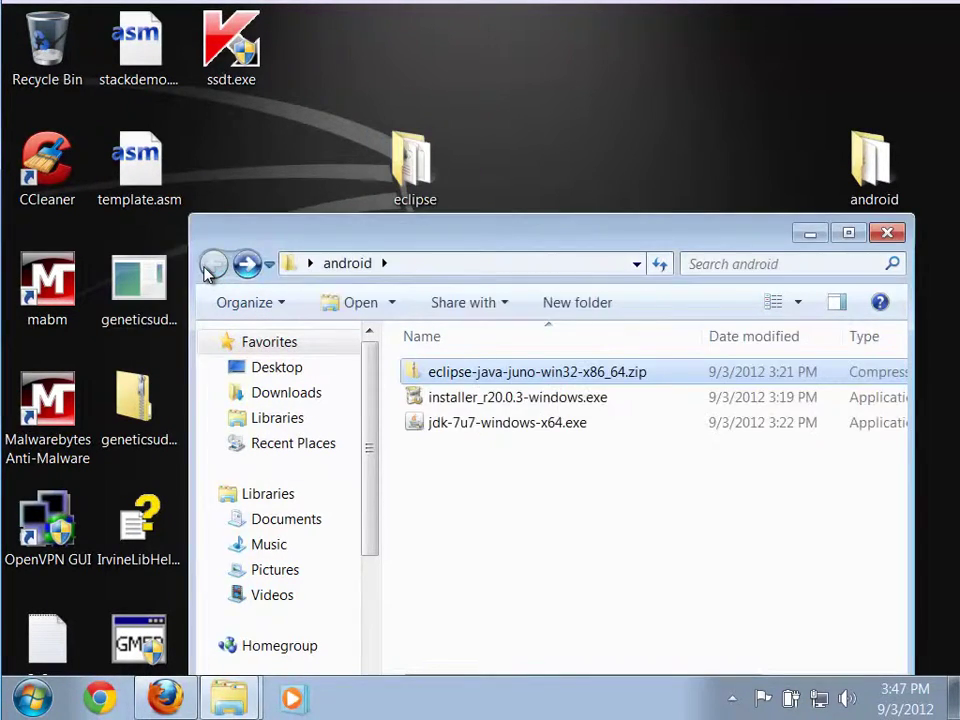
click(810, 240)
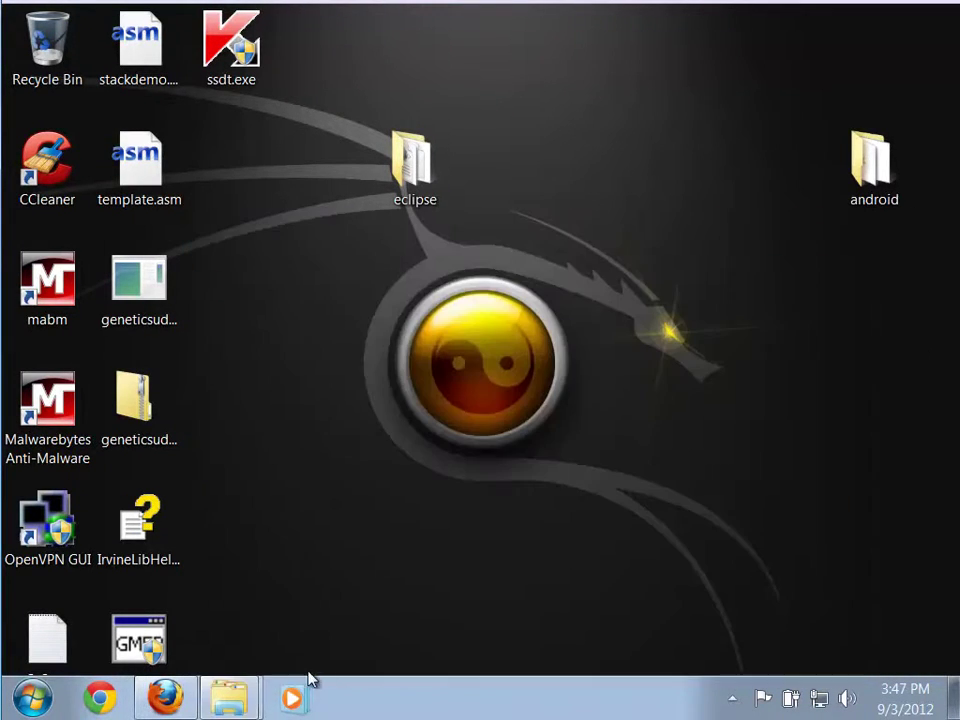
Move the eclipse folder from the desktop into C:\Program Files, authorizing the move with the administrator password.
mouse_move(240, 680)
click(245, 589)
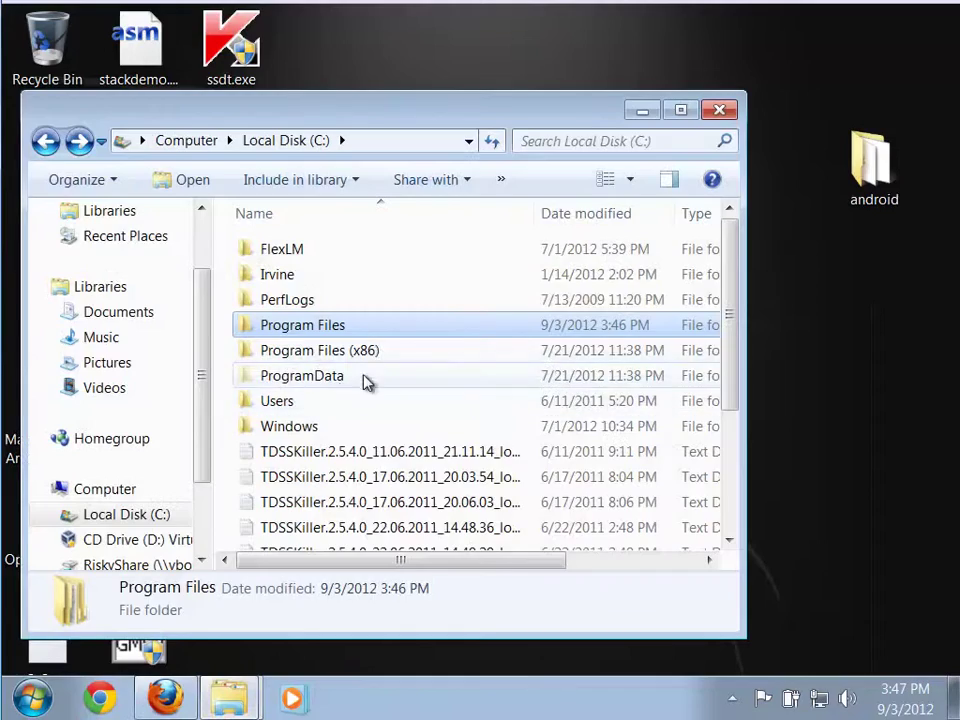
drag(354, 120, 433, 229)
drag(413, 178, 401, 446)
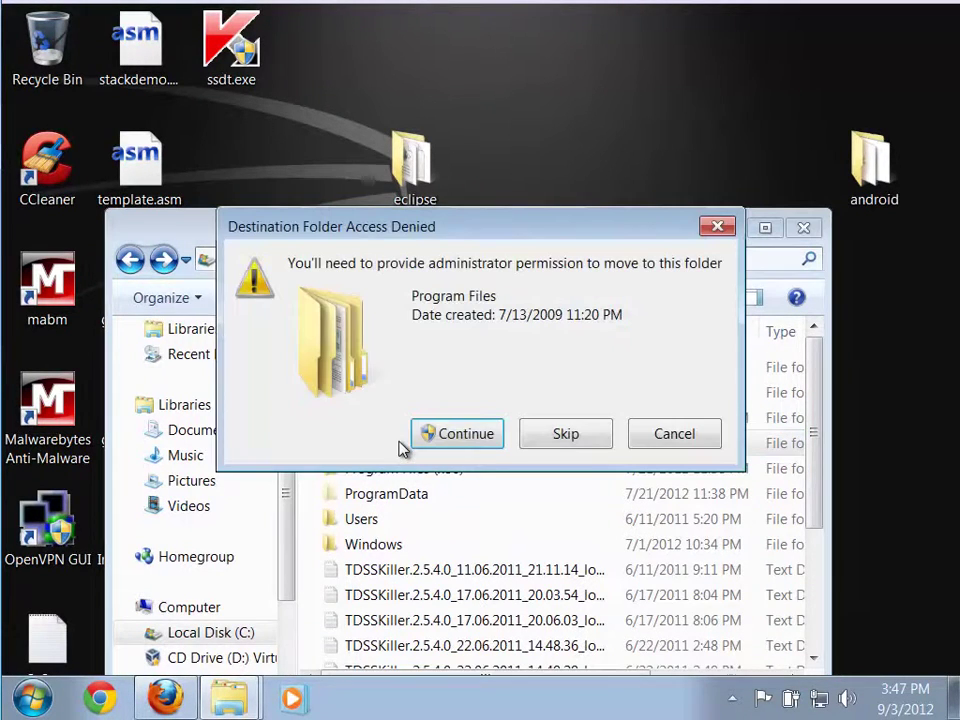
click(457, 437)
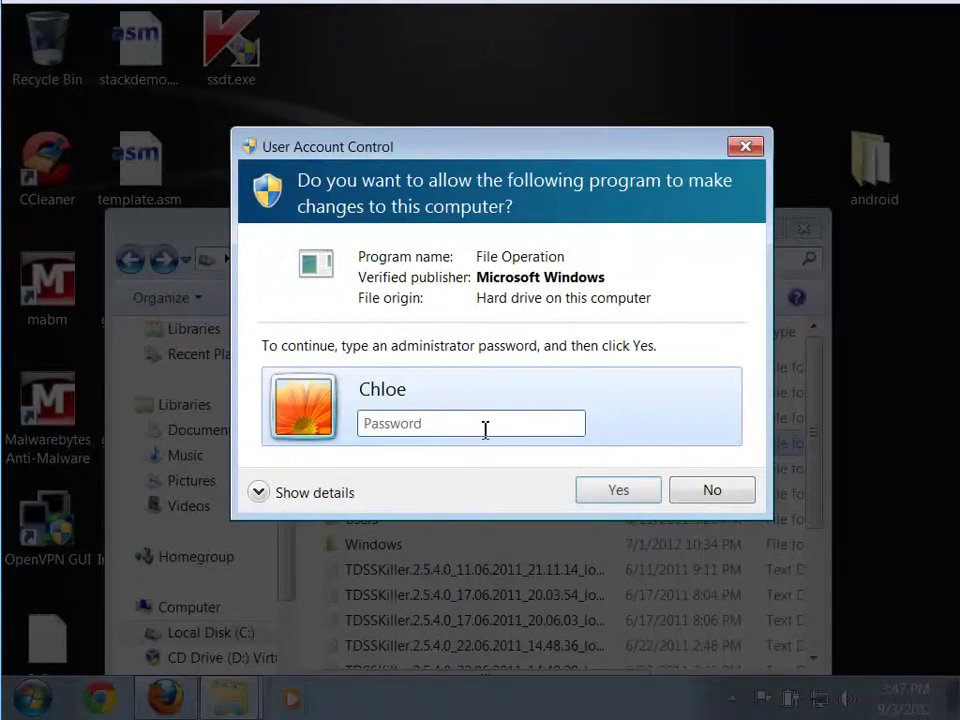
text(••)
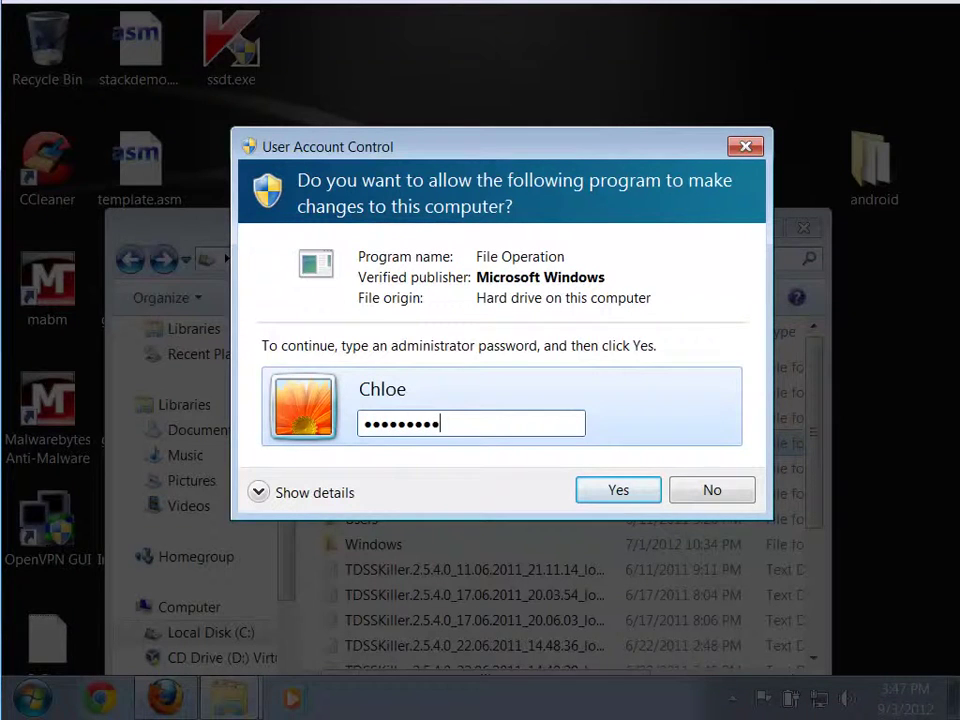
text(•••••••)
click(617, 499)
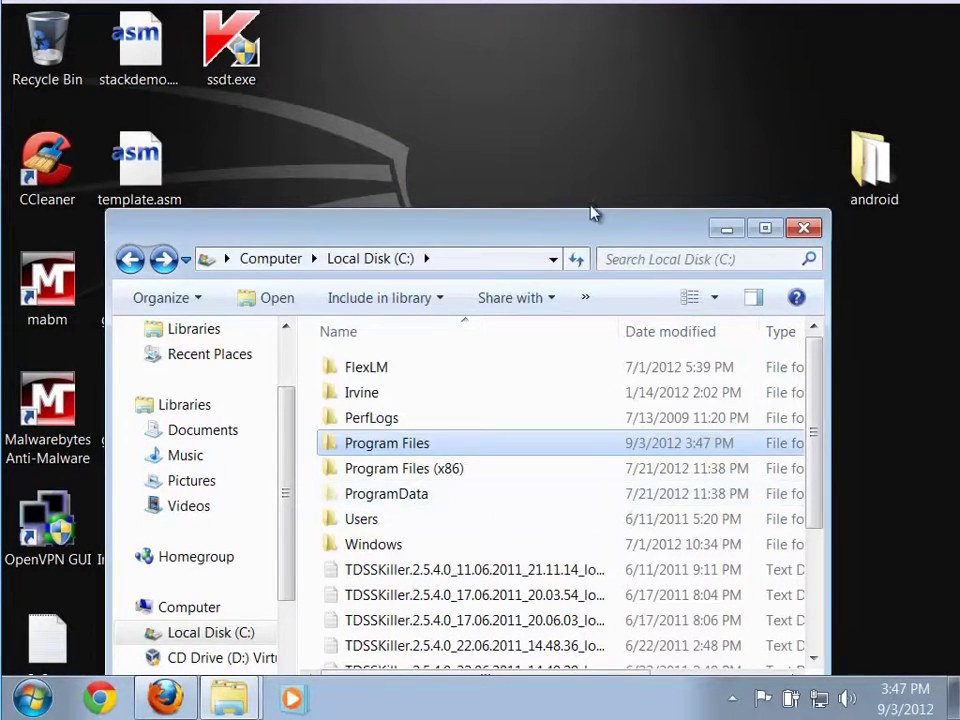
Open the eclipse folder inside Program Files and look through its contents.
drag(598, 235, 616, 127)
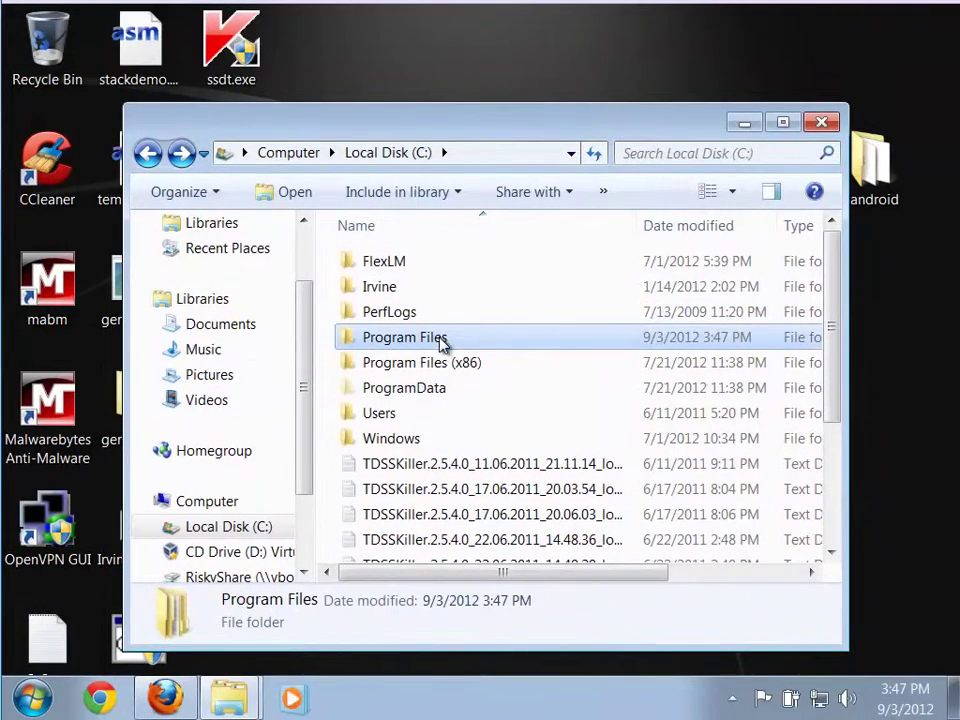
double_click(443, 343)
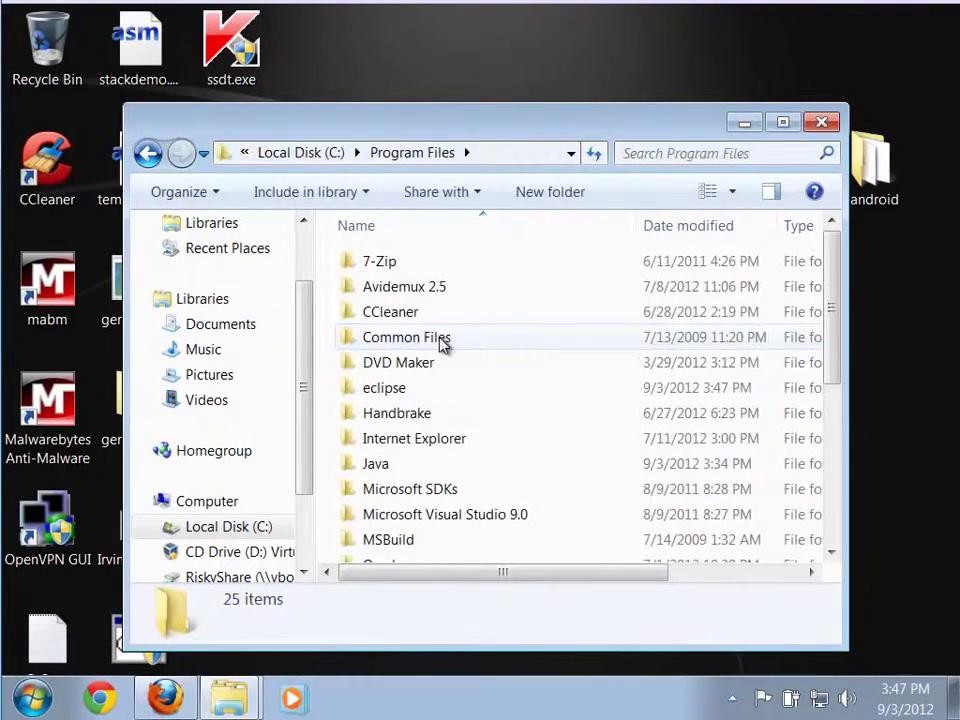
double_click(372, 393)
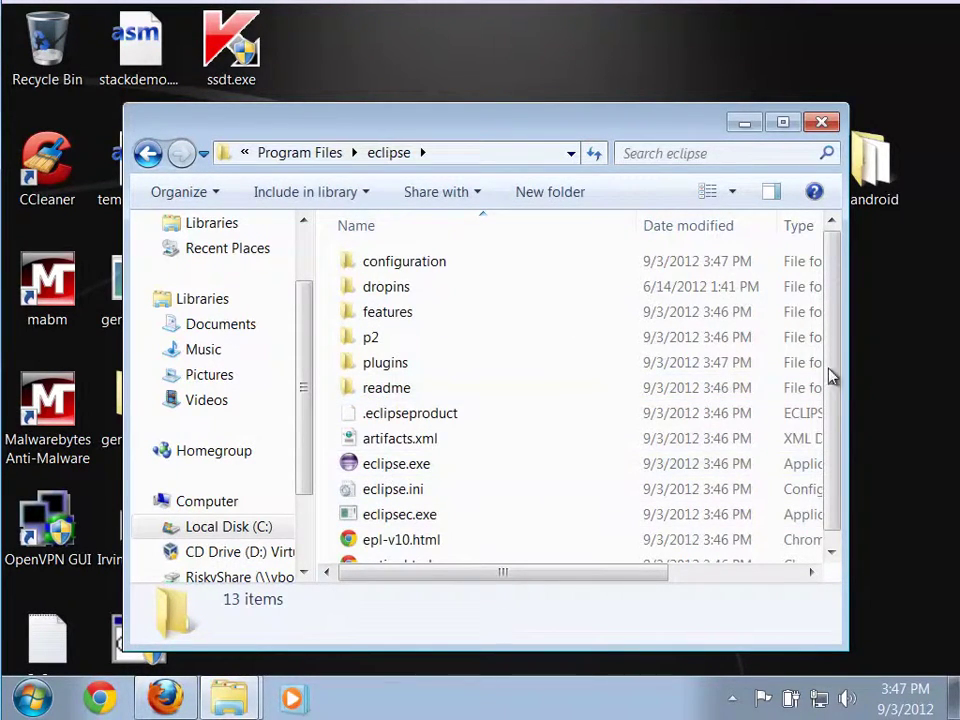
scroll(832, 385, down, 1)
scroll(836, 335, up, 1)
Look through the Start menu's list of all installed programs and return to its main view.
click(30, 701)
click(62, 598)
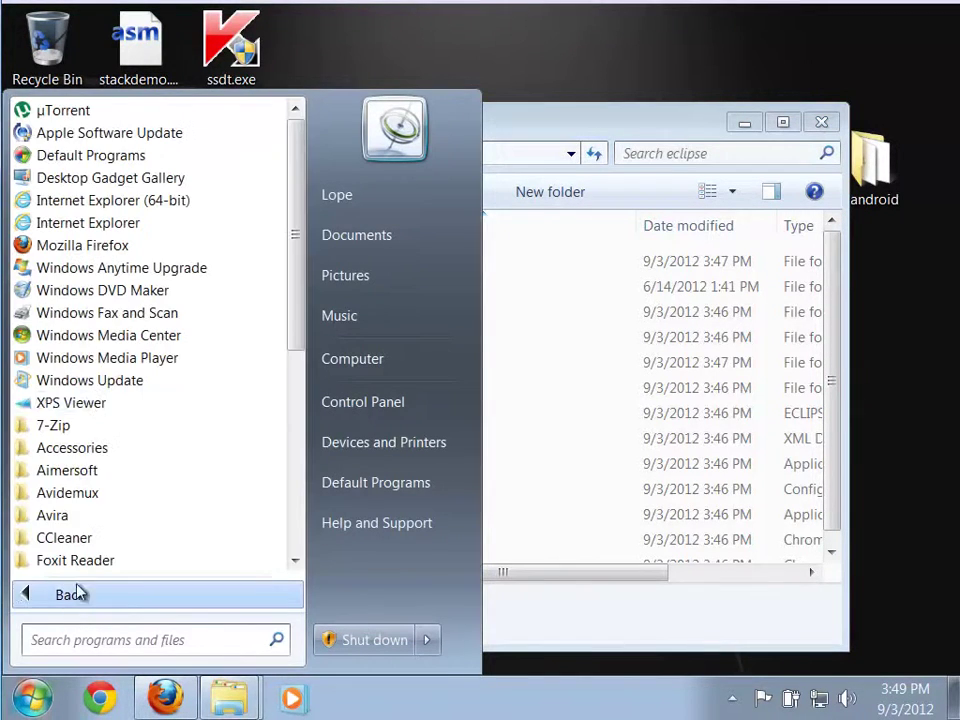
drag(294, 336, 274, 429)
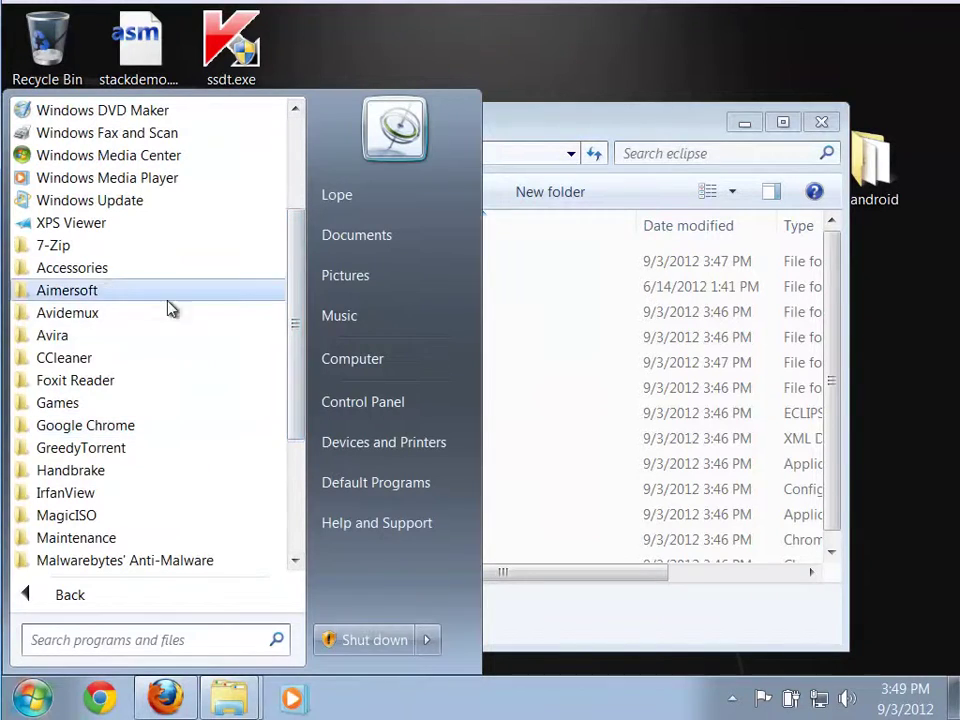
drag(297, 354, 280, 517)
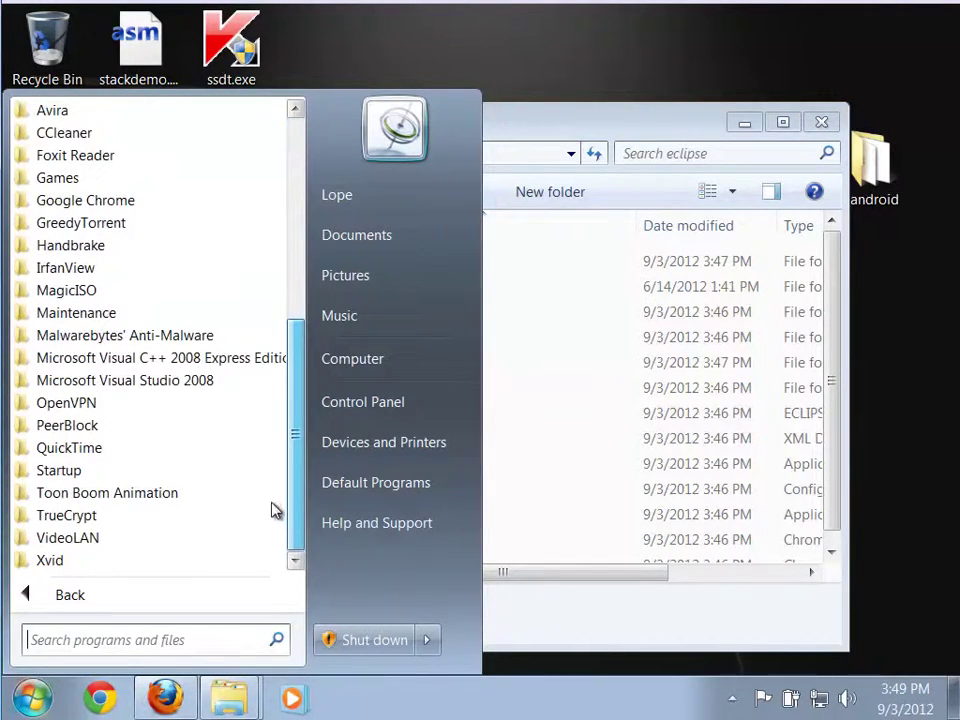
drag(291, 463, 253, 184)
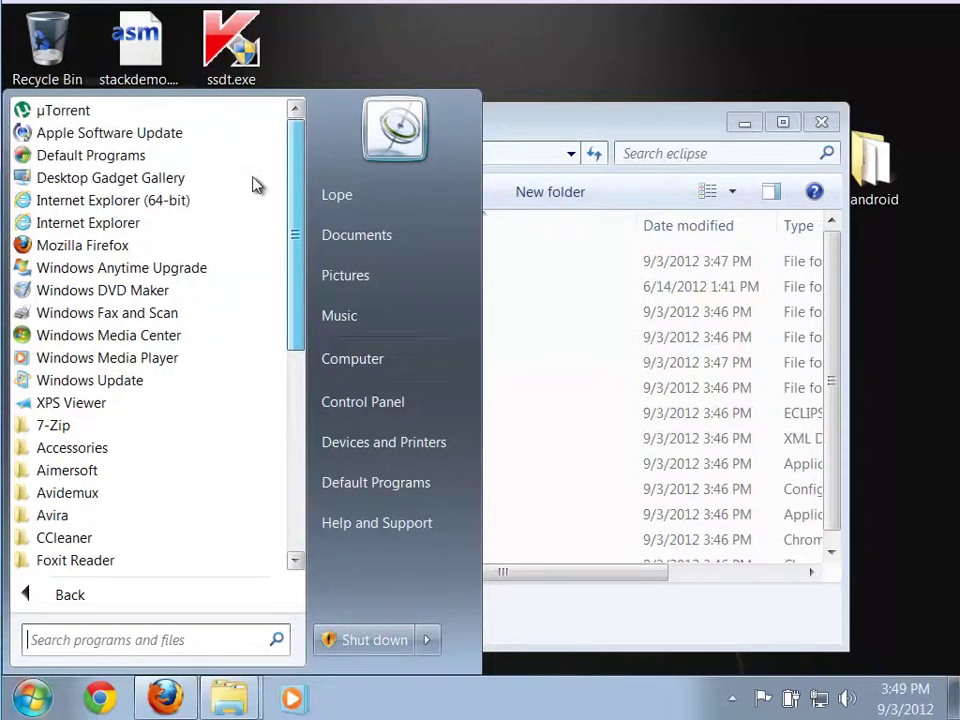
click(88, 594)
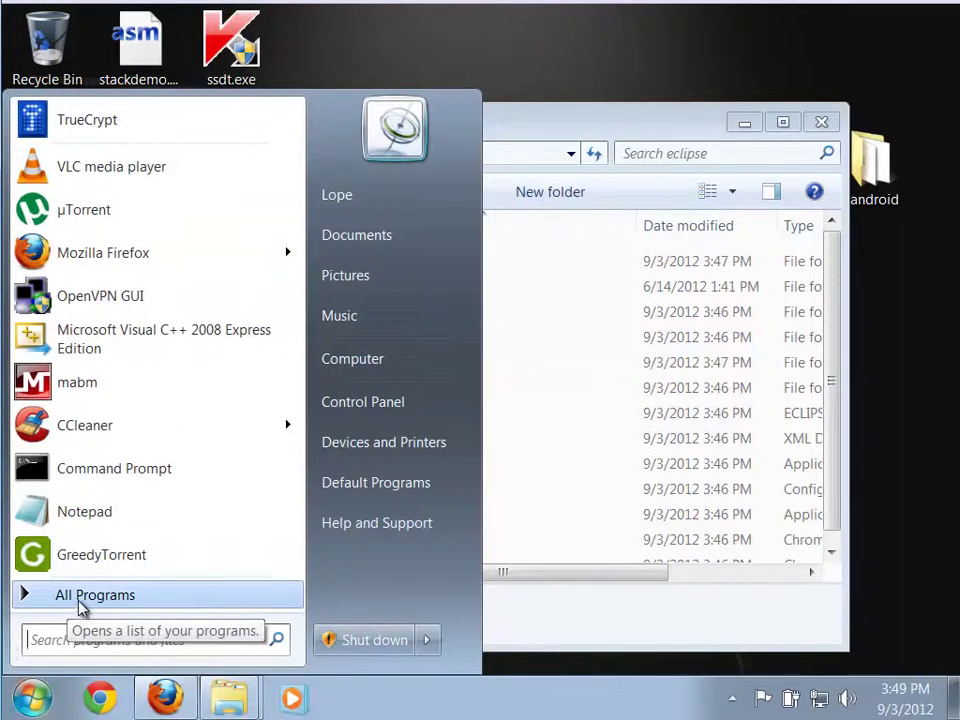
Open the all-users Start Menu location in a folder window and go into its Programs folder.
right_click(82, 606)
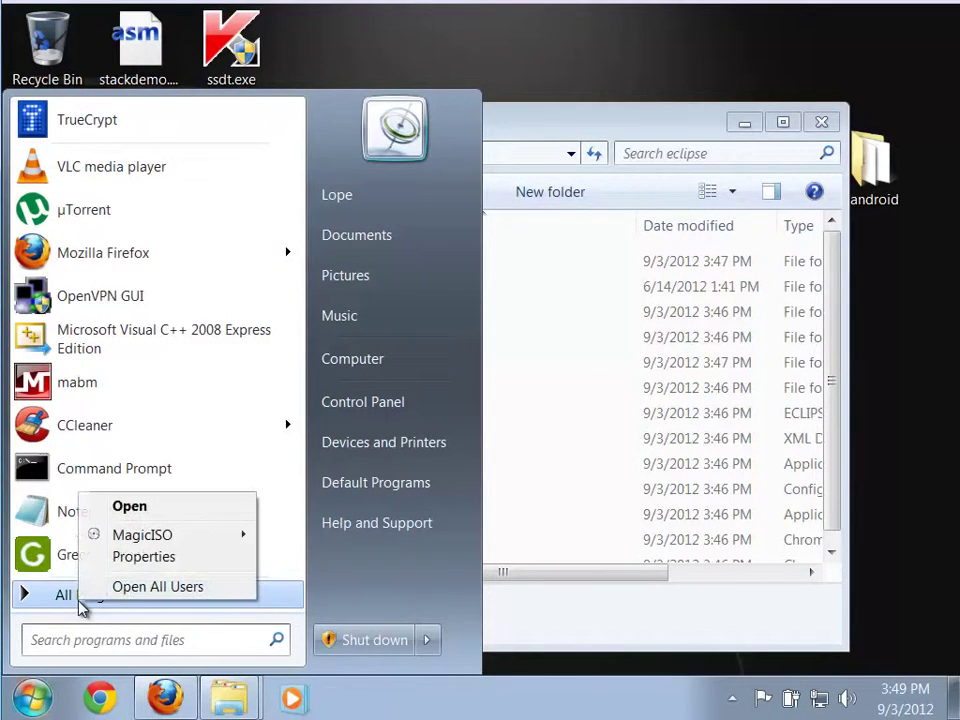
click(146, 587)
click(477, 62)
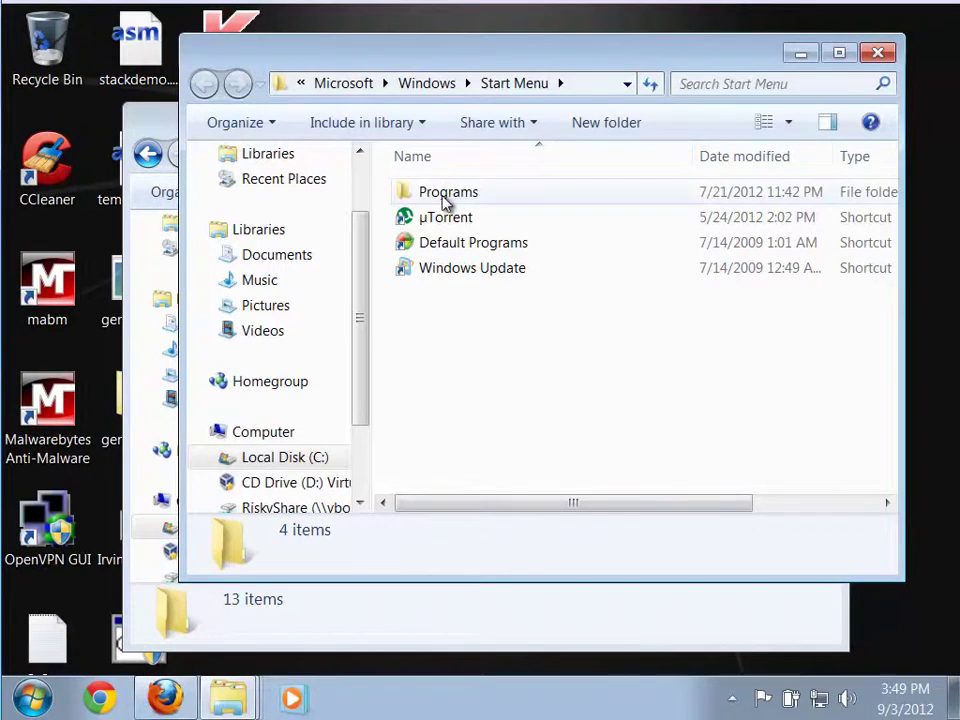
double_click(445, 200)
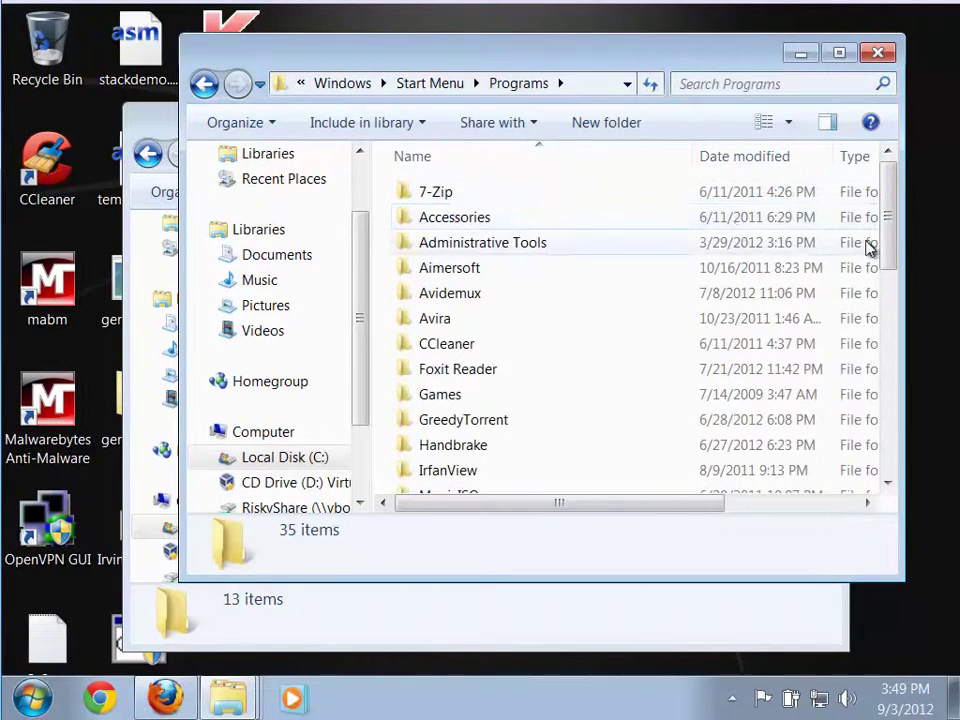
Create a folder named eclipse in the all-users Start Menu's Programs folder, authorizing it with the administrator password.
drag(885, 243, 887, 467)
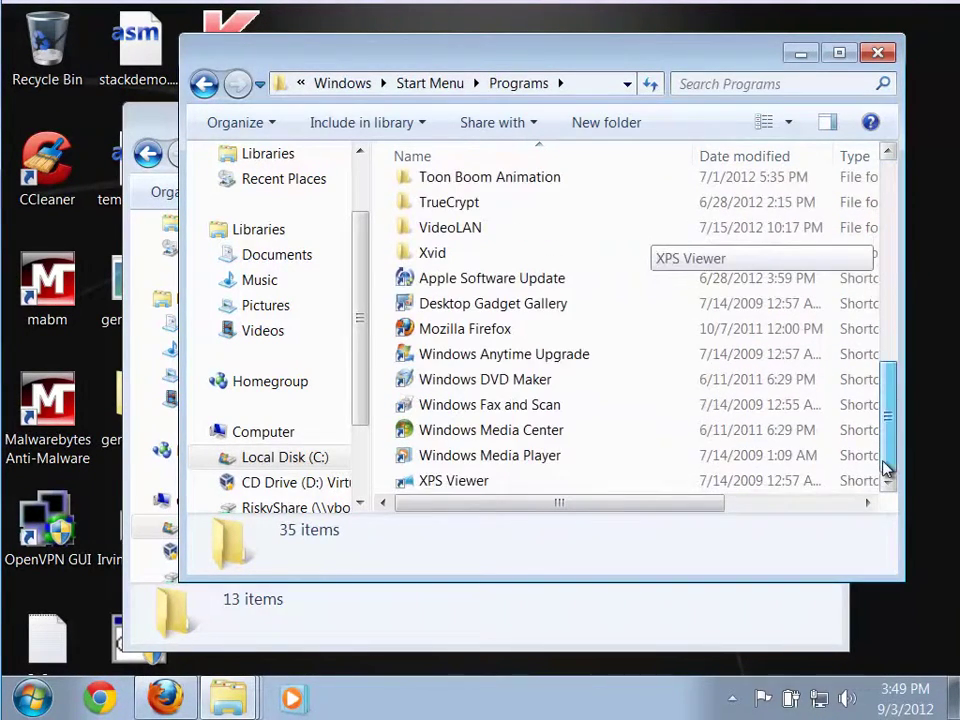
right_click(660, 414)
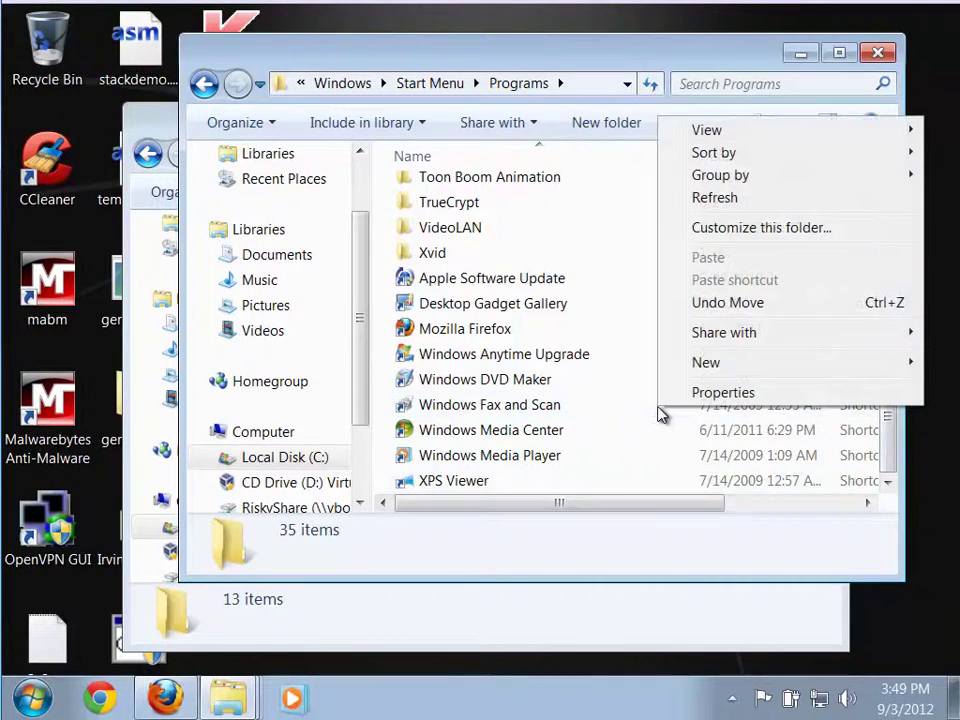
mouse_move(710, 375)
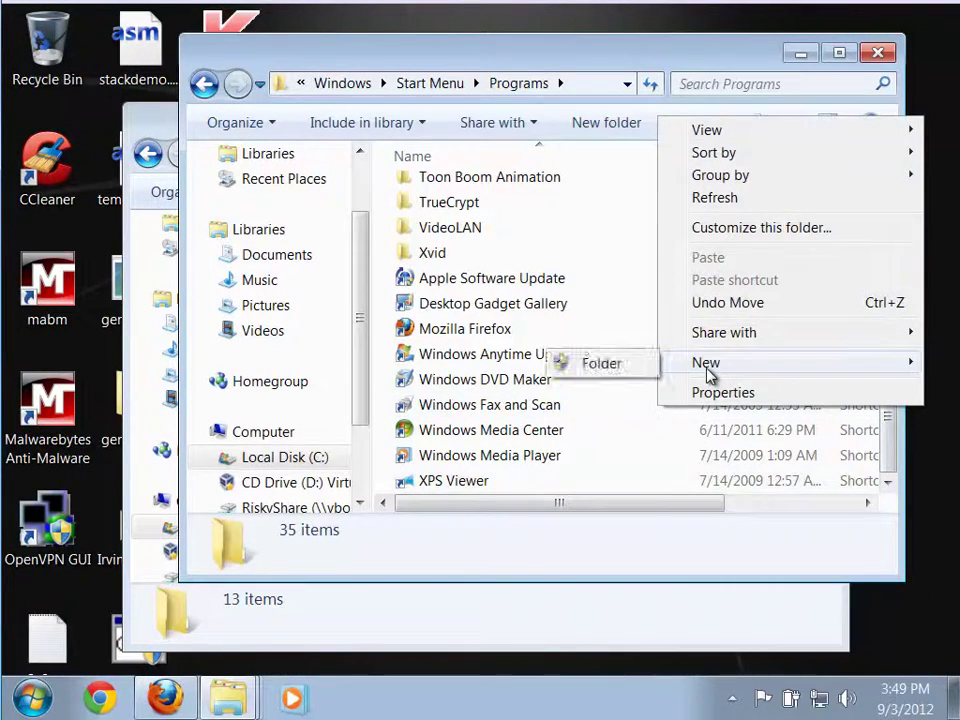
click(585, 370)
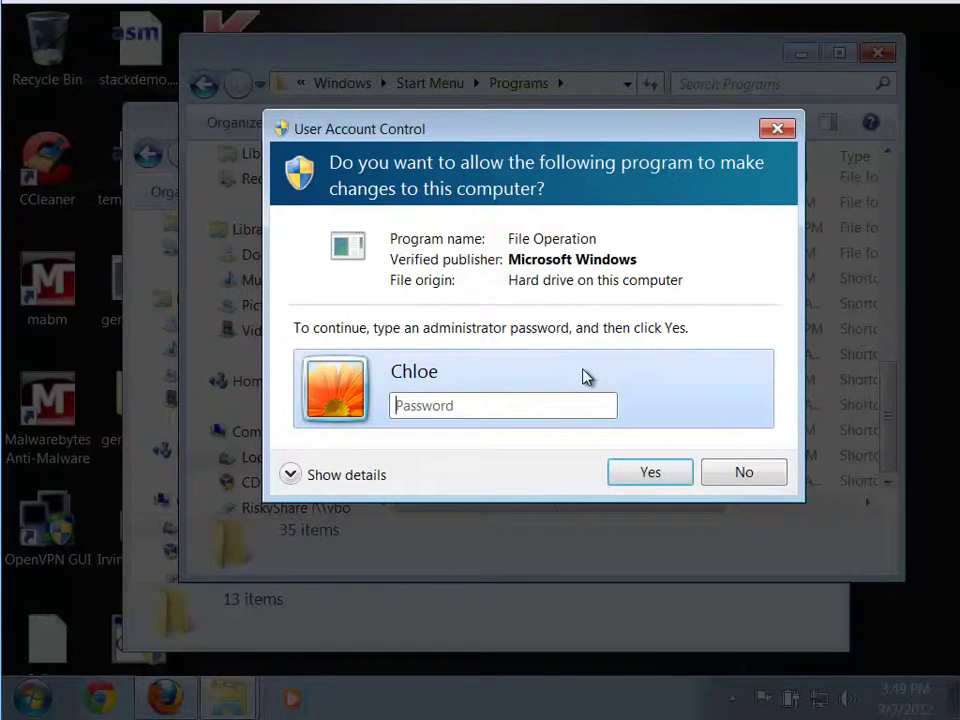
text(••)
key(Return)
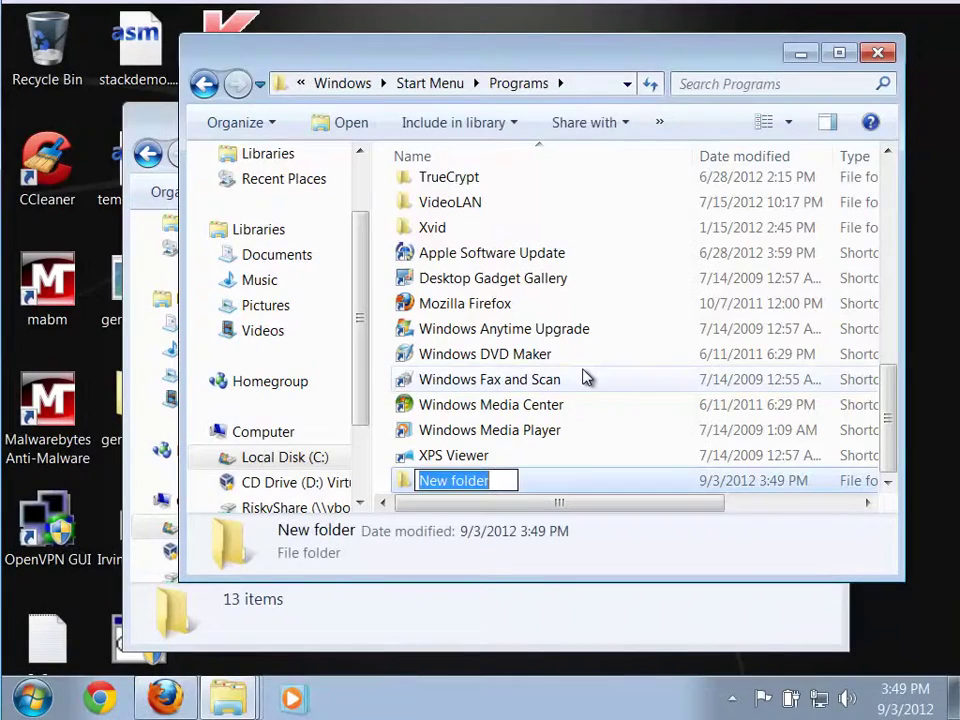
text(eclip)
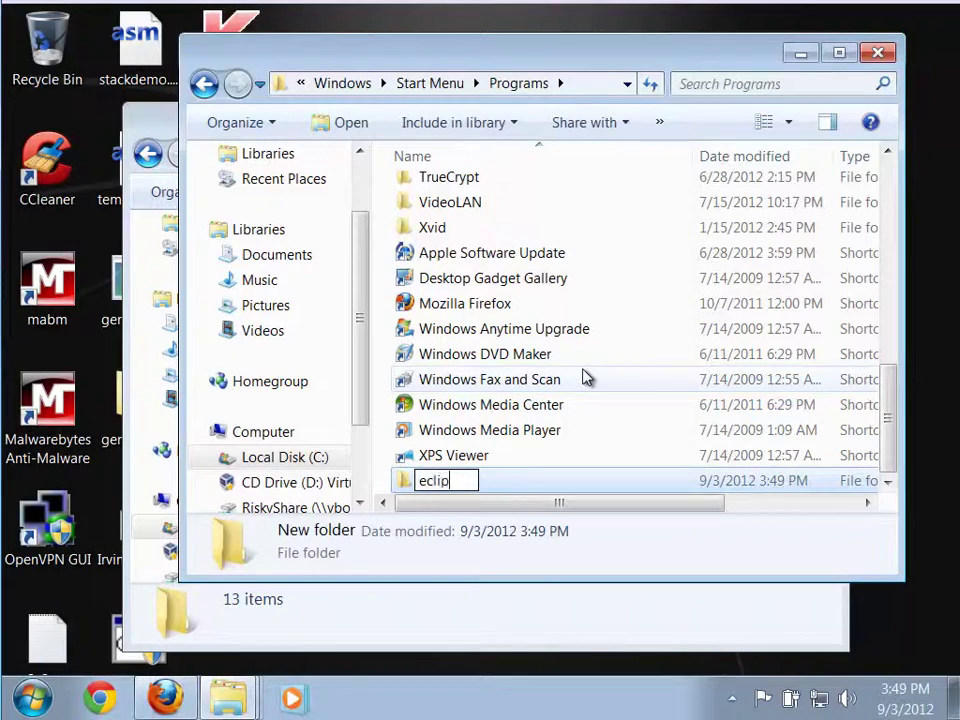
text(se)
key(Return)
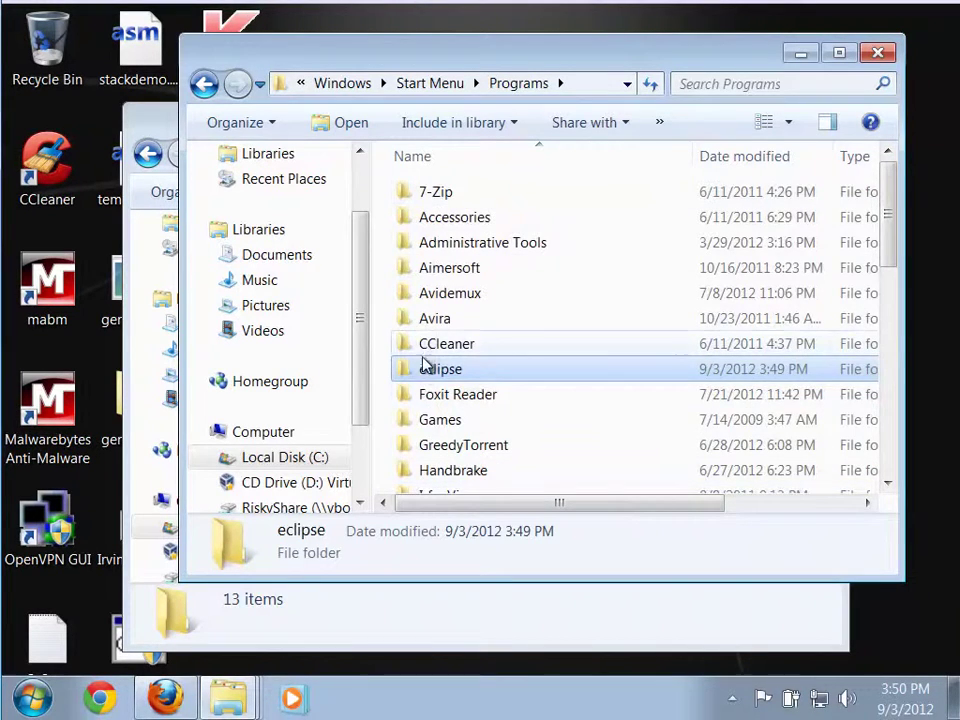
Open the new Start Menu eclipse folder, and create a shortcut to eclipse.exe in the Program Files\eclipse folder.
double_click(424, 372)
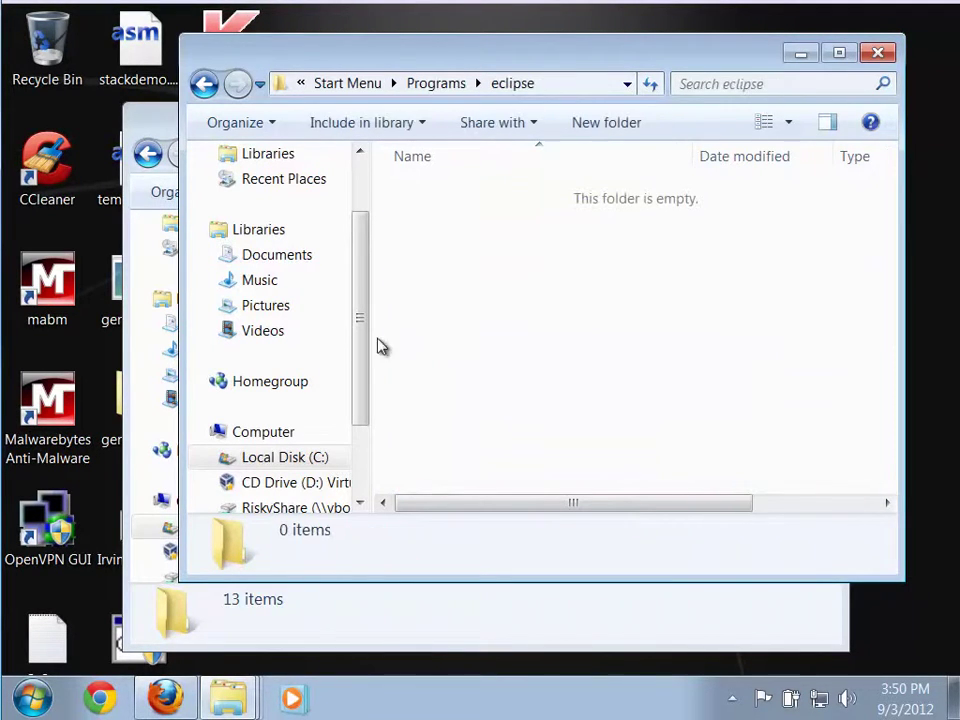
click(130, 115)
click(514, 118)
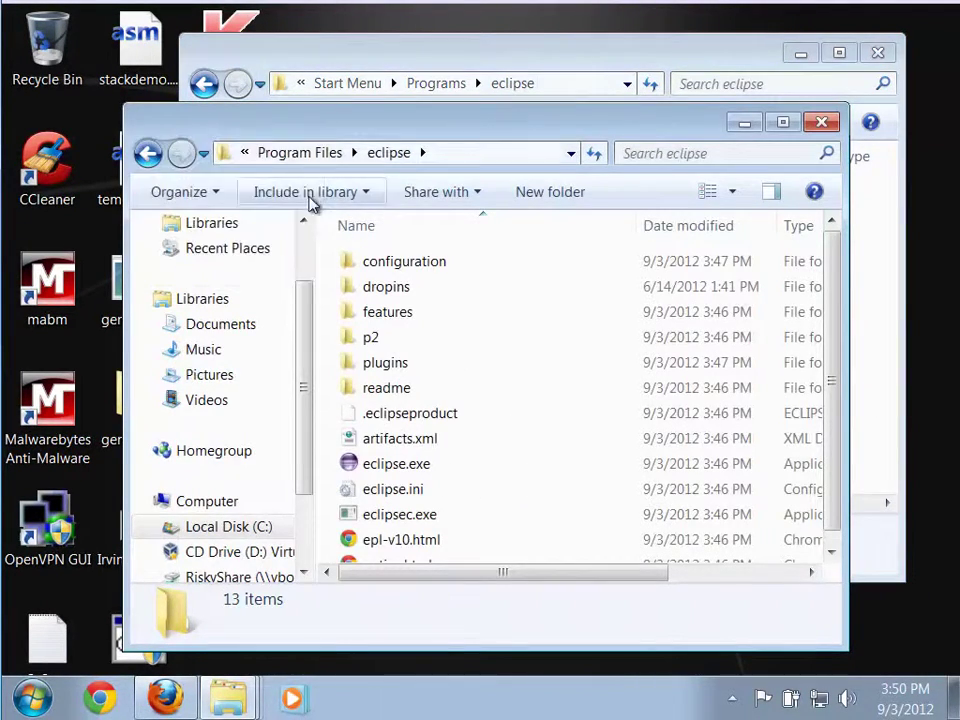
right_click(355, 466)
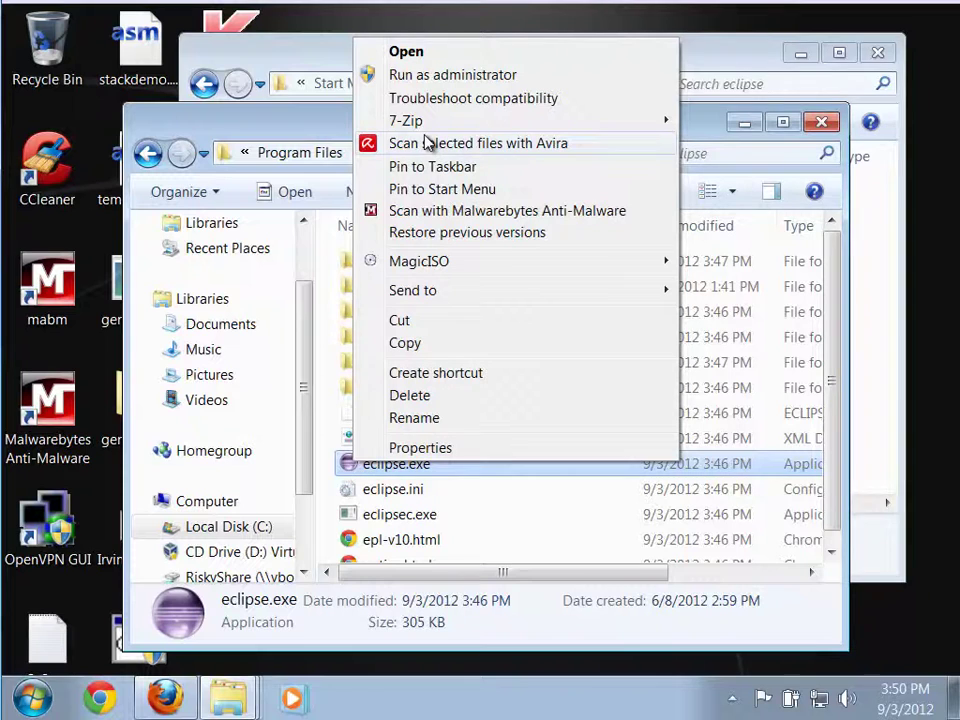
click(475, 382)
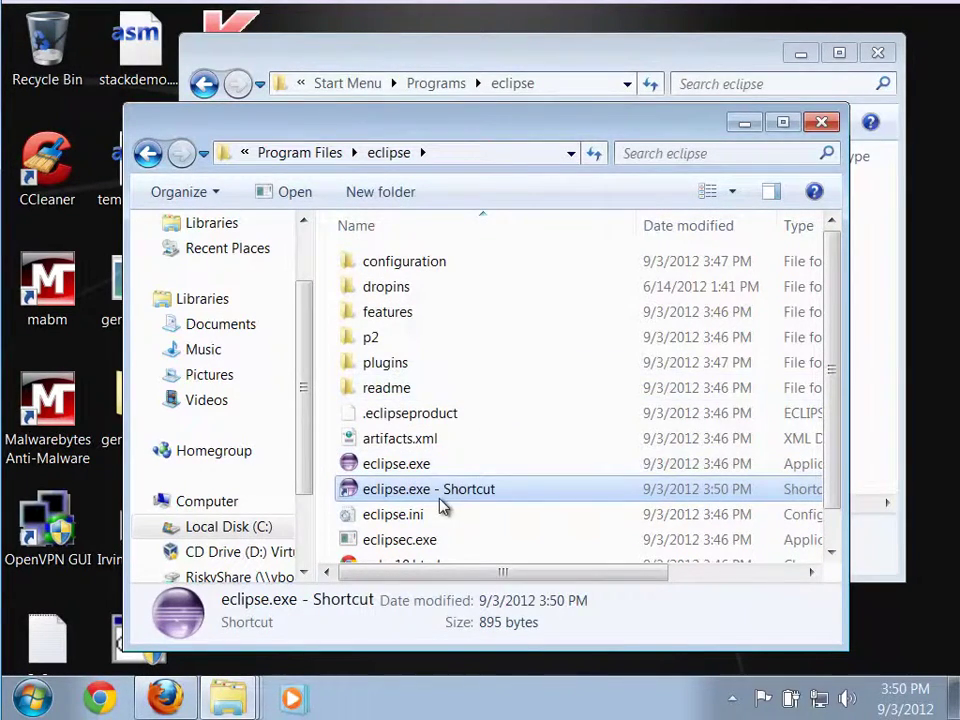
Move the eclipse.exe shortcut from Program Files\eclipse into the Start Menu's eclipse folder, authorizing it with the administrator password.
drag(496, 129, 826, 182)
drag(750, 548, 407, 370)
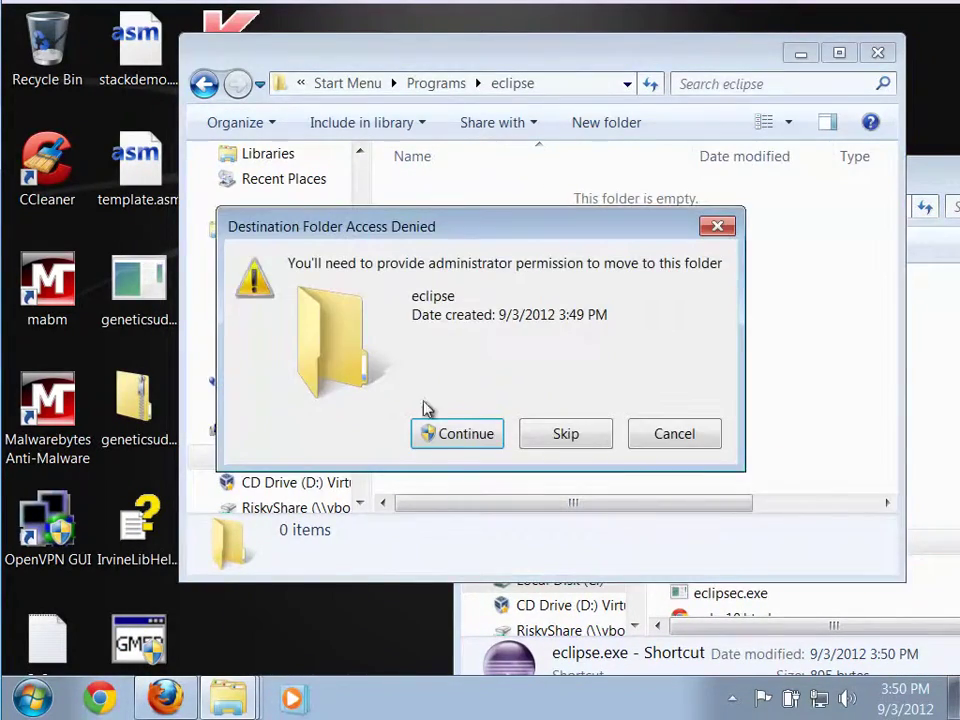
click(456, 437)
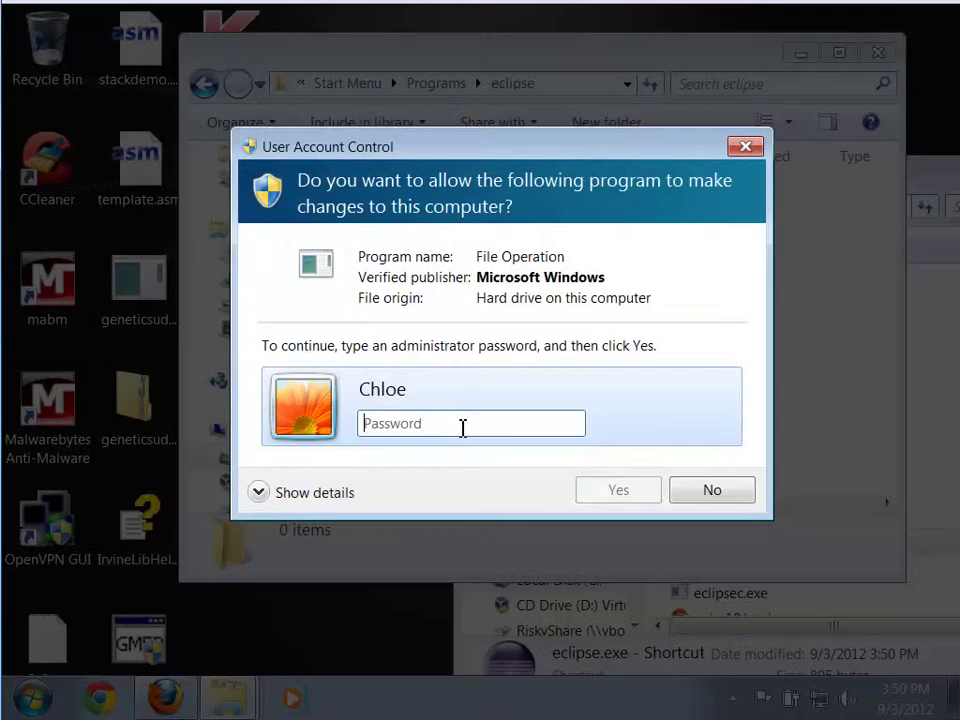
text(•)
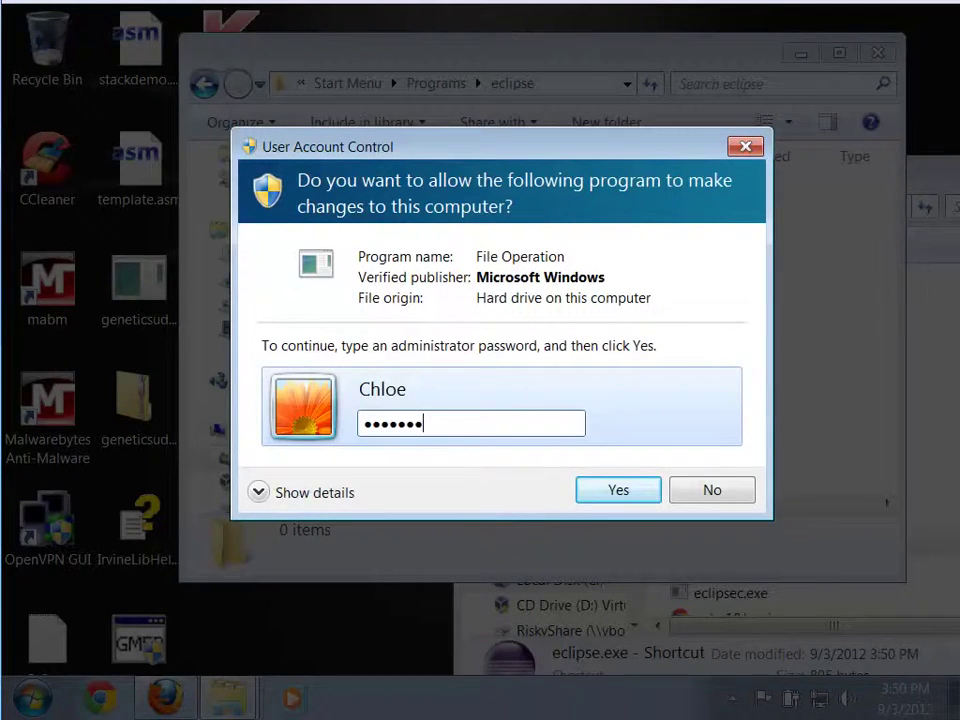
text(••••••)
key(Return)
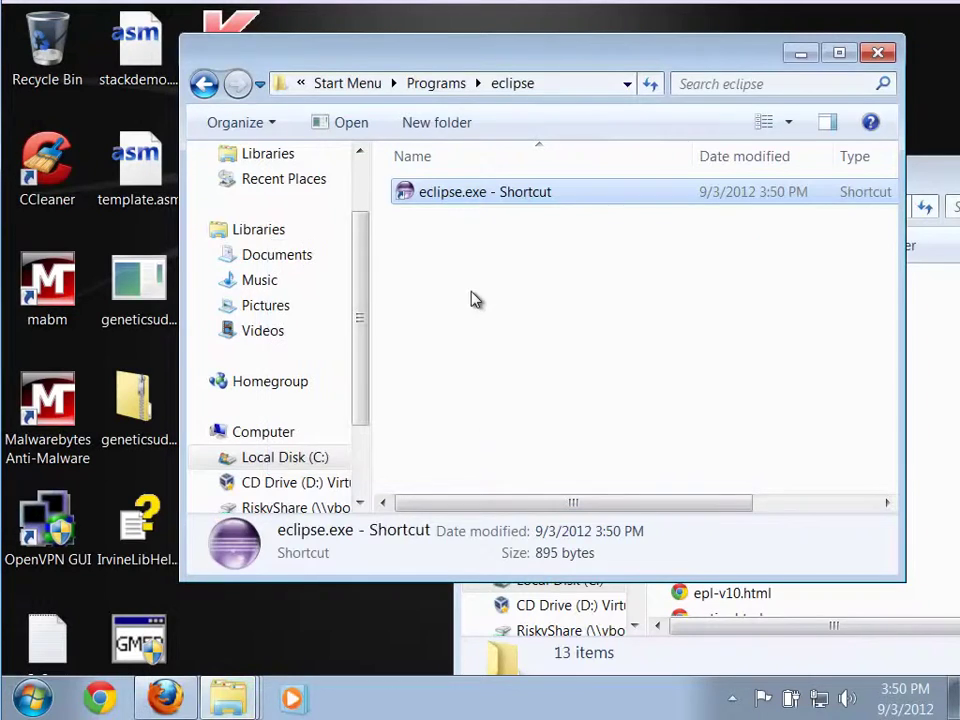
Rename the moved shortcut to eclipse, authorize the change with the administrator password, and close the Start Menu folder window.
click(525, 200)
click(563, 209)
click(565, 196)
key(BackSpace)
key(BackSpace)
key(BackSpace)
key(BackSpace)
key(BackSpace)
key(BackSpace)
key(BackSpace)
key(BackSpace)
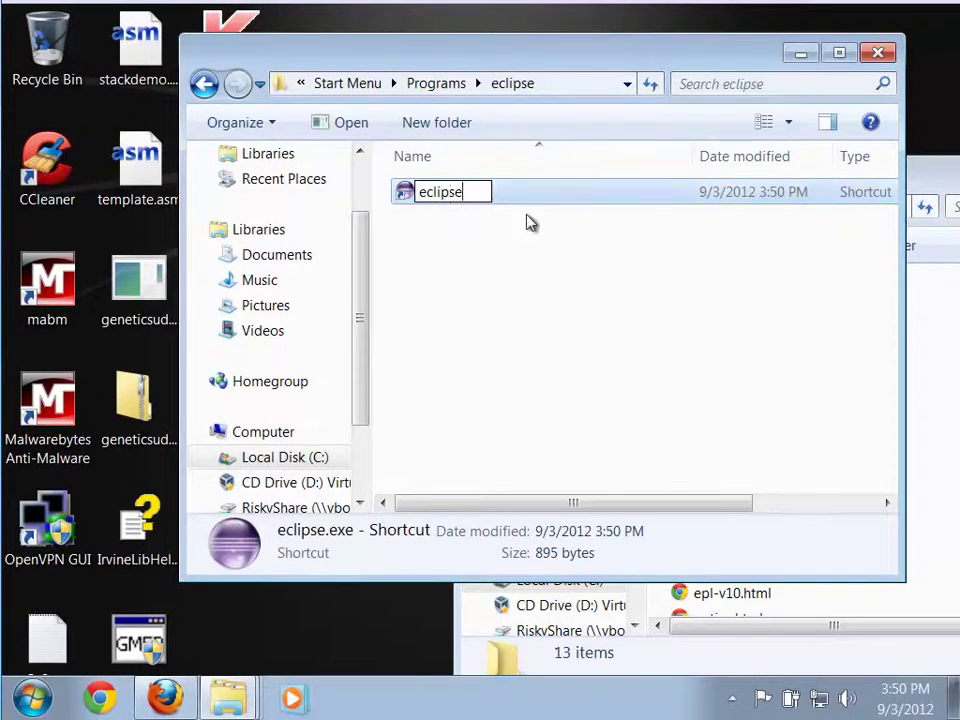
key(Return)
click(466, 433)
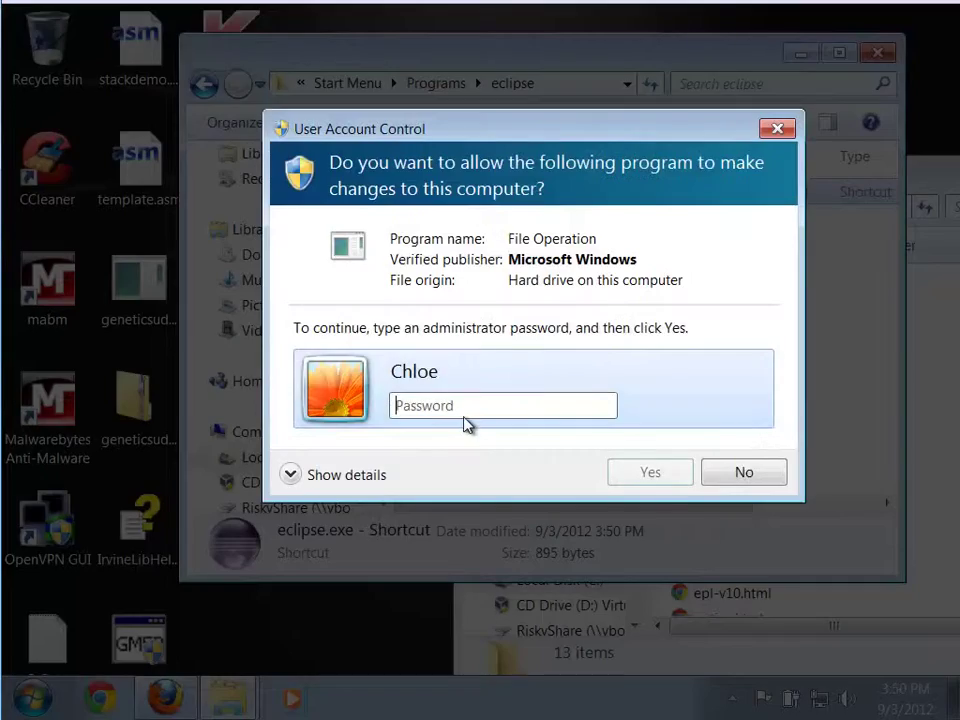
text(••)
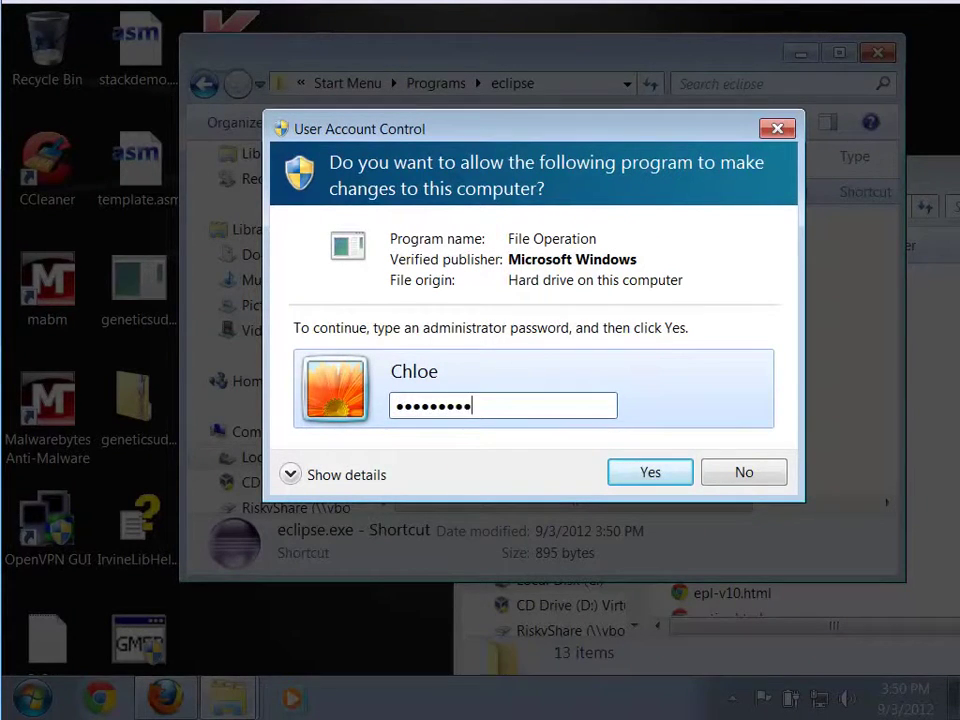
key(Return)
click(877, 53)
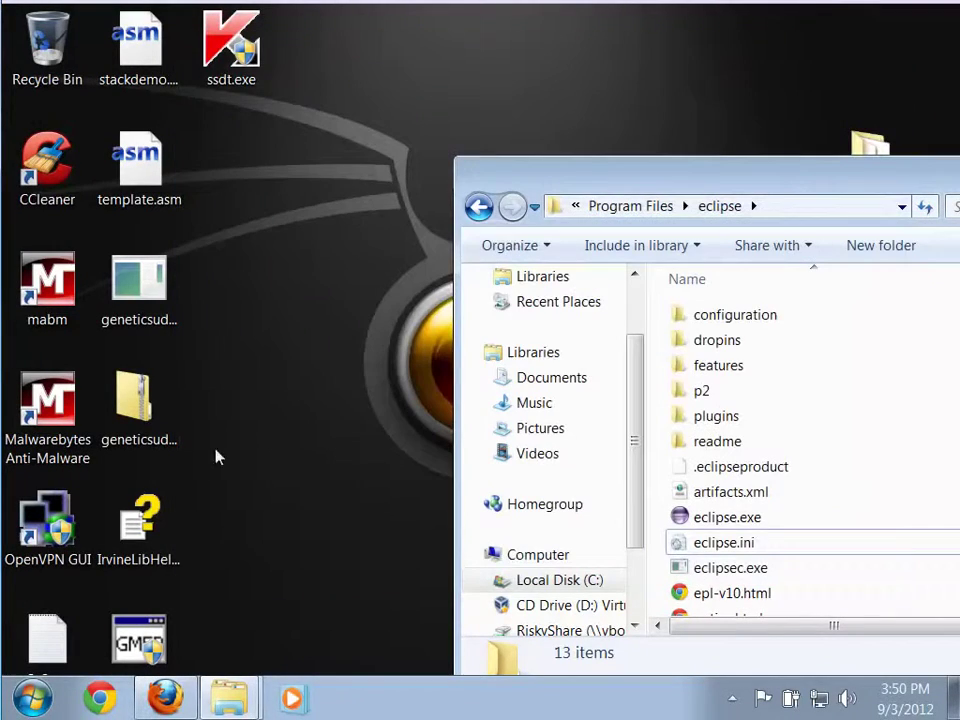
Check the Start menu's list of all programs for the eclipse folder and its shortcut.
key(super)
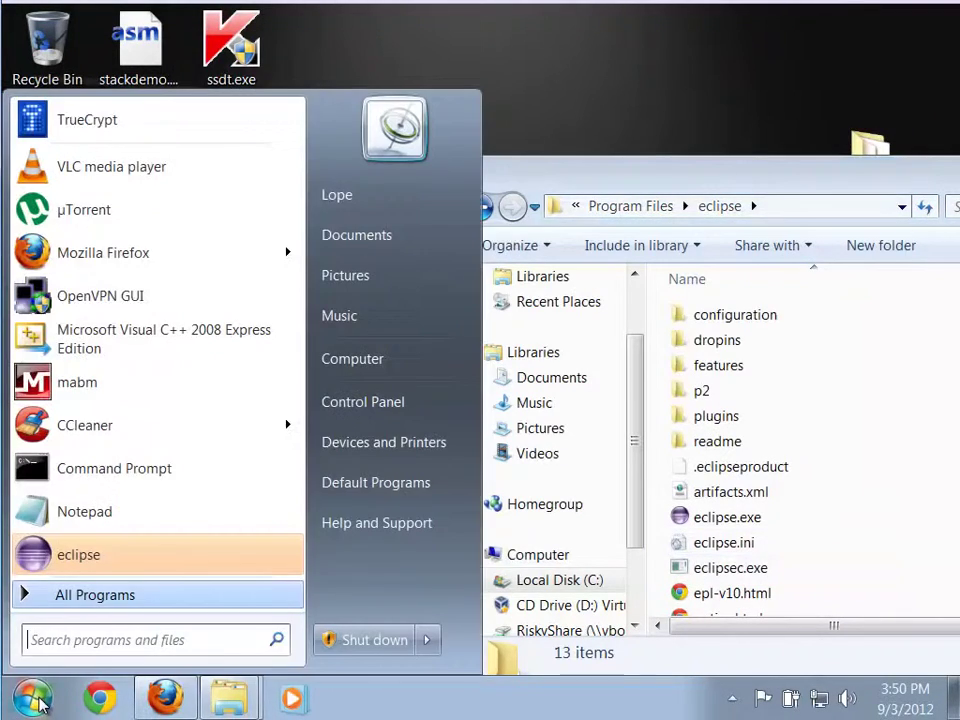
click(67, 598)
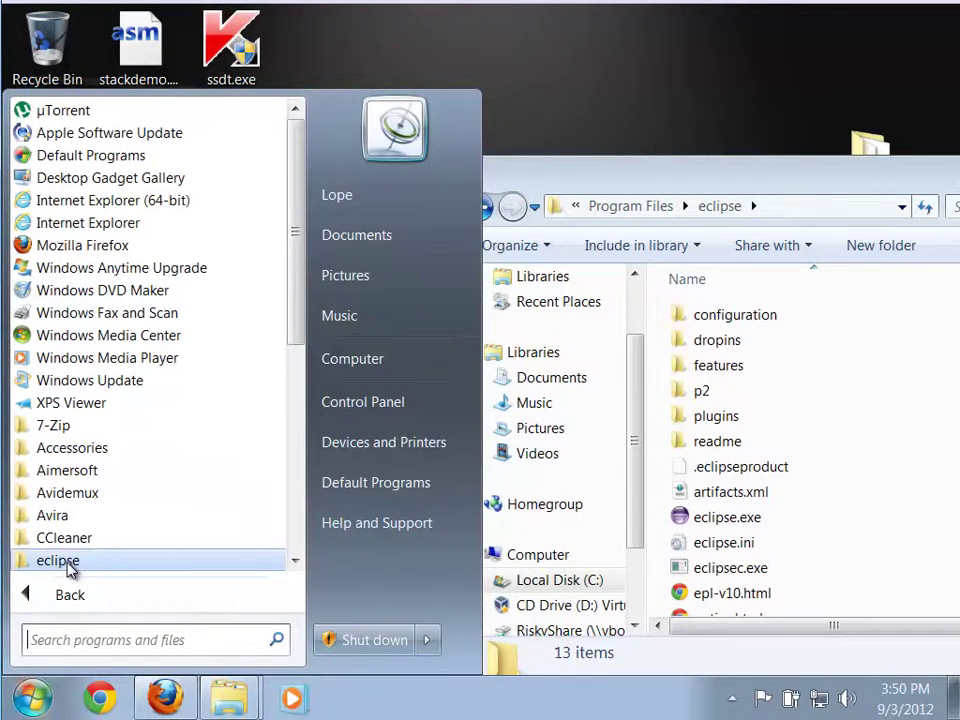
click(67, 565)
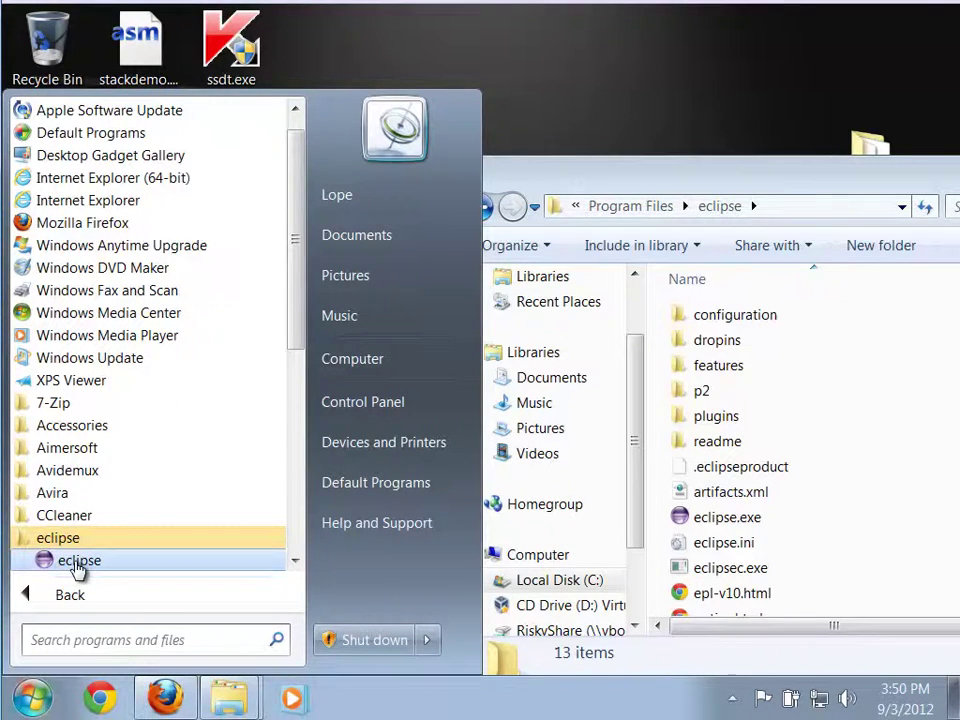
click(680, 102)
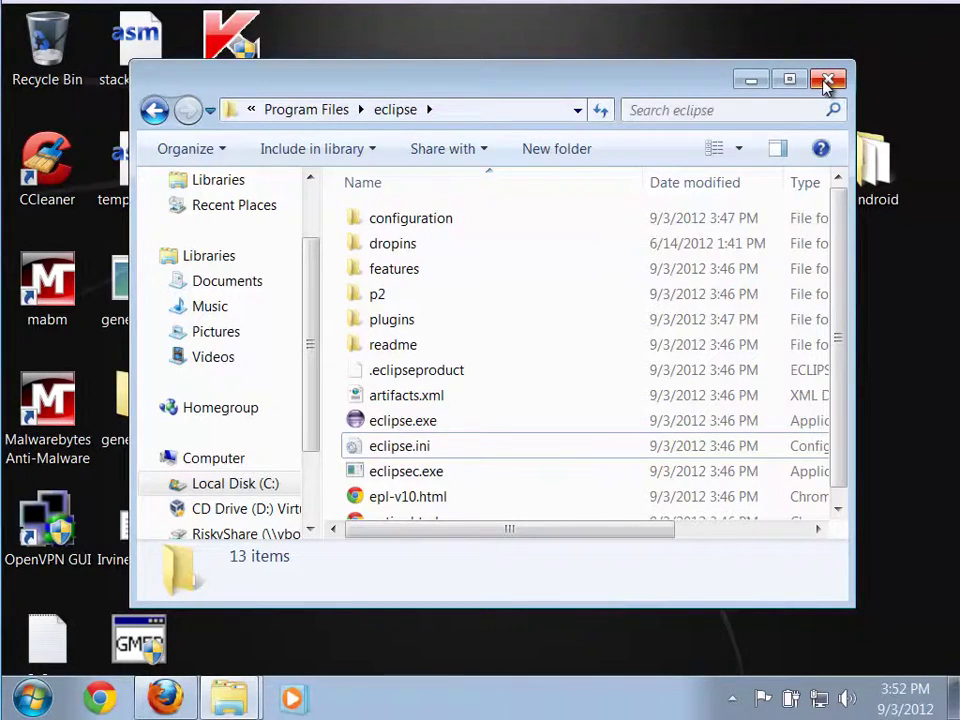
Close the Program Files\eclipse window and run installer_r20.0.3-windows.exe from the android folder, allowing it past the security warning.
drag(681, 100, 700, 112)
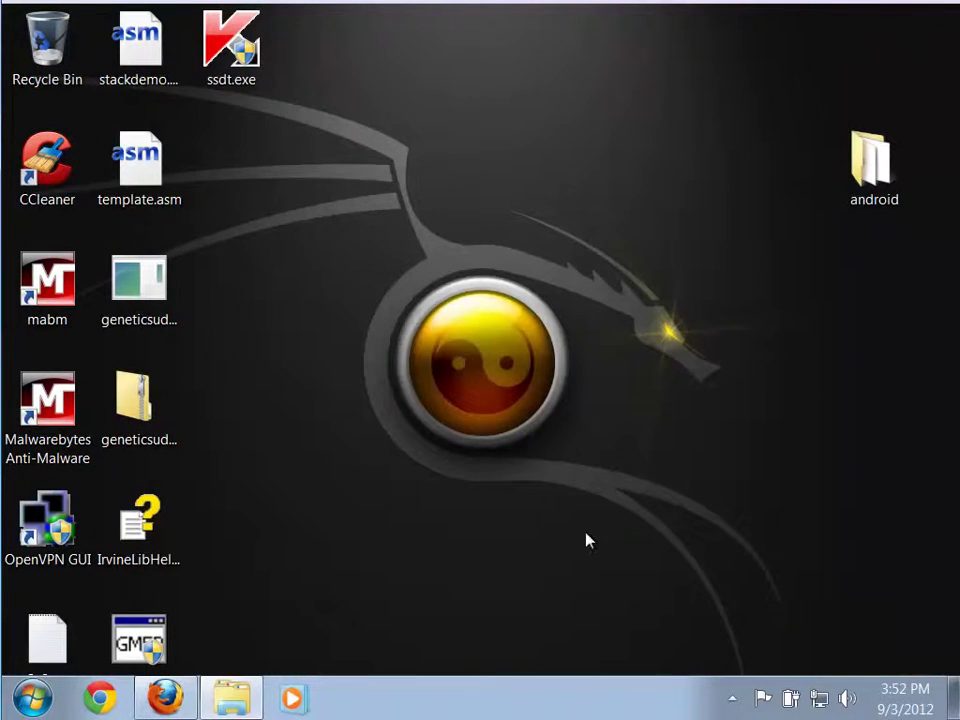
click(205, 700)
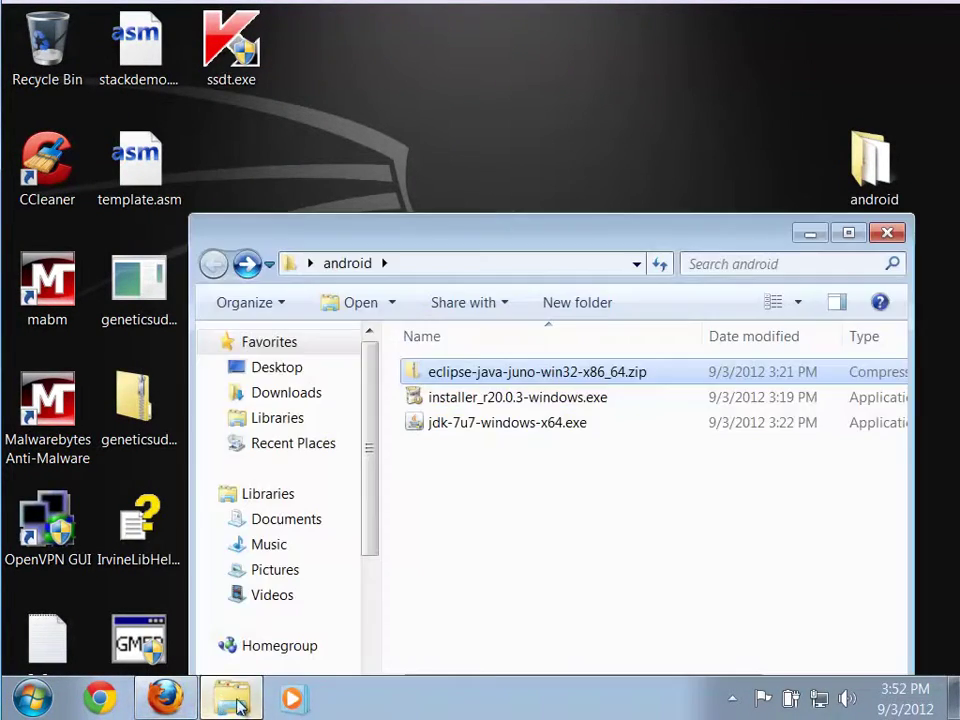
drag(380, 243, 332, 62)
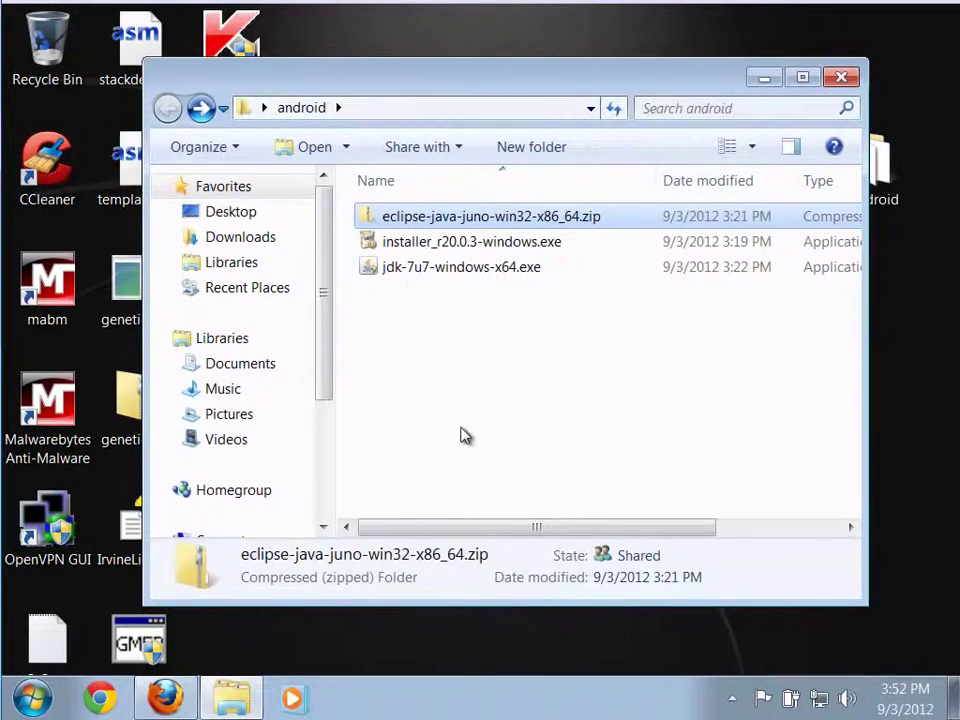
click(461, 437)
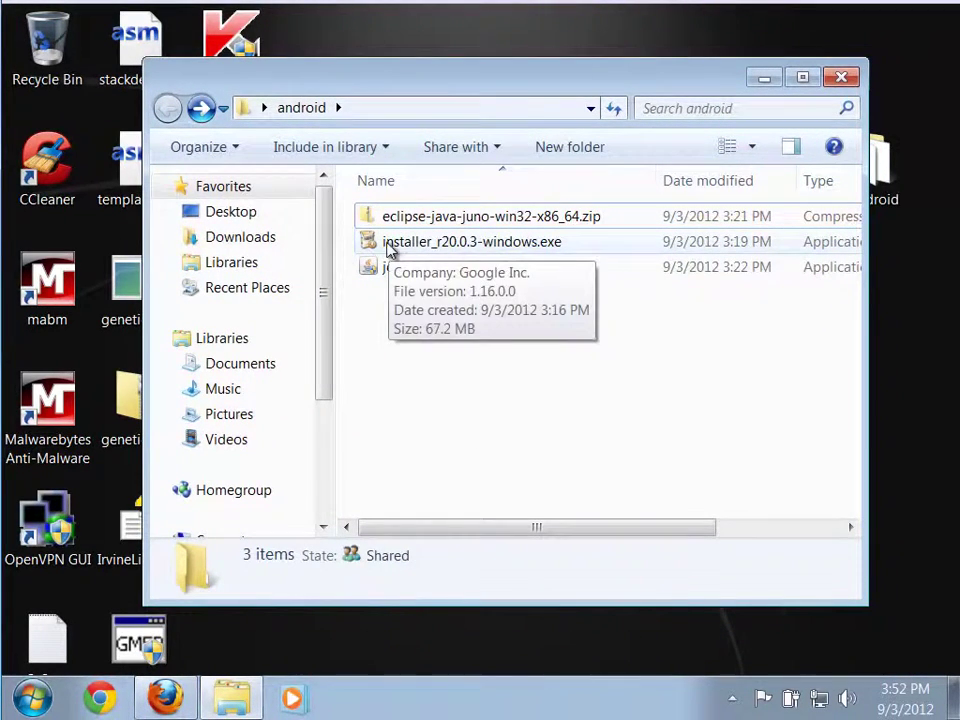
double_click(366, 257)
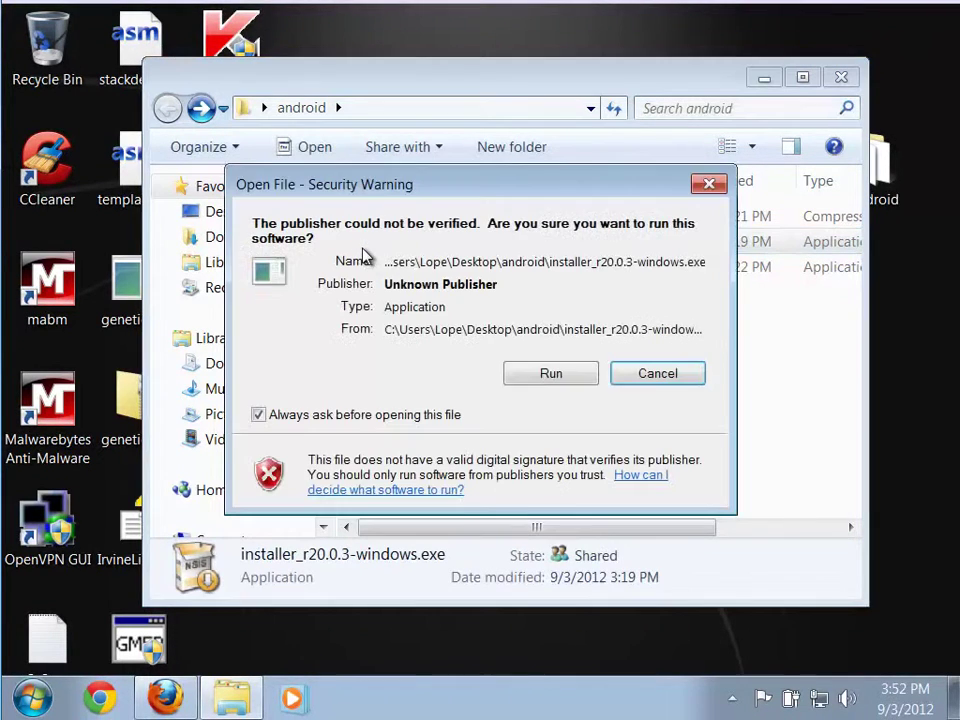
click(526, 377)
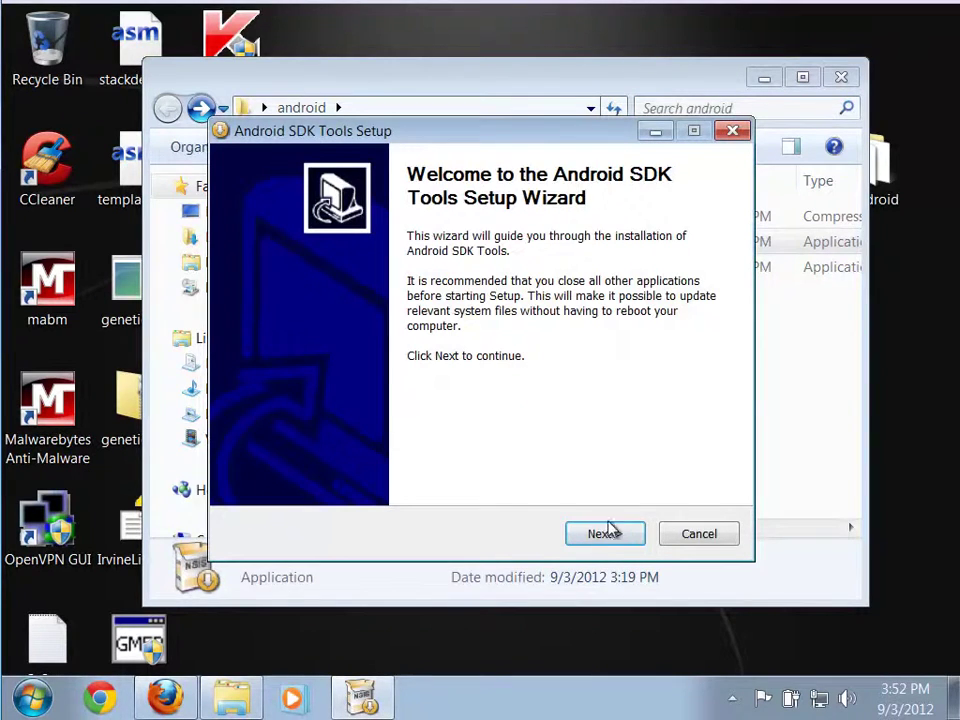
Install Android SDK Tools in the default AppData\Local\Android\android-sdk folder with the default Start Menu folder, and finish with Start SDK Manager enabled.
click(609, 534)
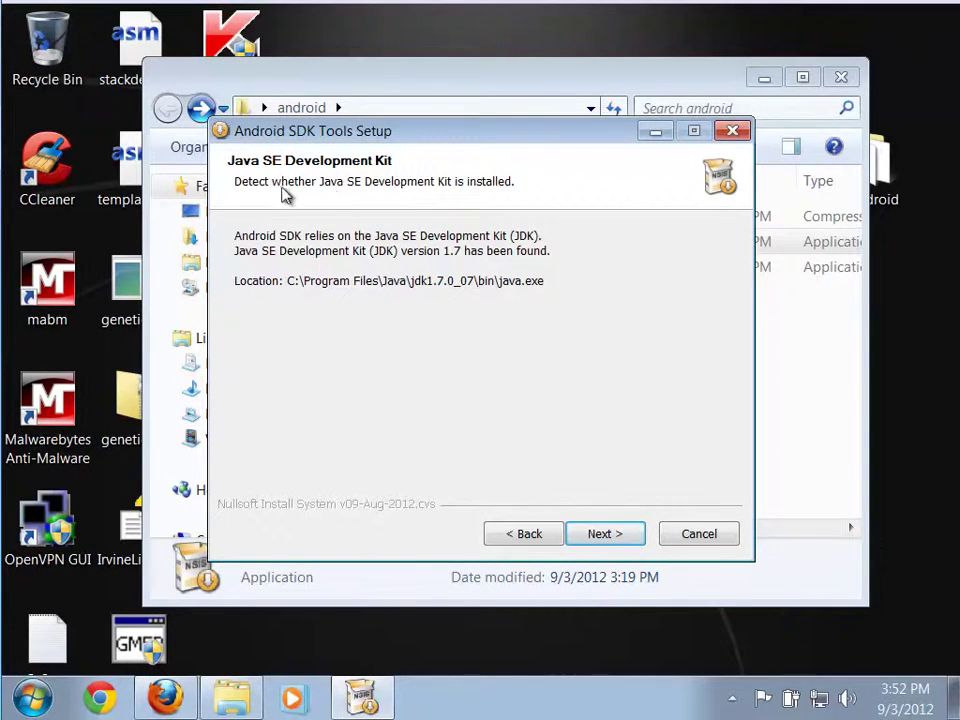
click(604, 534)
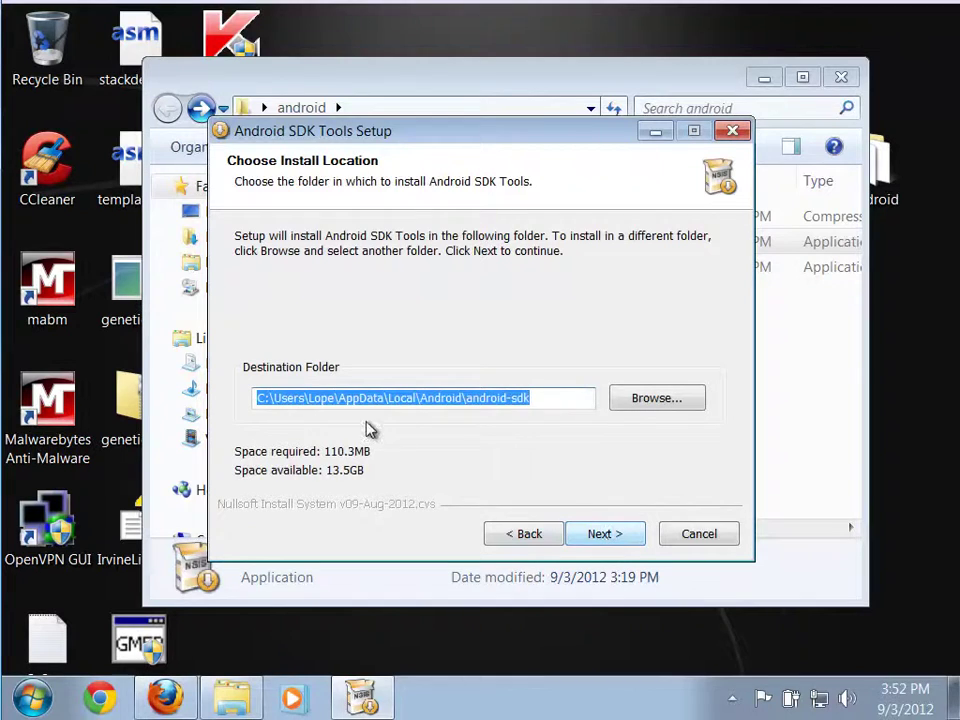
drag(484, 141, 516, 92)
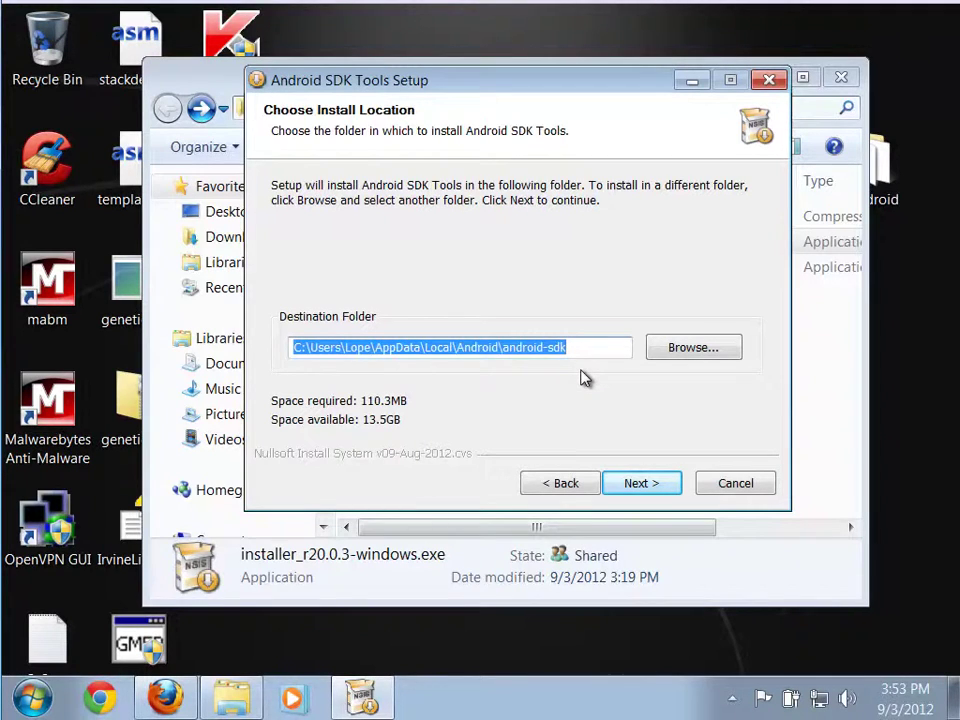
click(641, 484)
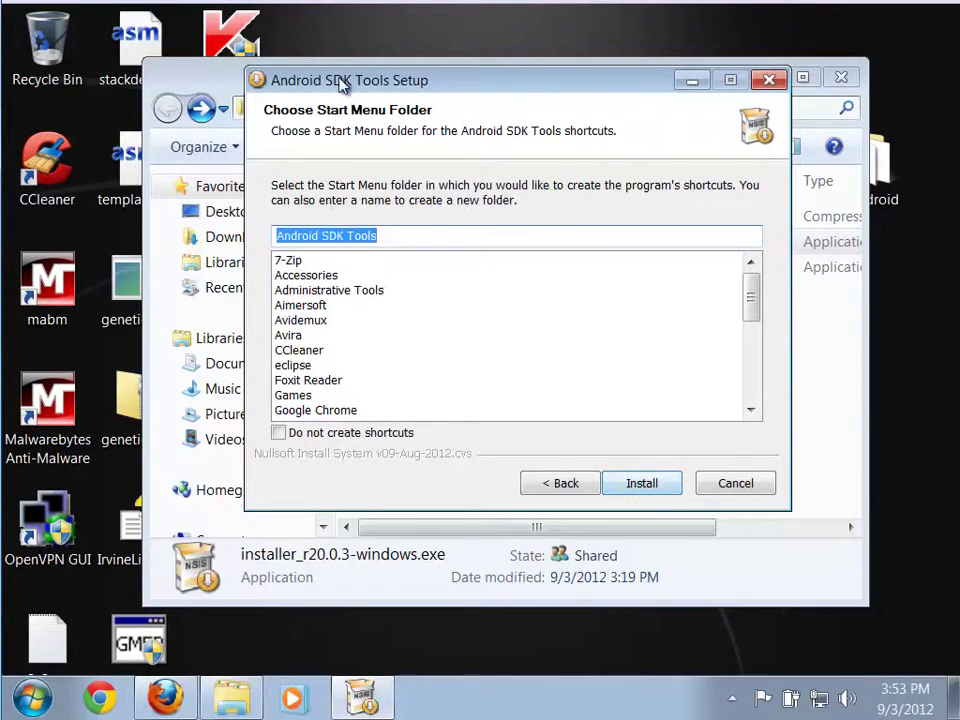
click(642, 484)
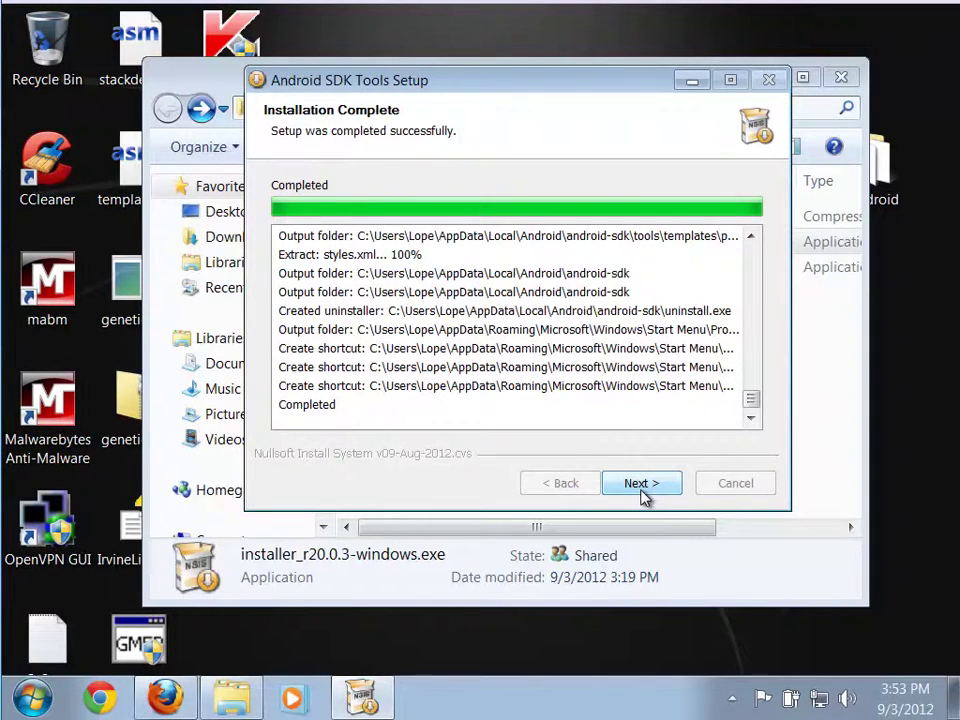
click(641, 484)
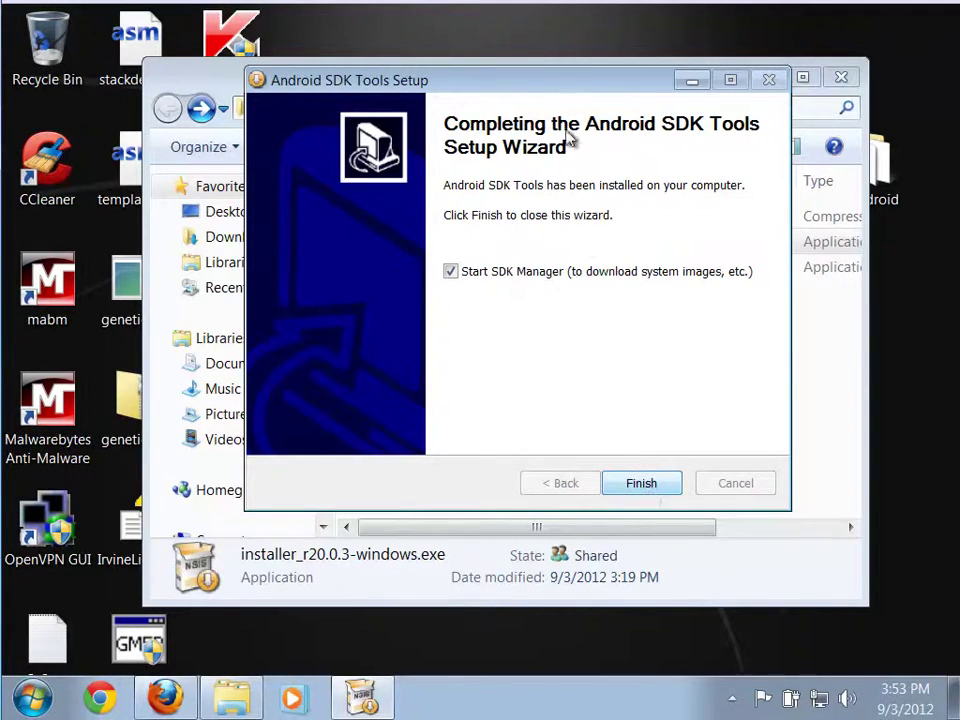
click(641, 485)
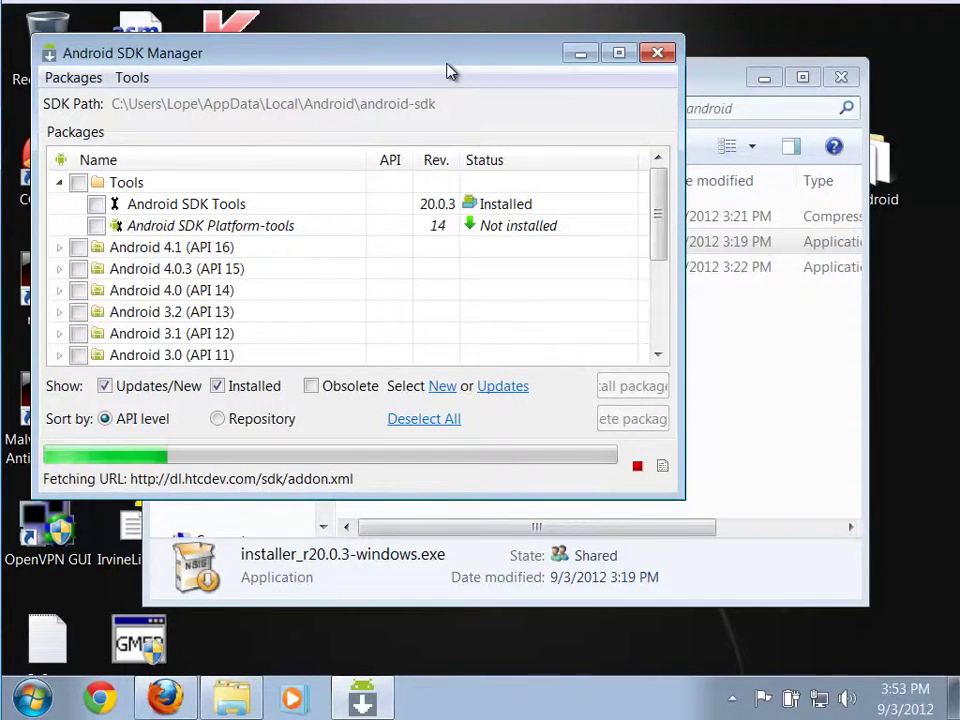
Review the SDK Manager's package selection, from Android 4.1 (API 16) to the Google USB Driver under Extras, in an enlarged window.
drag(447, 71, 597, 68)
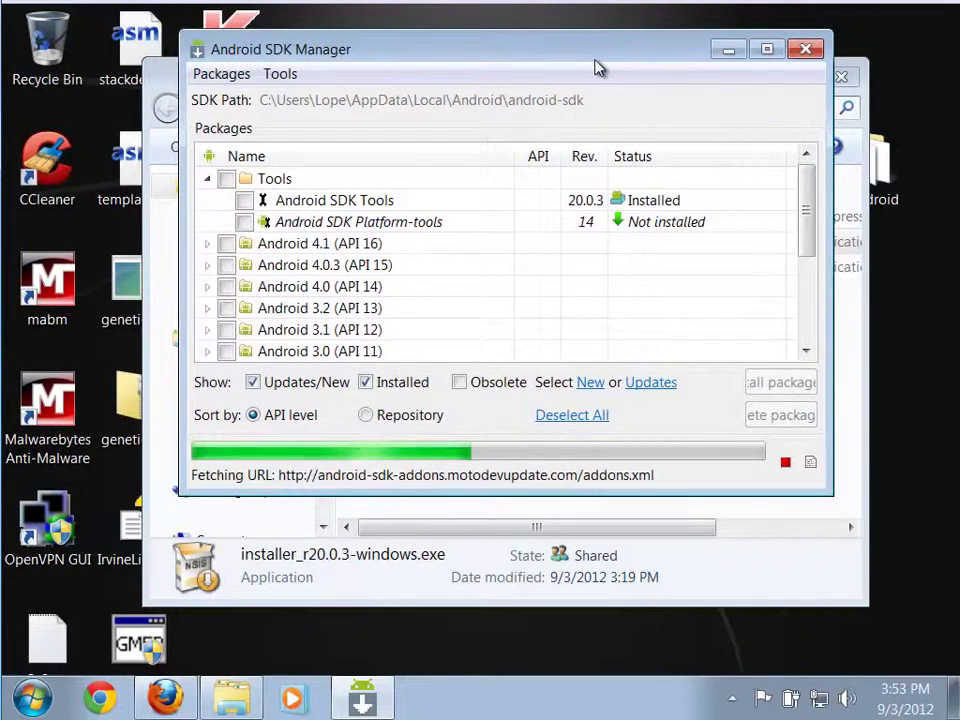
drag(493, 52, 527, 57)
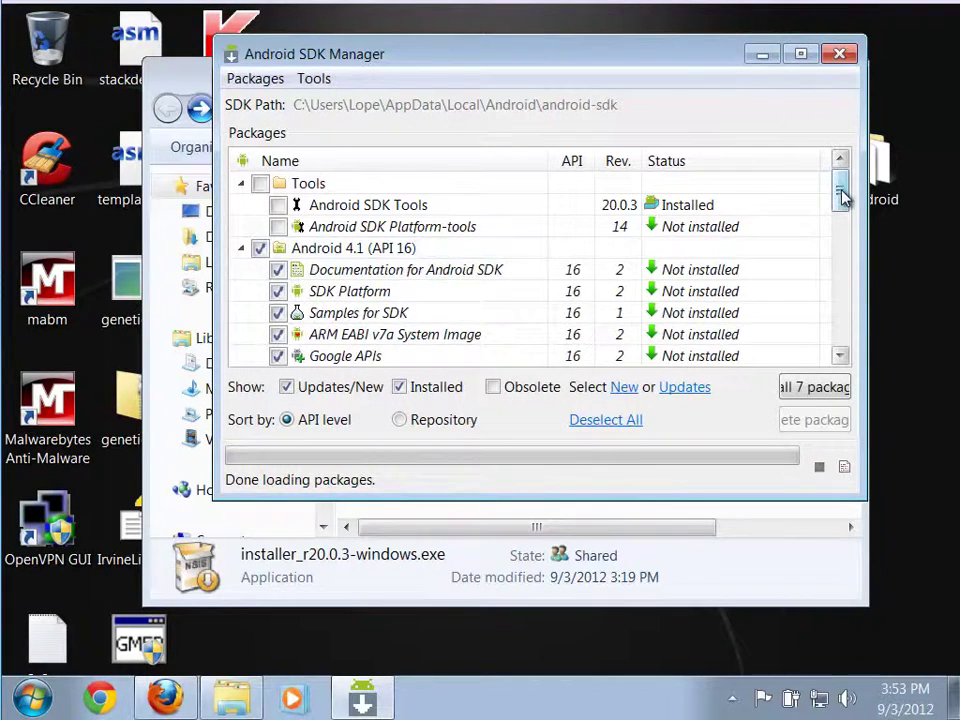
drag(842, 197, 733, 242)
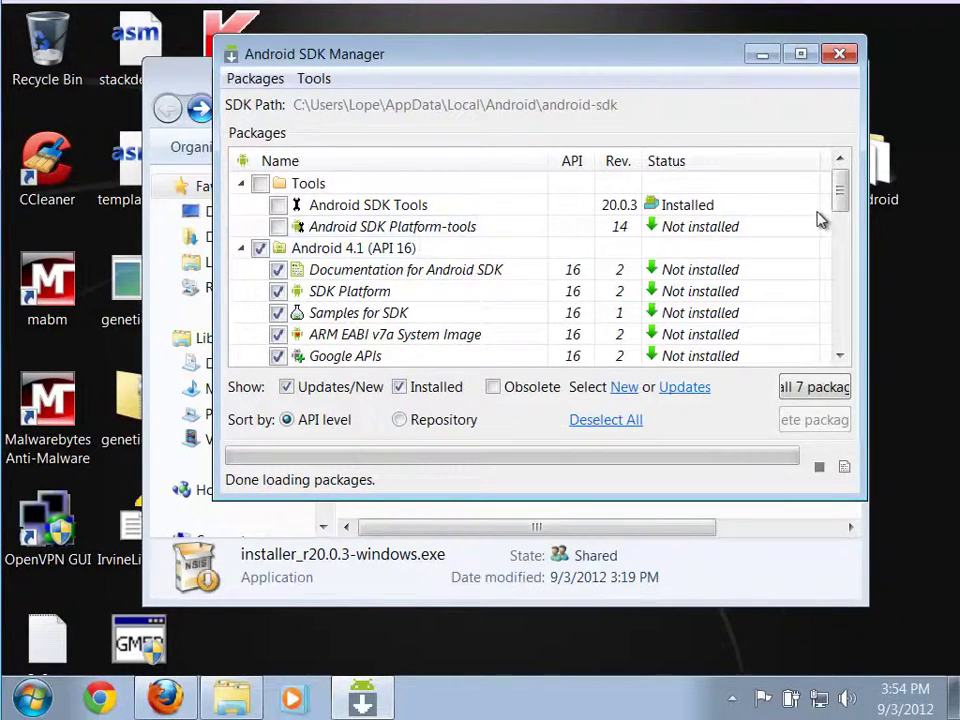
drag(840, 200, 842, 215)
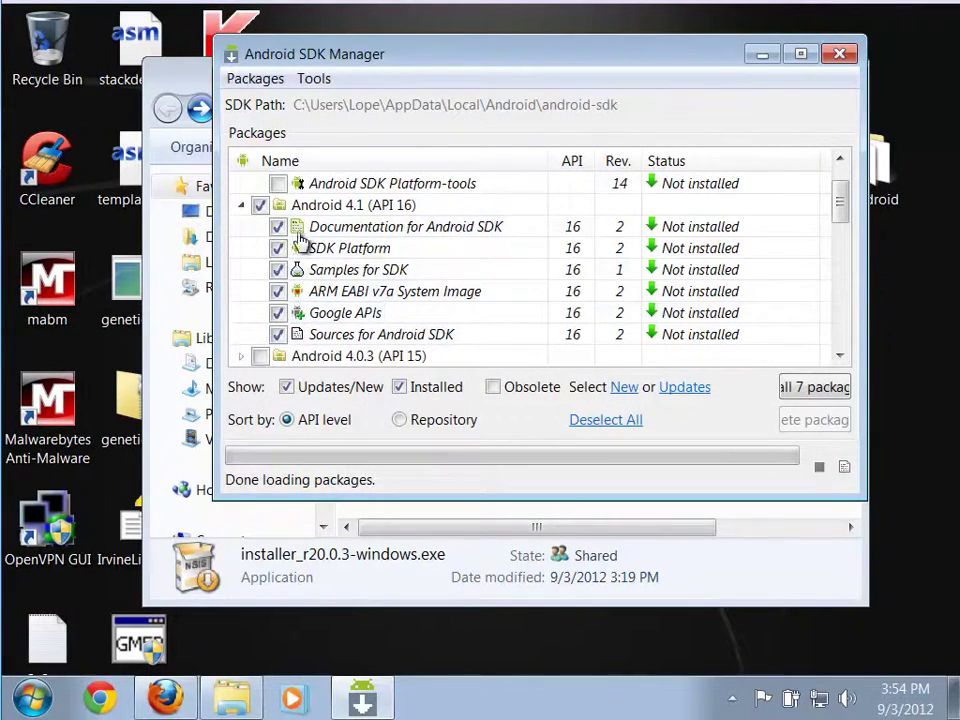
drag(842, 203, 844, 274)
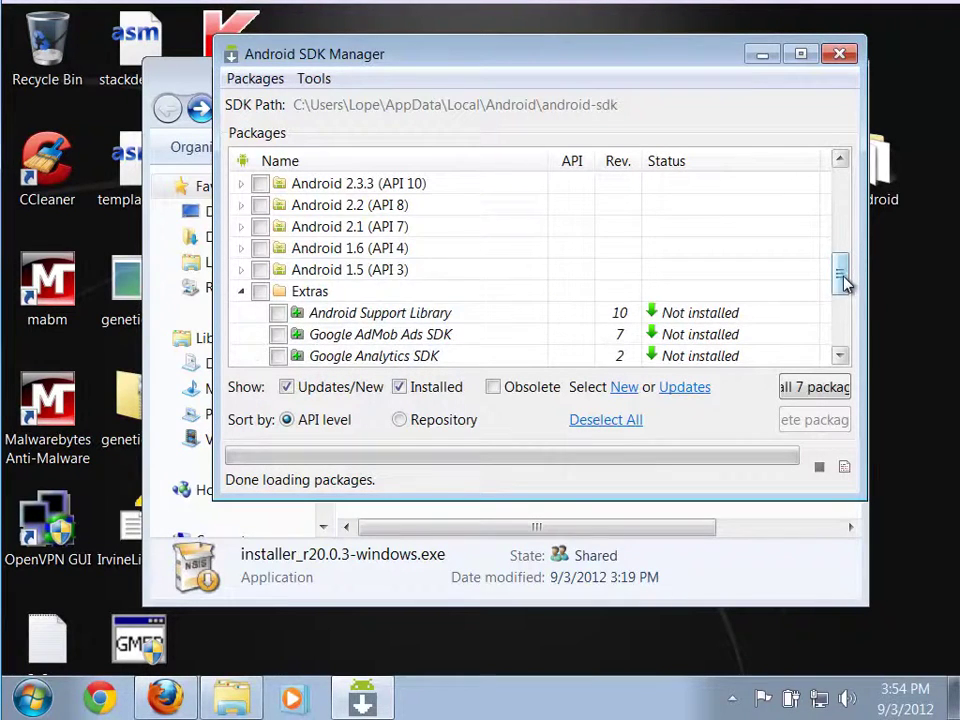
drag(844, 285, 842, 322)
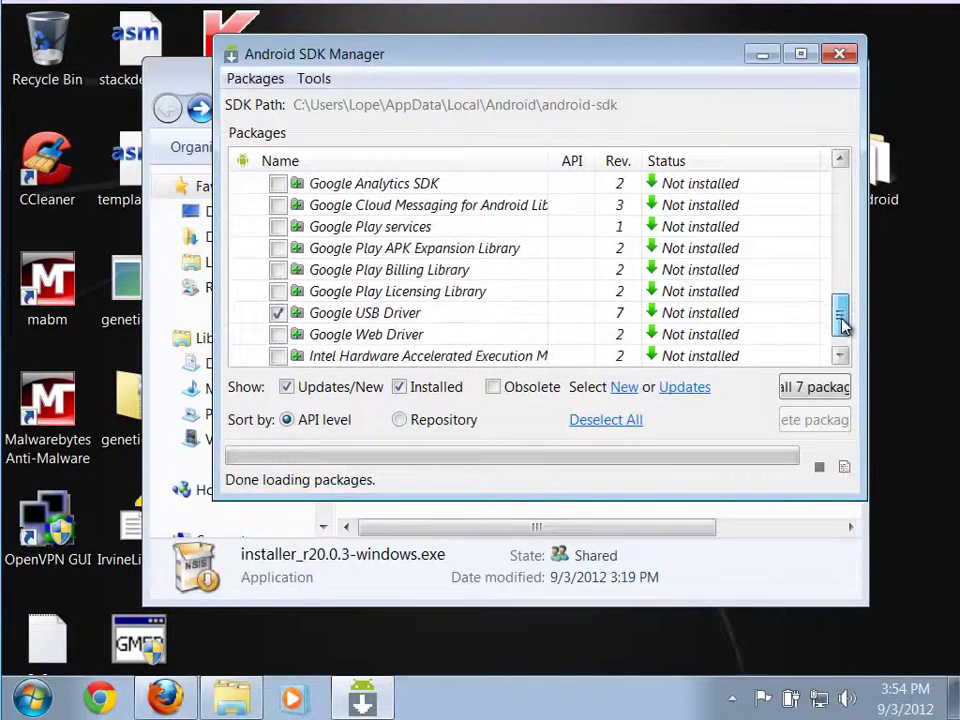
drag(865, 498, 926, 592)
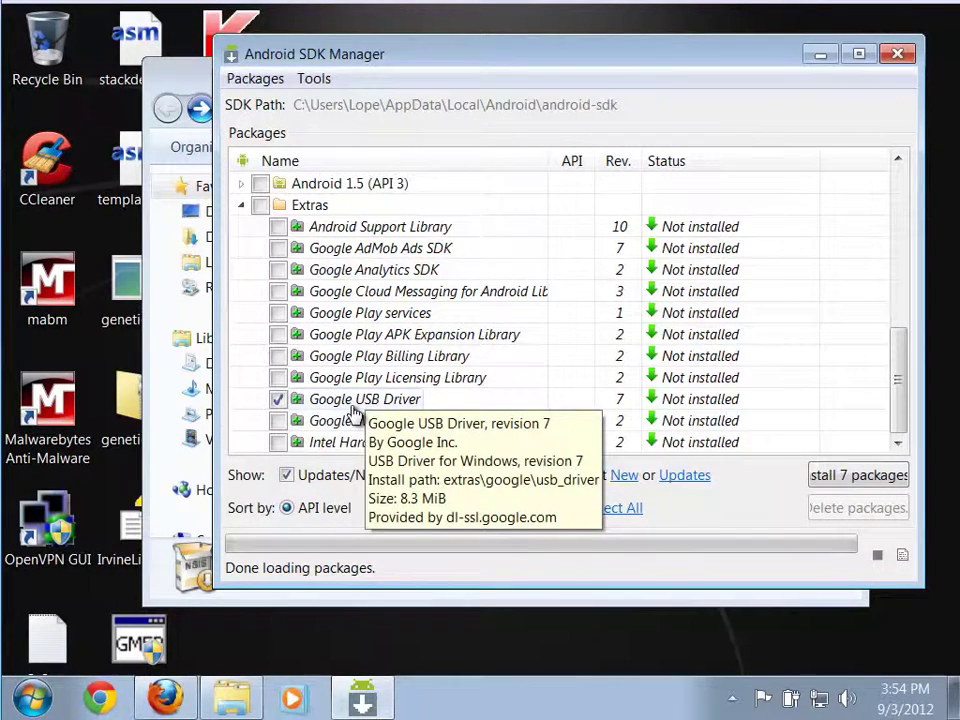
drag(392, 60, 225, 60)
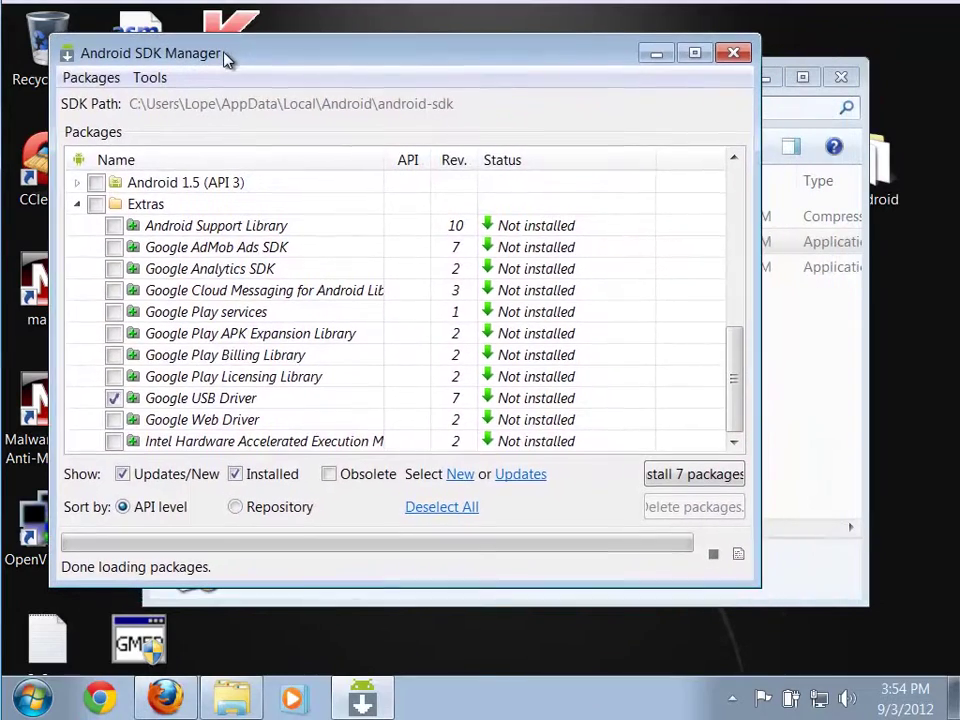
drag(761, 553, 890, 553)
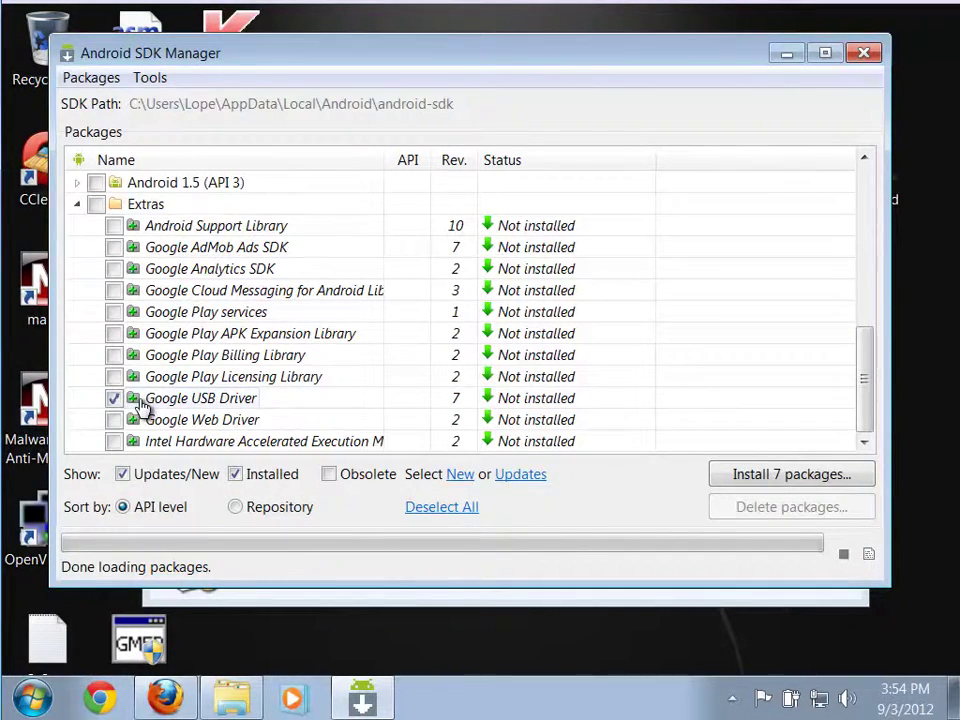
mouse_move(140, 405)
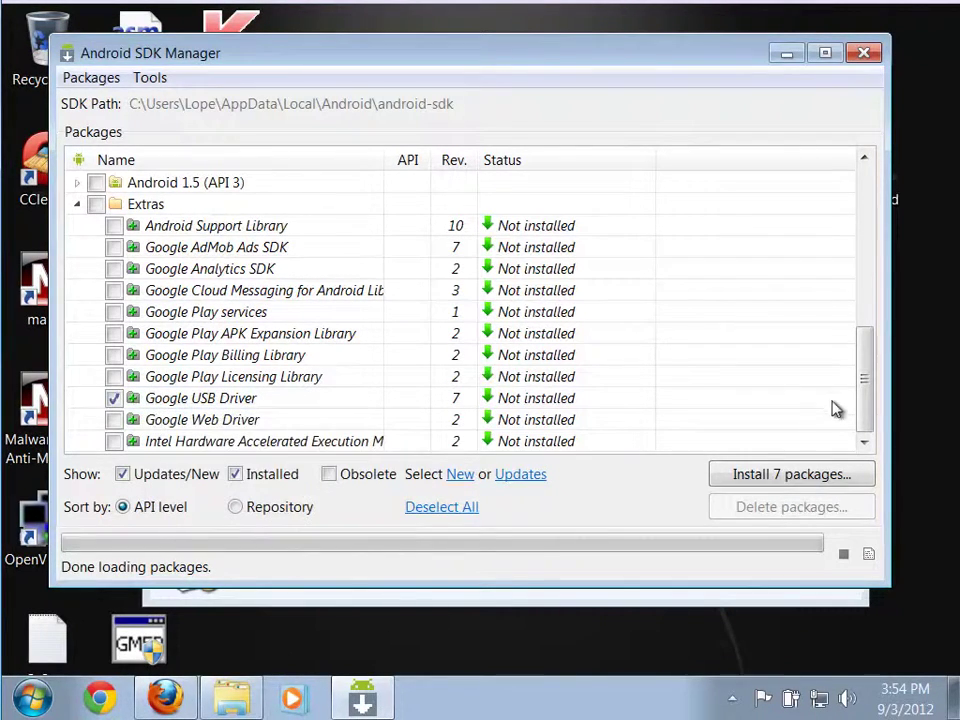
Select the Android 4.1 (API 16), Android 3.2 (API 13) and Android 2.3.3 (API 10) packages, keeping Google USB Driver under Extras selected.
drag(864, 418, 850, 304)
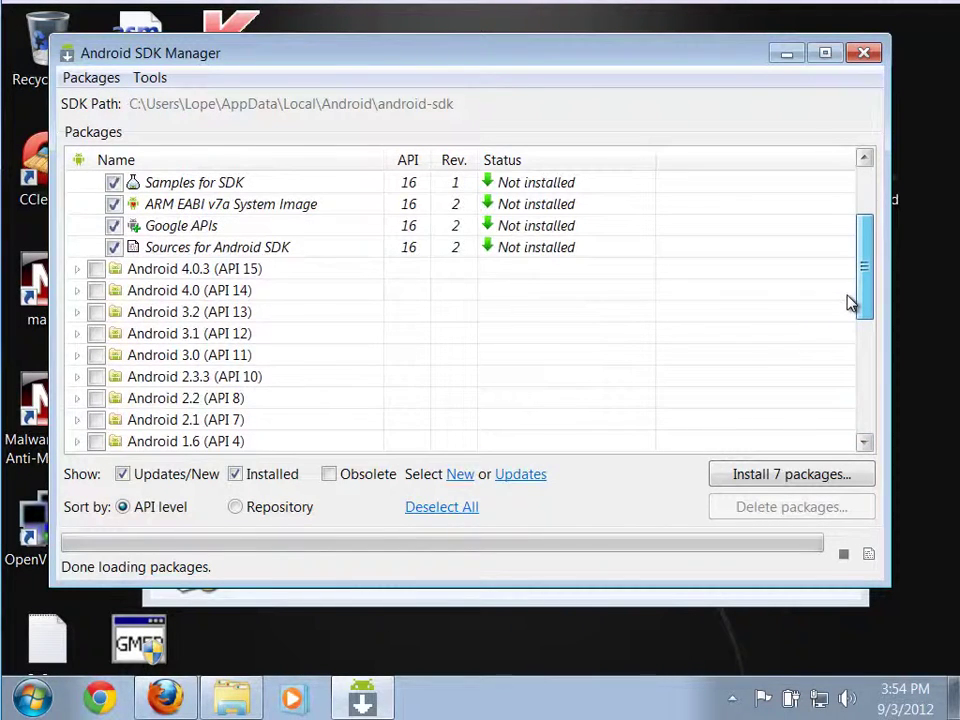
drag(850, 304, 853, 345)
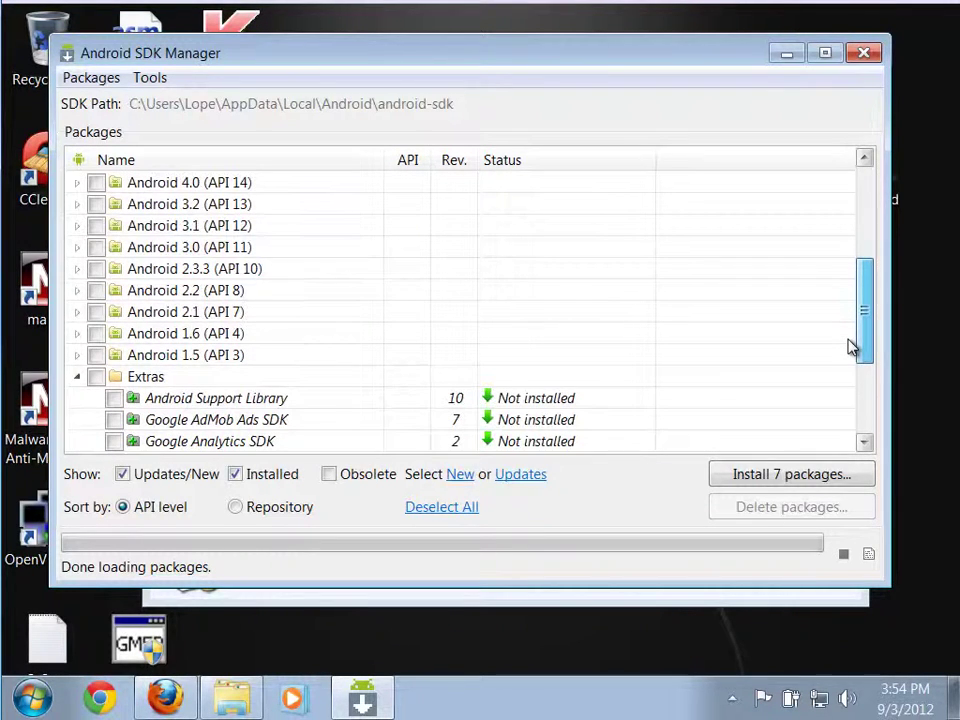
drag(848, 345, 845, 302)
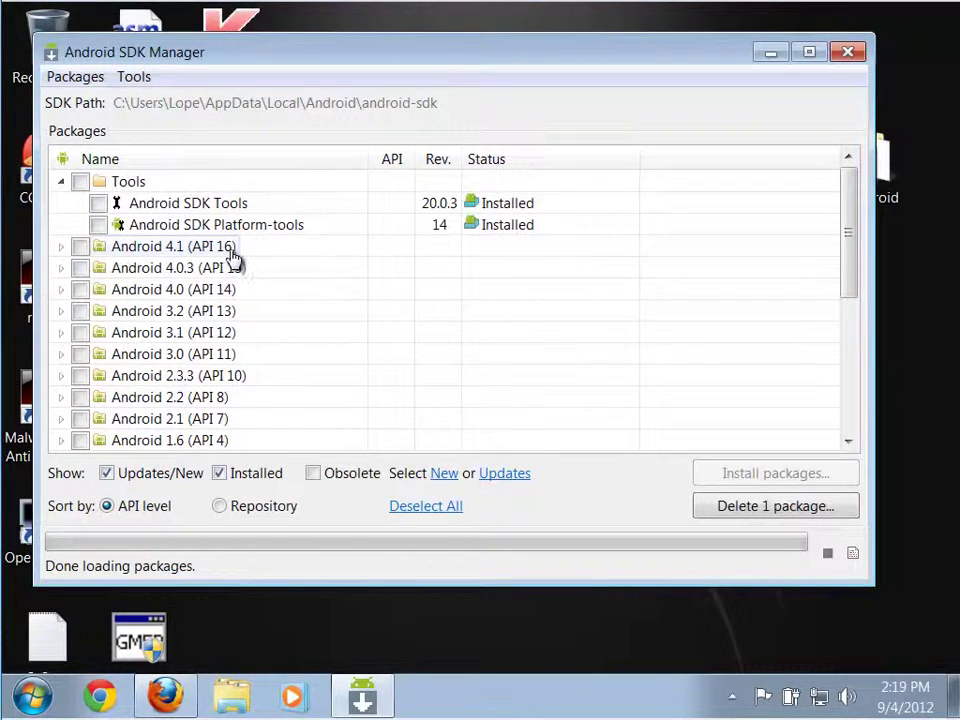
click(80, 247)
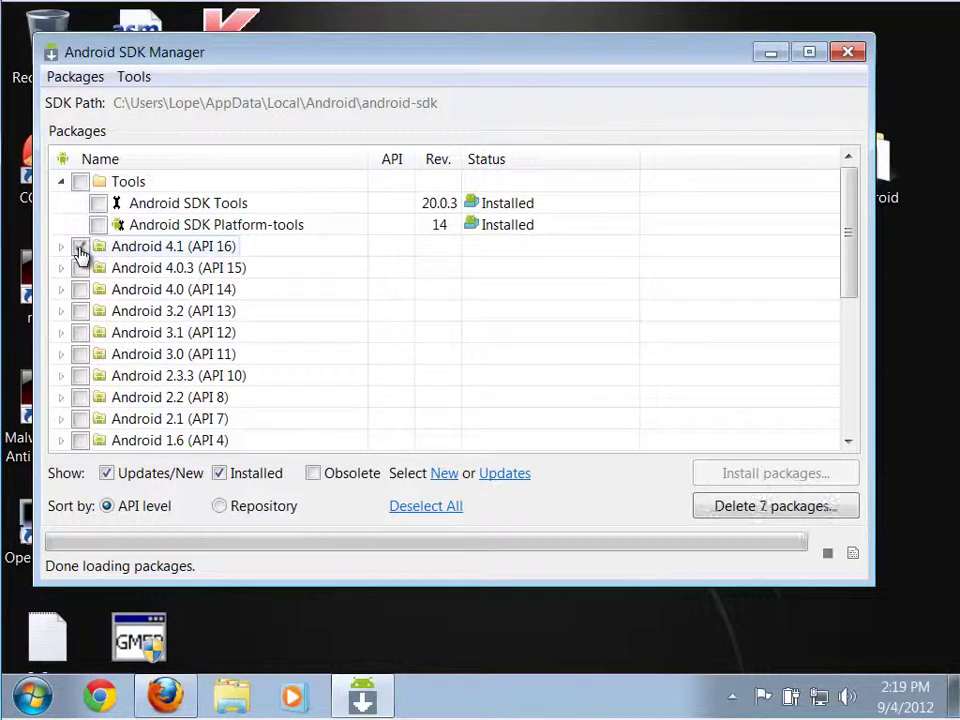
click(80, 312)
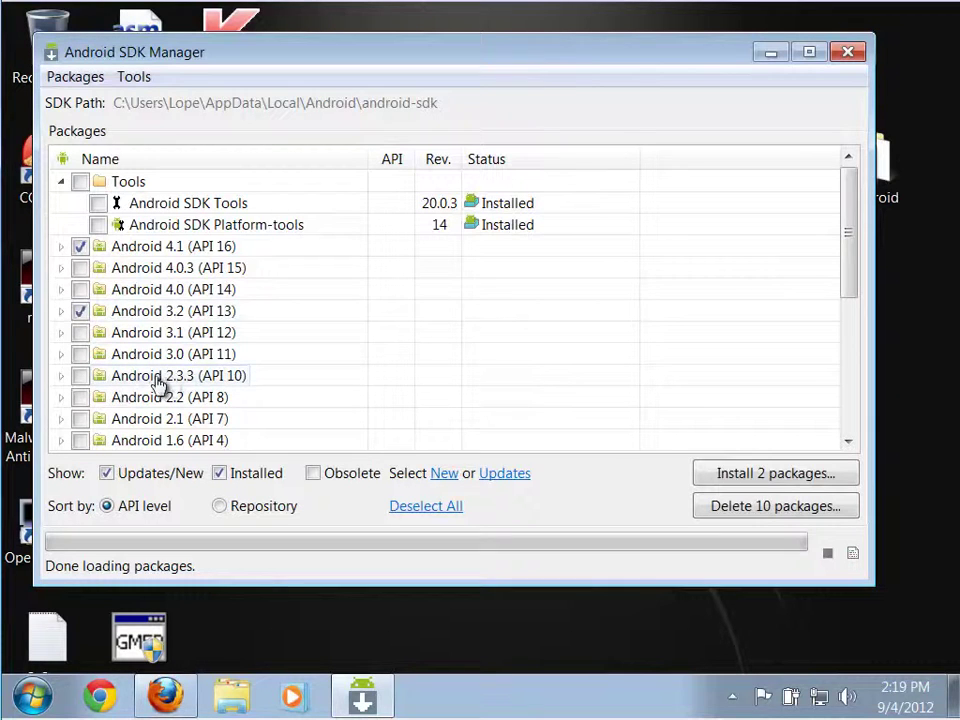
click(80, 376)
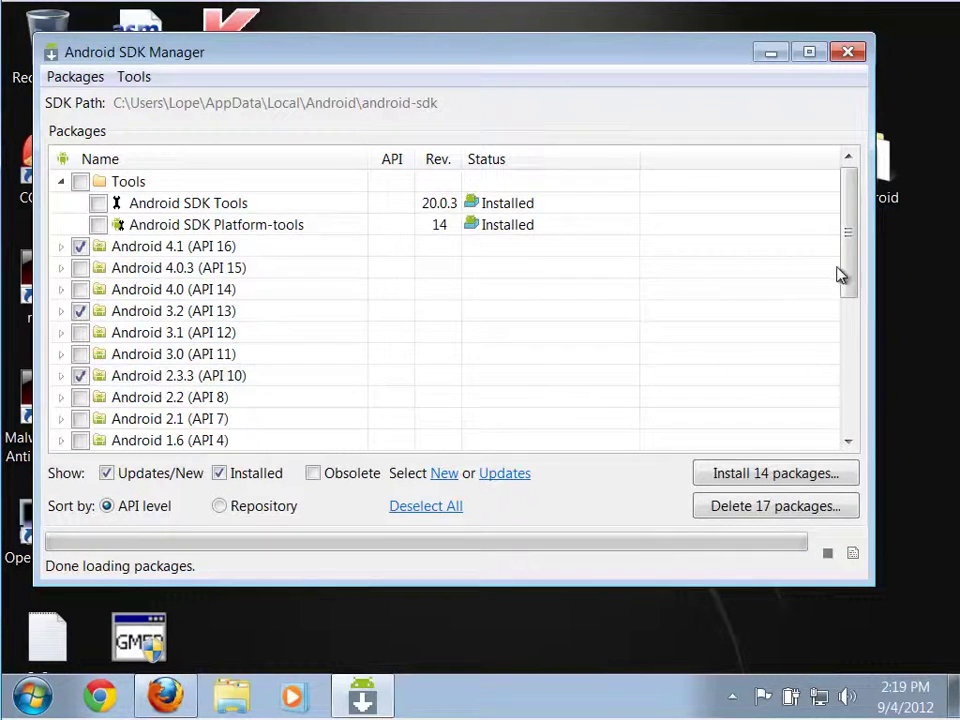
drag(840, 276, 840, 425)
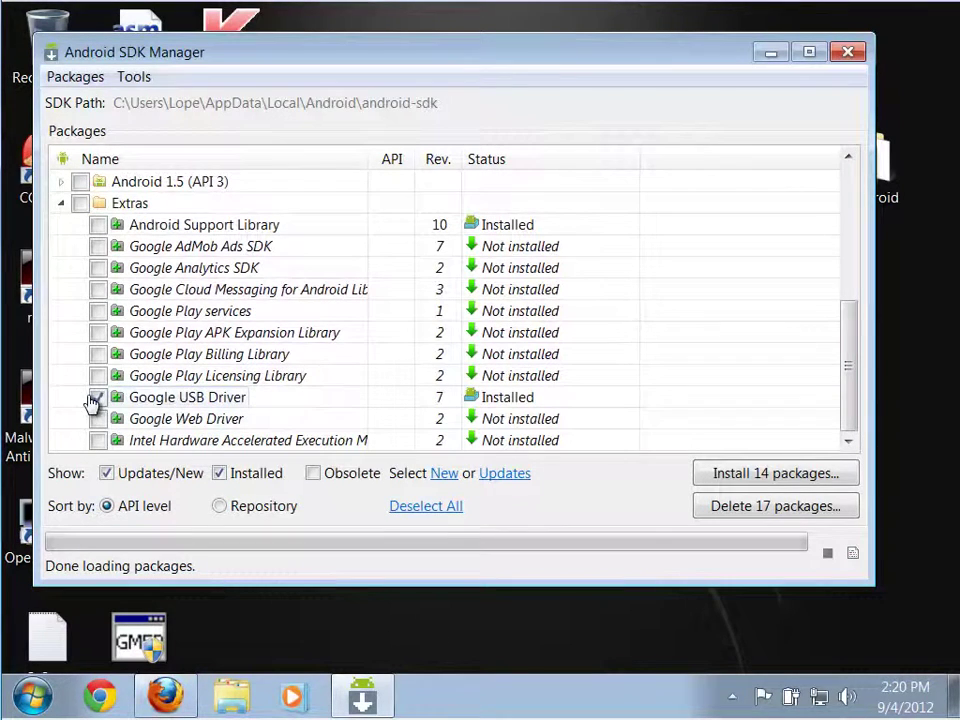
drag(849, 381, 866, 170)
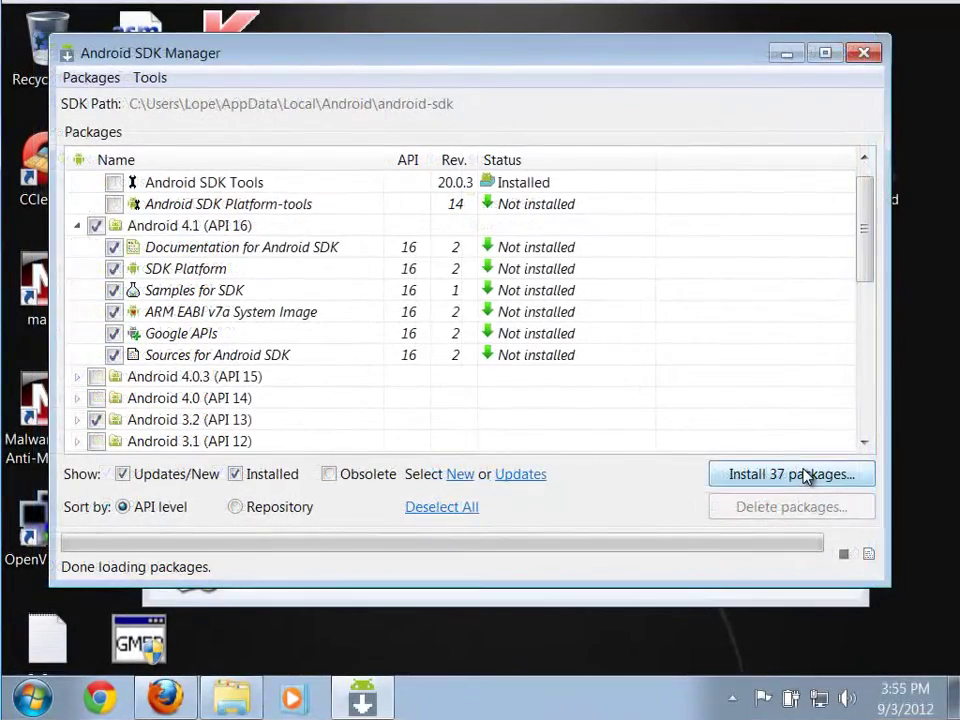
Install the selected SDK packages with all licenses accepted, and dismiss the MOTODEV site authentication without logging in.
click(805, 476)
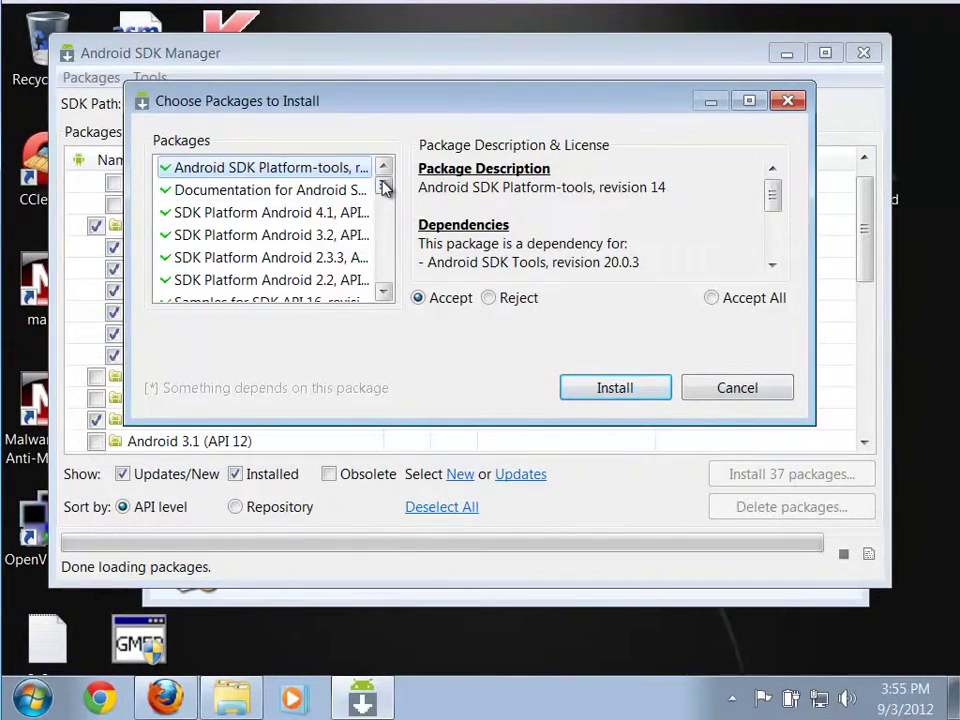
drag(385, 188, 388, 154)
click(711, 299)
click(642, 391)
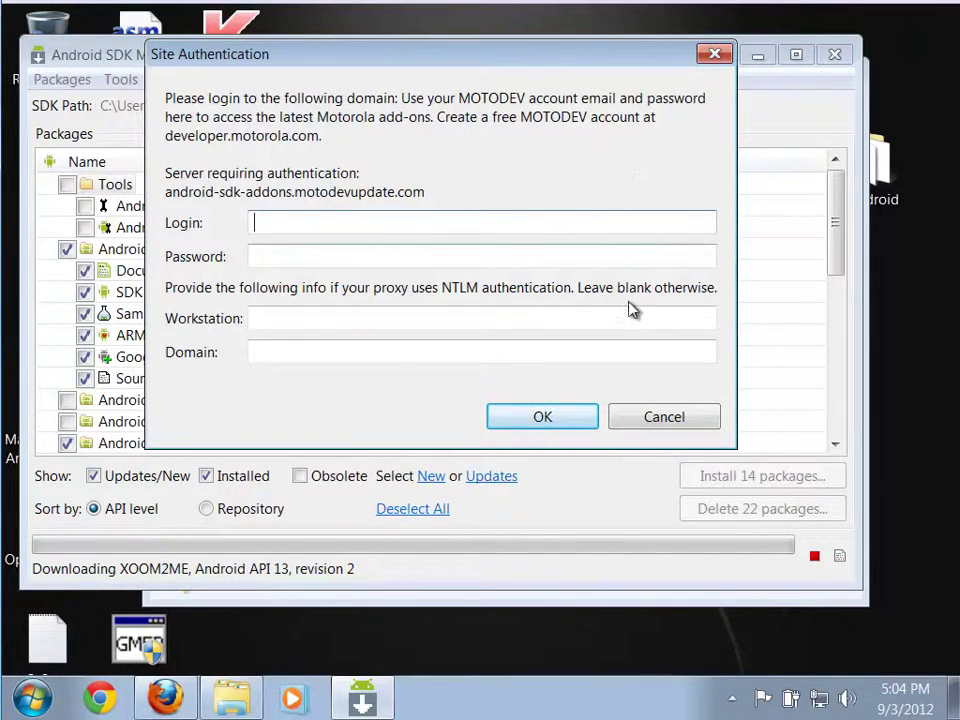
click(664, 417)
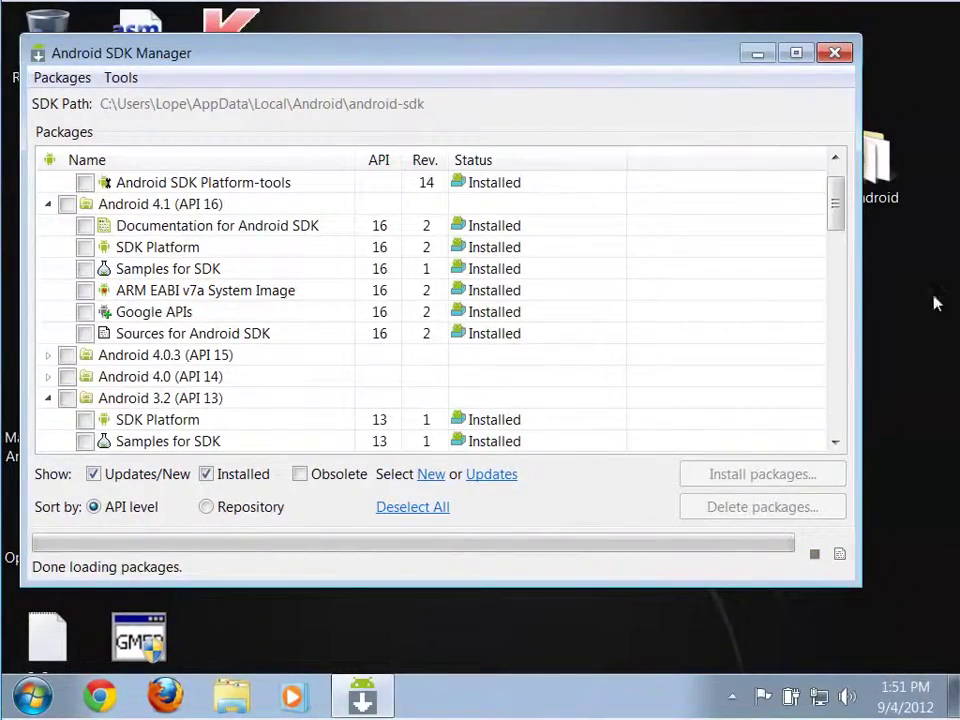
Close the SDK Manager and launch AVD Manager from the Start menu's Android SDK Tools folder.
click(846, 53)
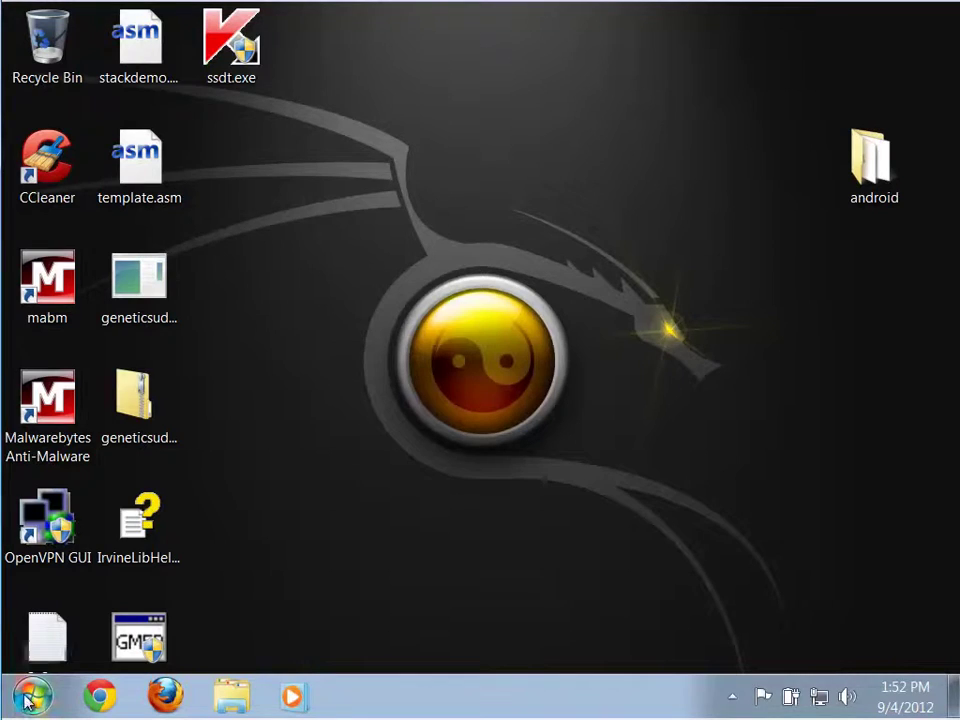
key(super)
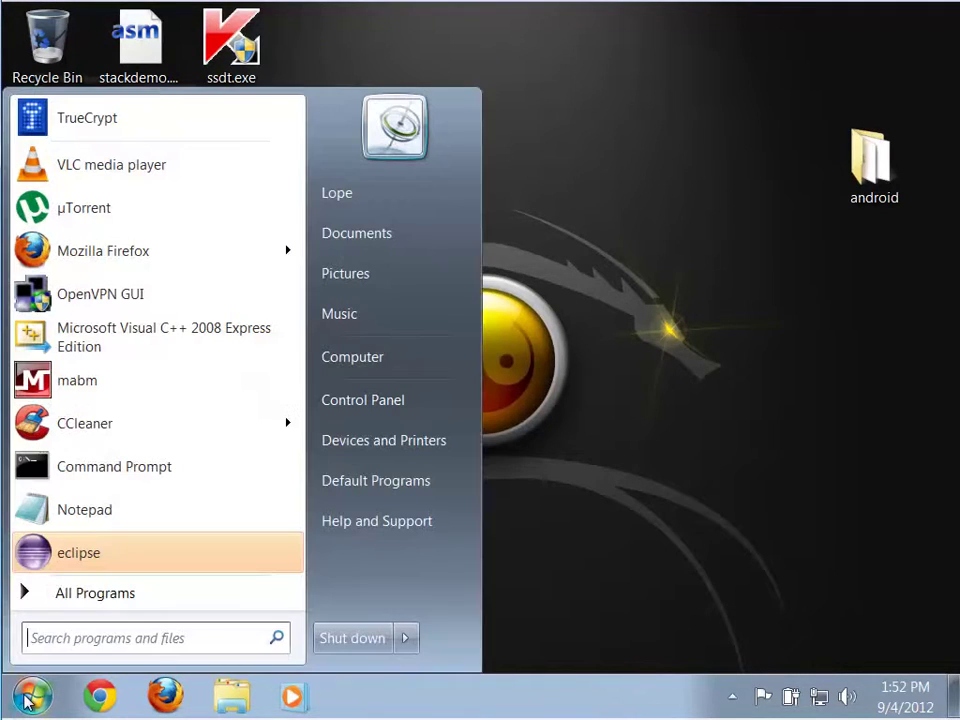
click(59, 596)
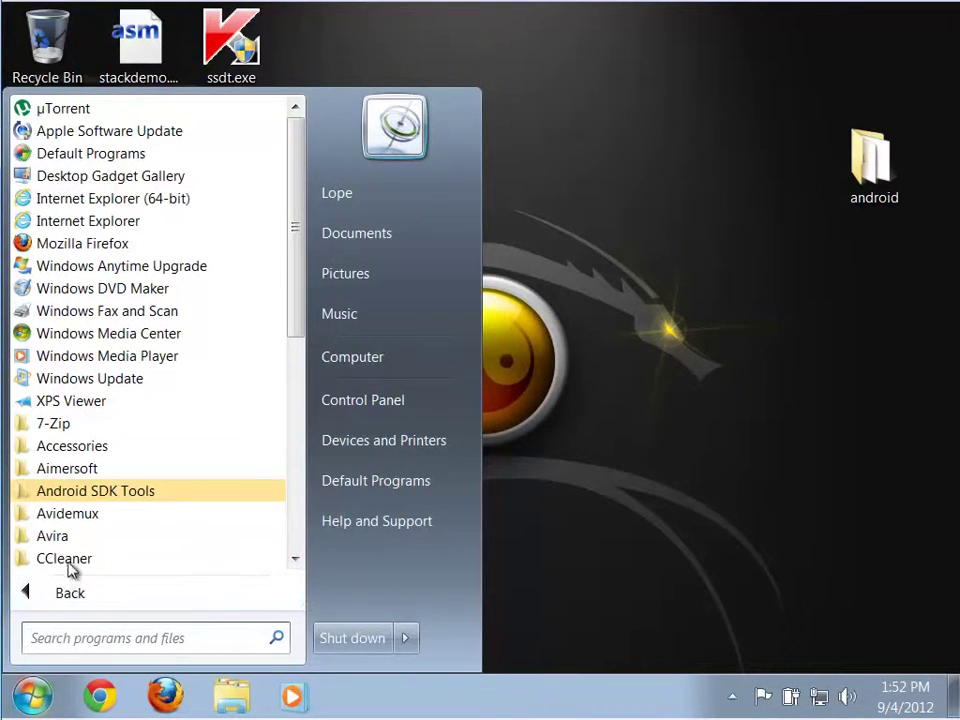
click(84, 497)
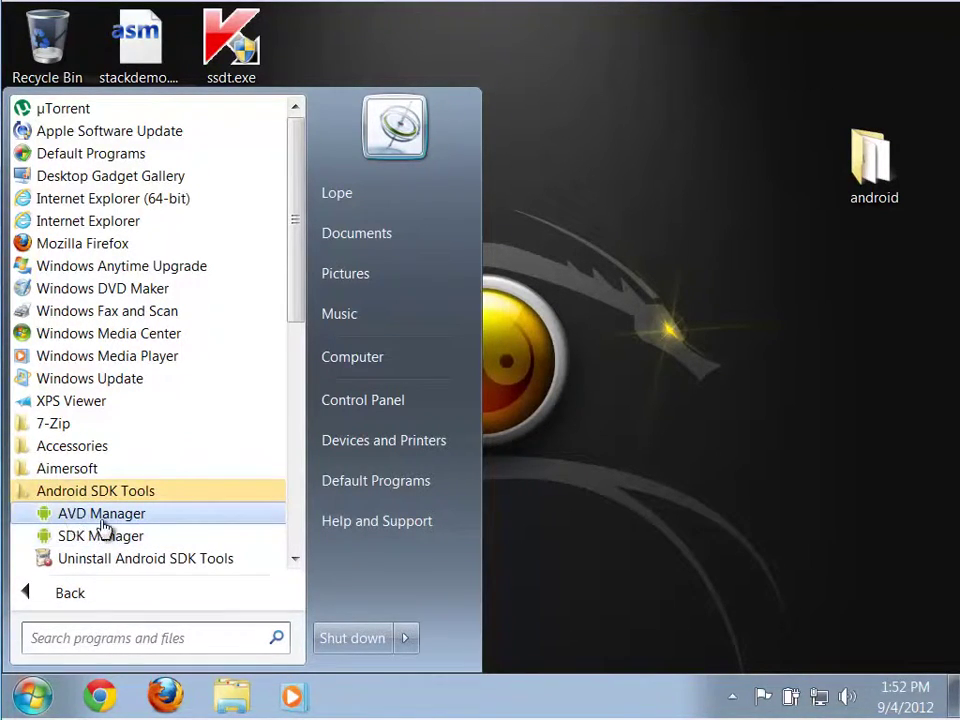
click(96, 524)
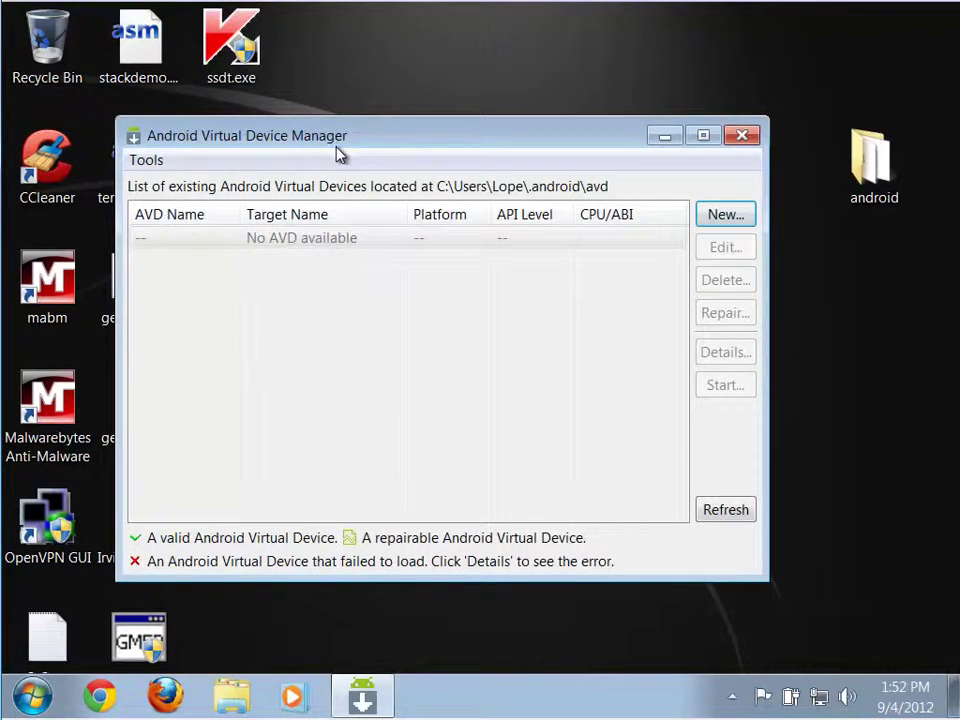
drag(334, 146, 365, 94)
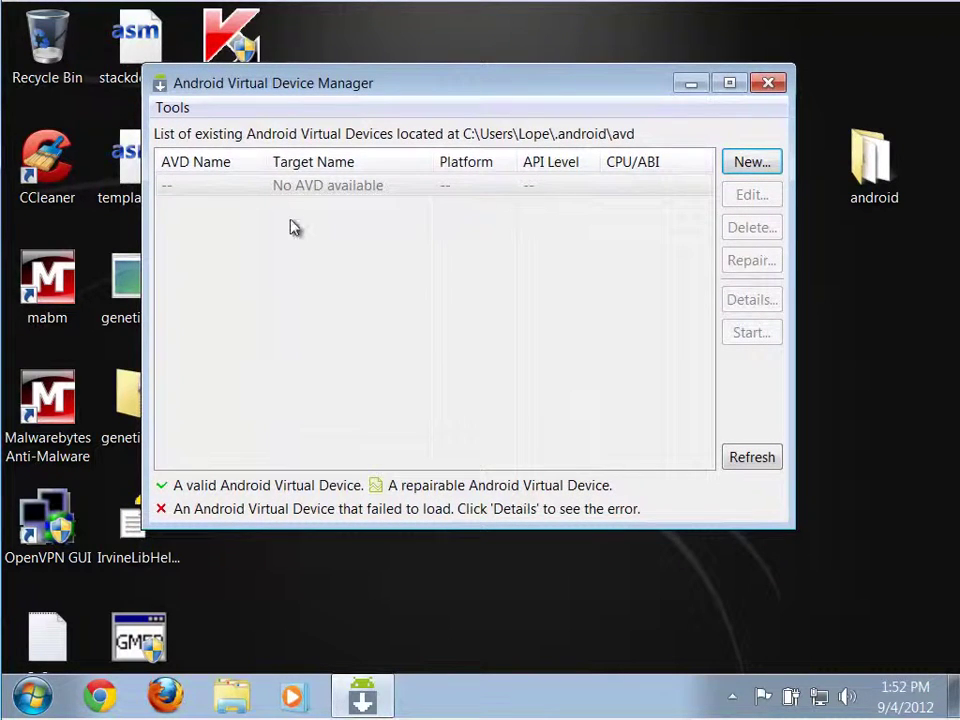
Start a new virtual device with target Android 4.1 - API Level 16 and name it Android_4.1.
click(752, 162)
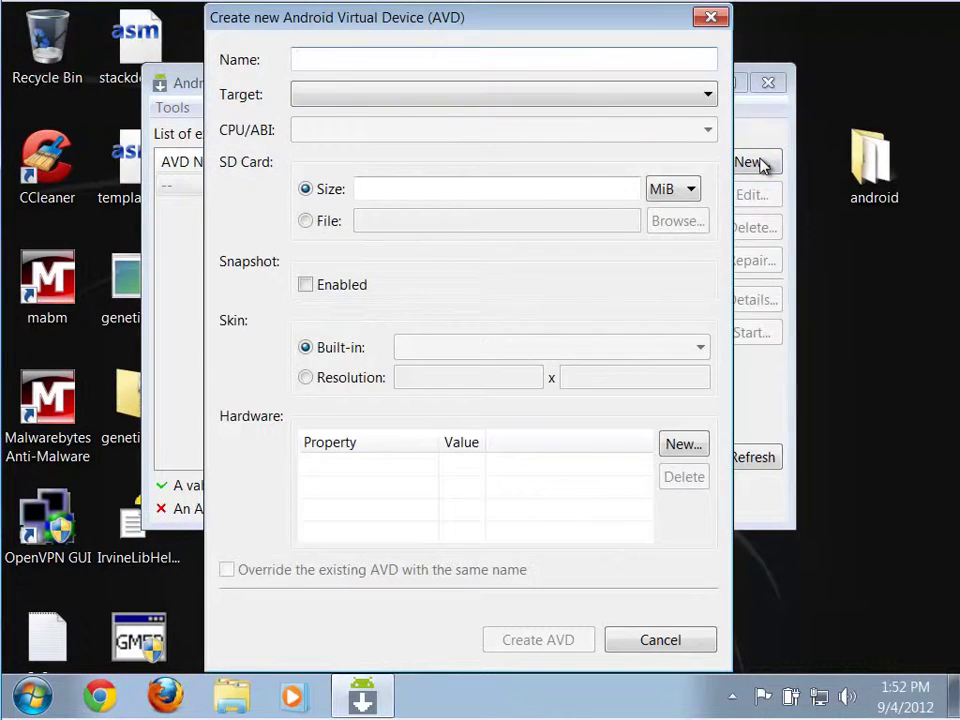
click(422, 96)
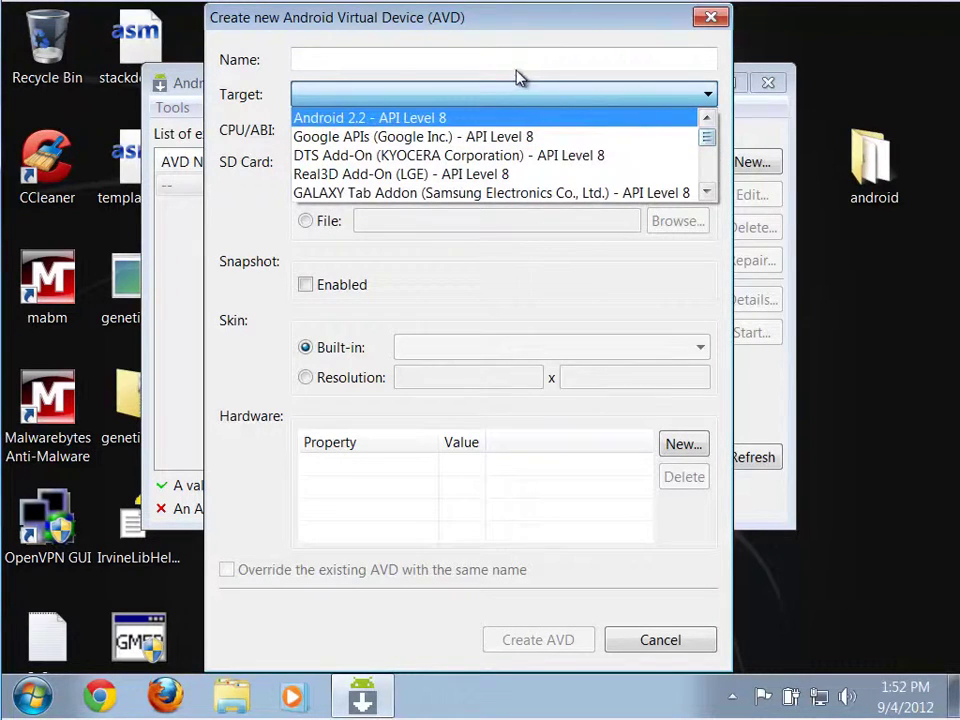
scroll(707, 144, down, 3)
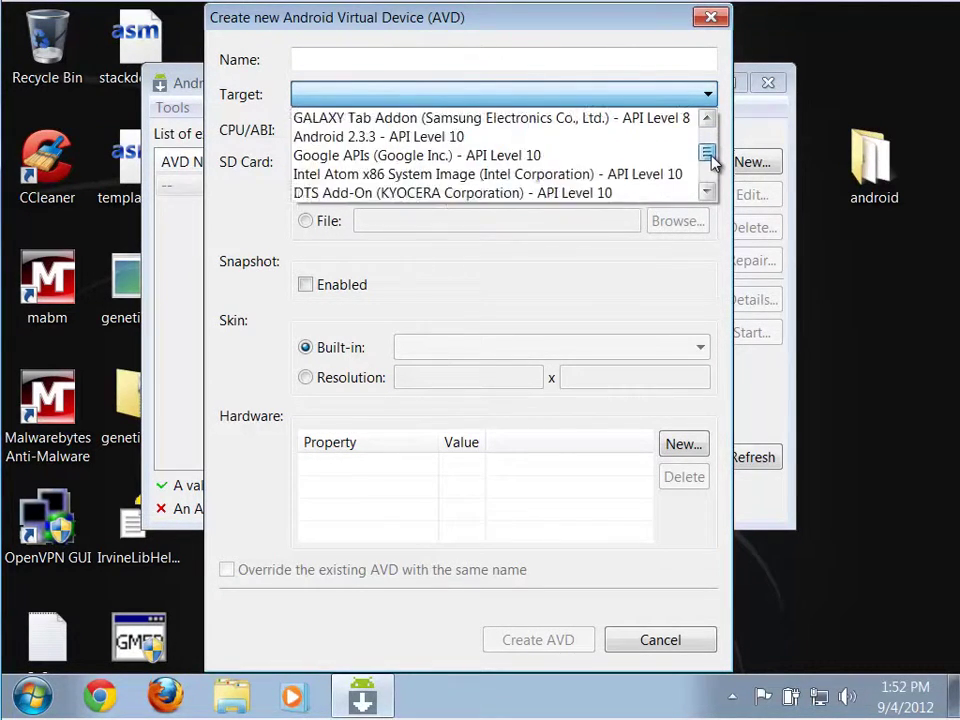
scroll(712, 180, down, 1)
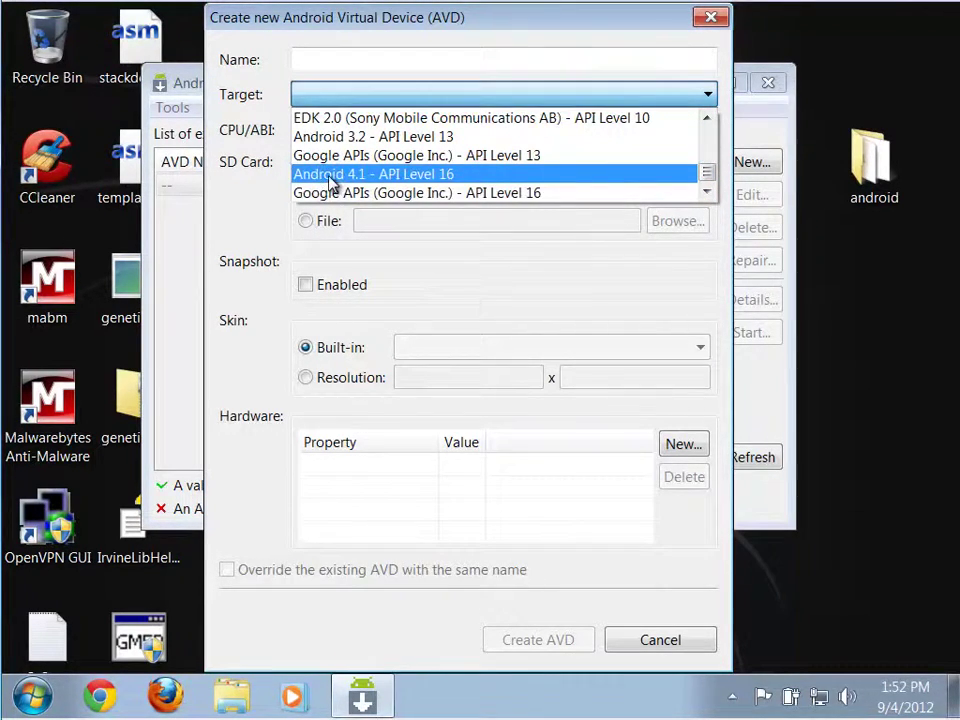
click(405, 178)
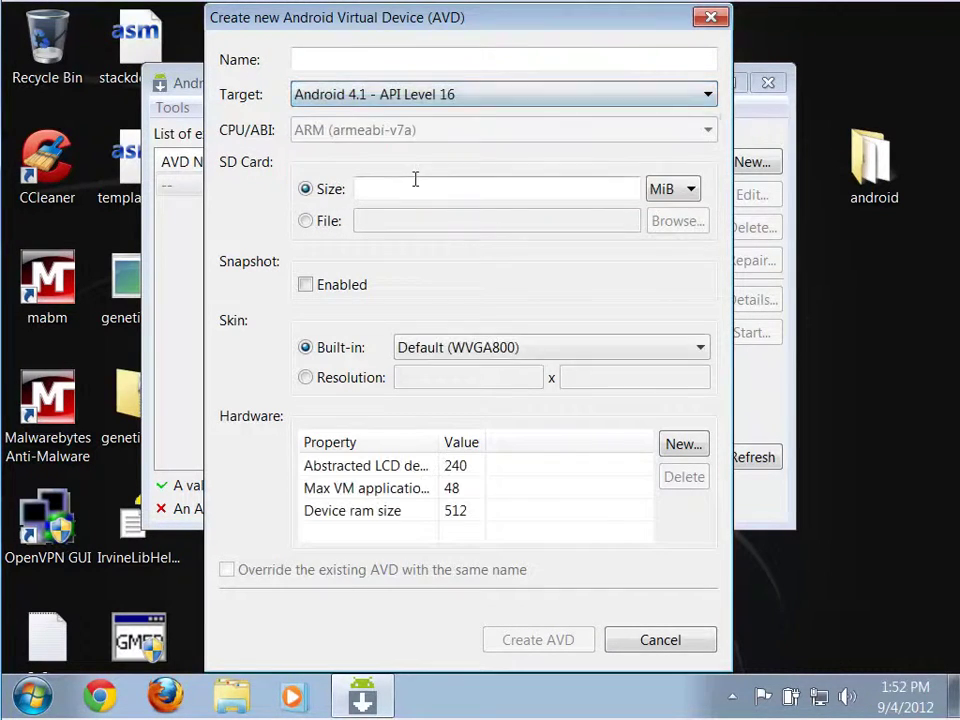
click(364, 62)
text(And)
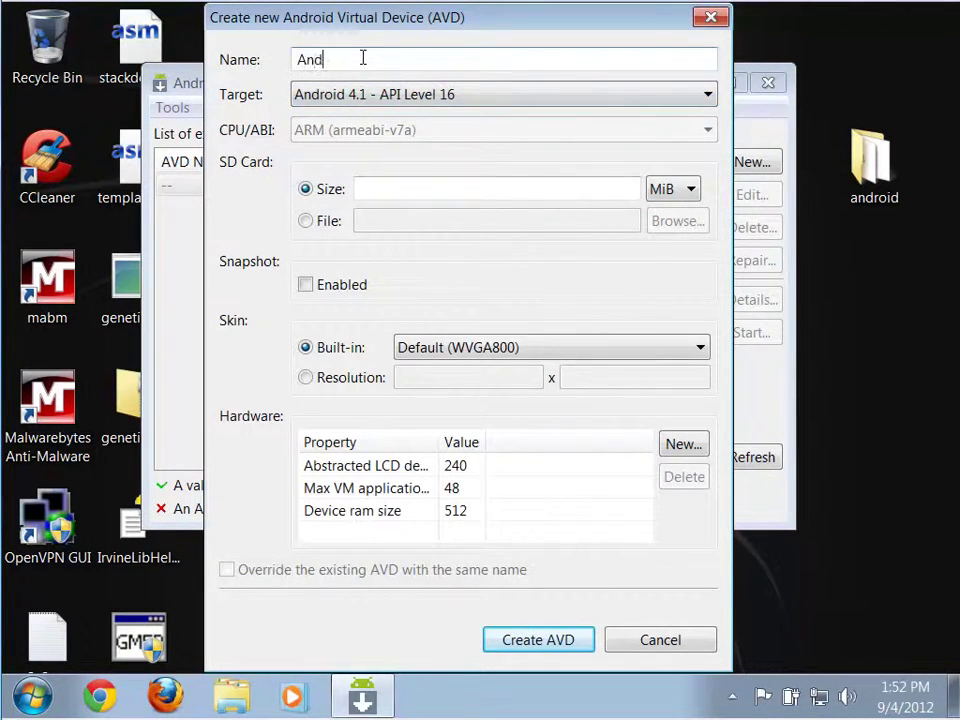
text(roid_4.1)
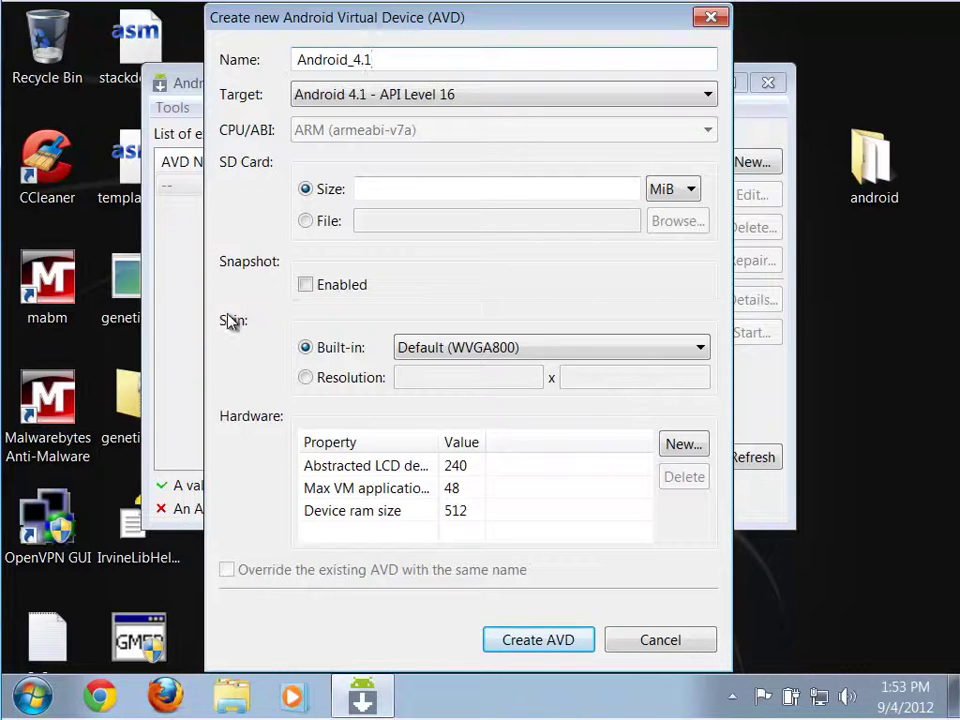
Enable the snapshot option for Android_4.1, create the virtual device and close the creation result message.
click(306, 289)
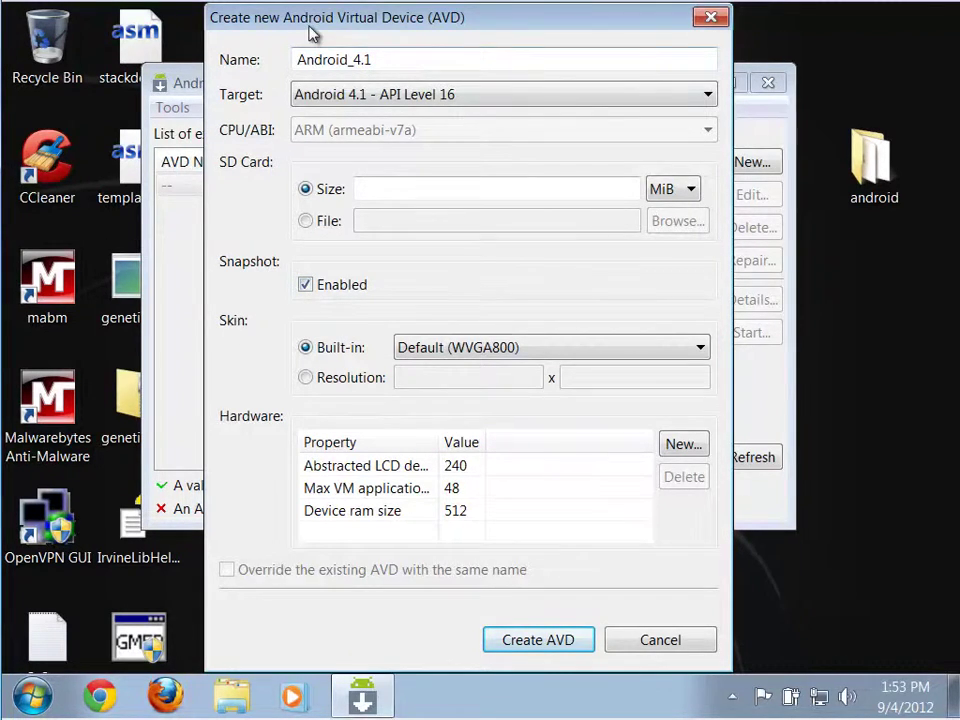
drag(312, 30, 367, 36)
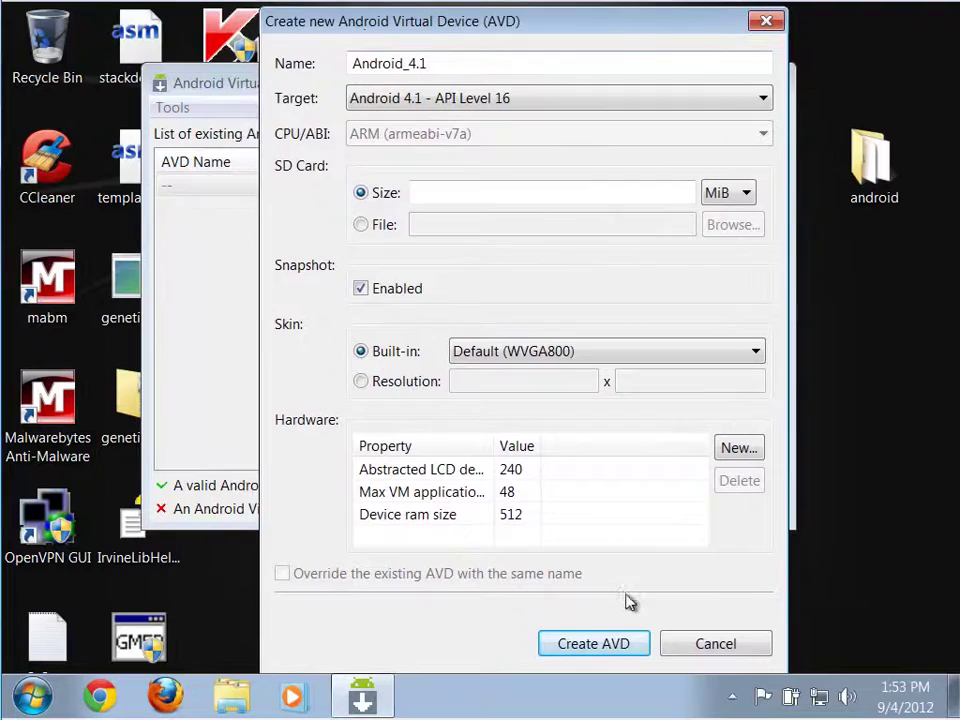
click(620, 650)
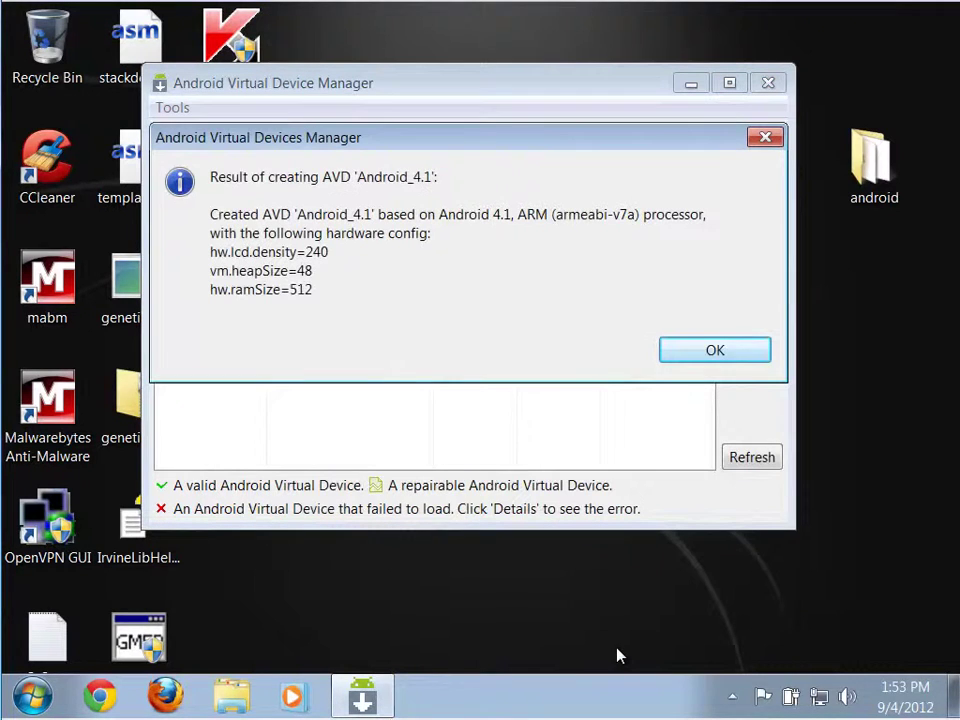
click(709, 358)
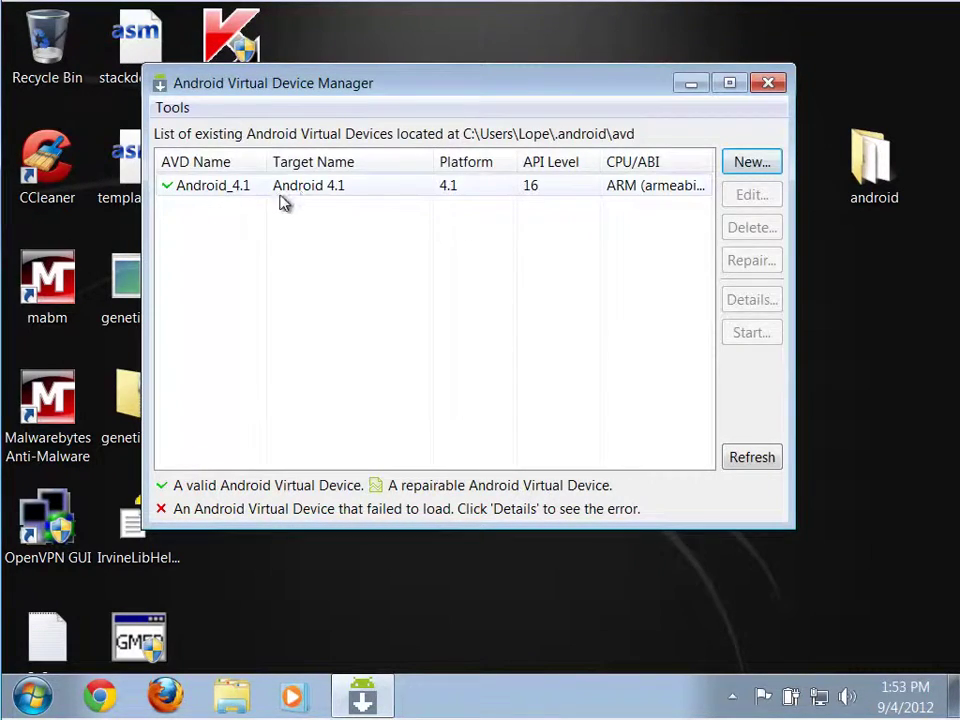
Start a second new virtual device with target Android 3.2 - API Level 13.
click(752, 162)
click(556, 96)
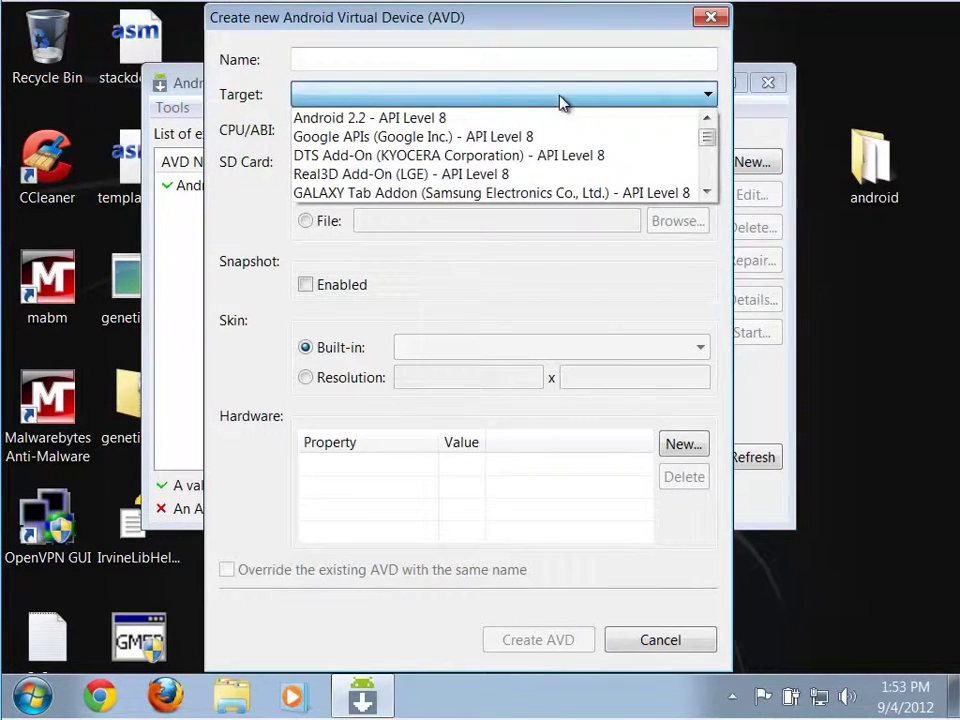
click(707, 193)
click(707, 193)
click(707, 193)
click(707, 193)
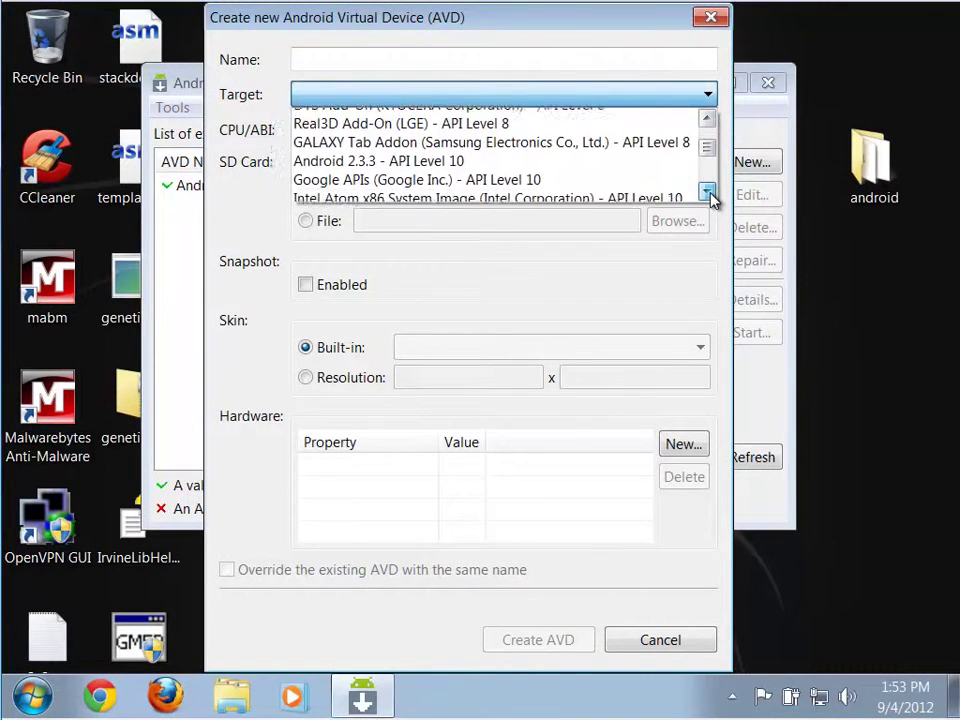
click(707, 193)
click(707, 193)
click(707, 193)
click(707, 193)
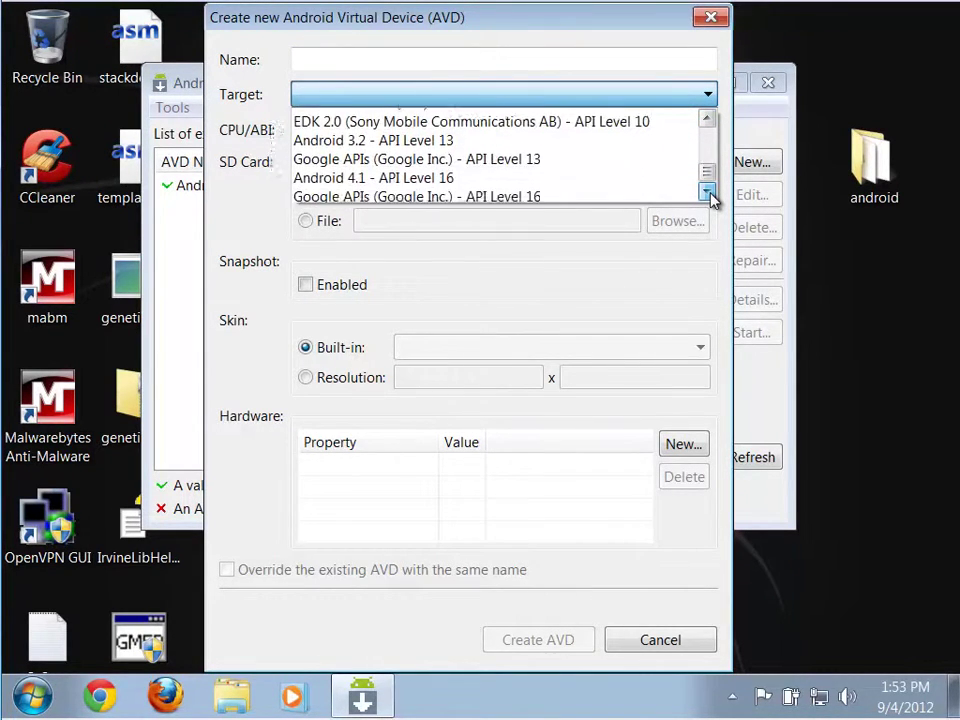
click(460, 137)
Name the new virtual device Android_3.2, enable its snapshot option, create it and dismiss the creation result message.
click(386, 57)
text(A)
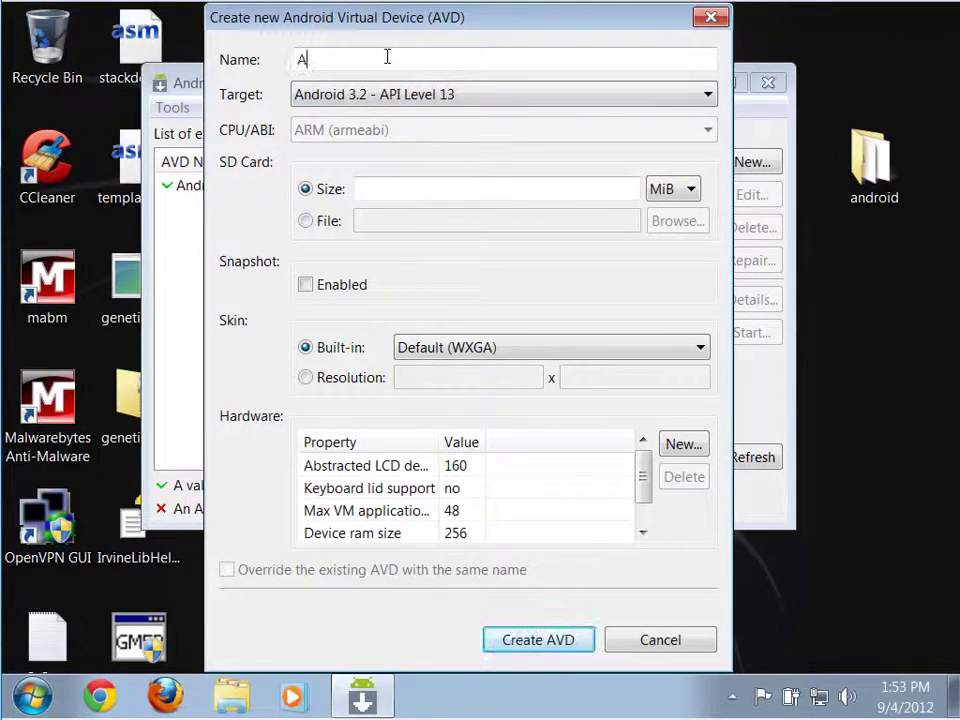
text(ndroid_3)
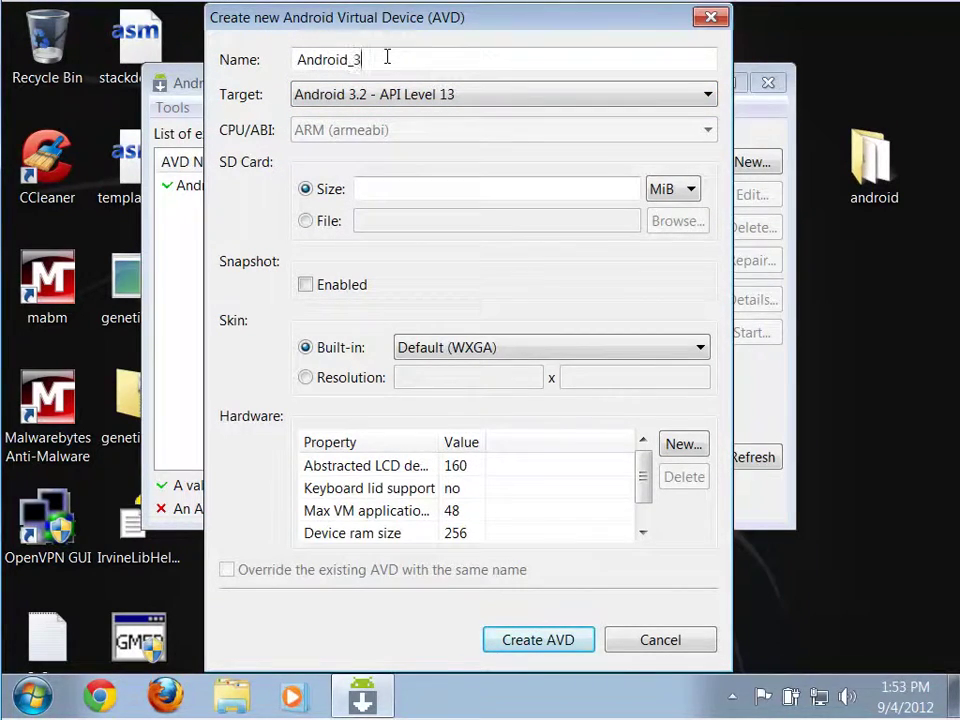
text(.2)
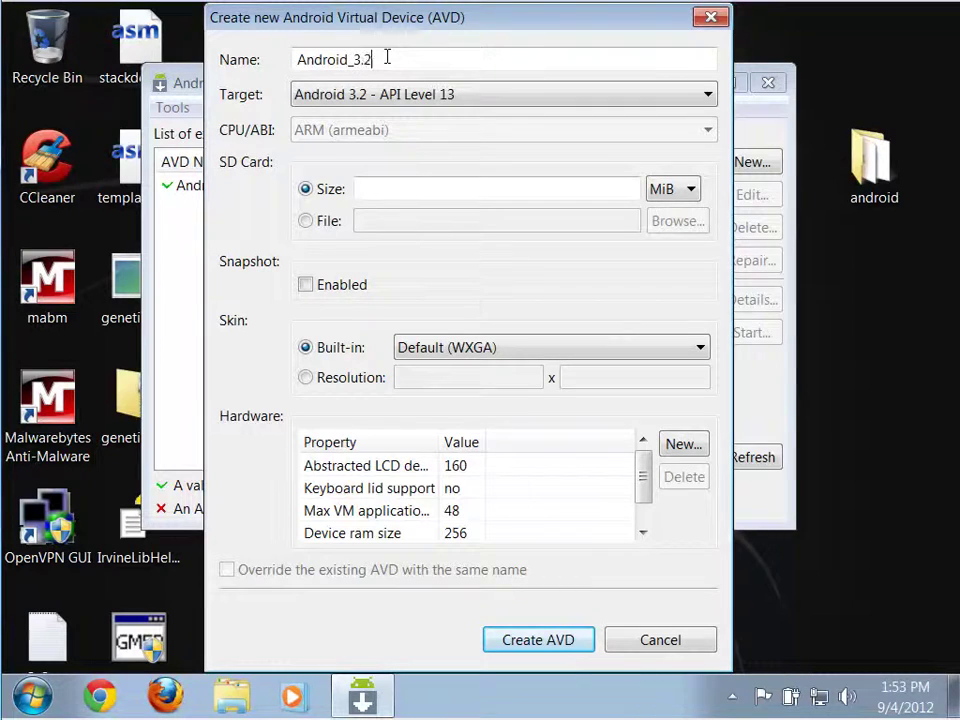
click(307, 286)
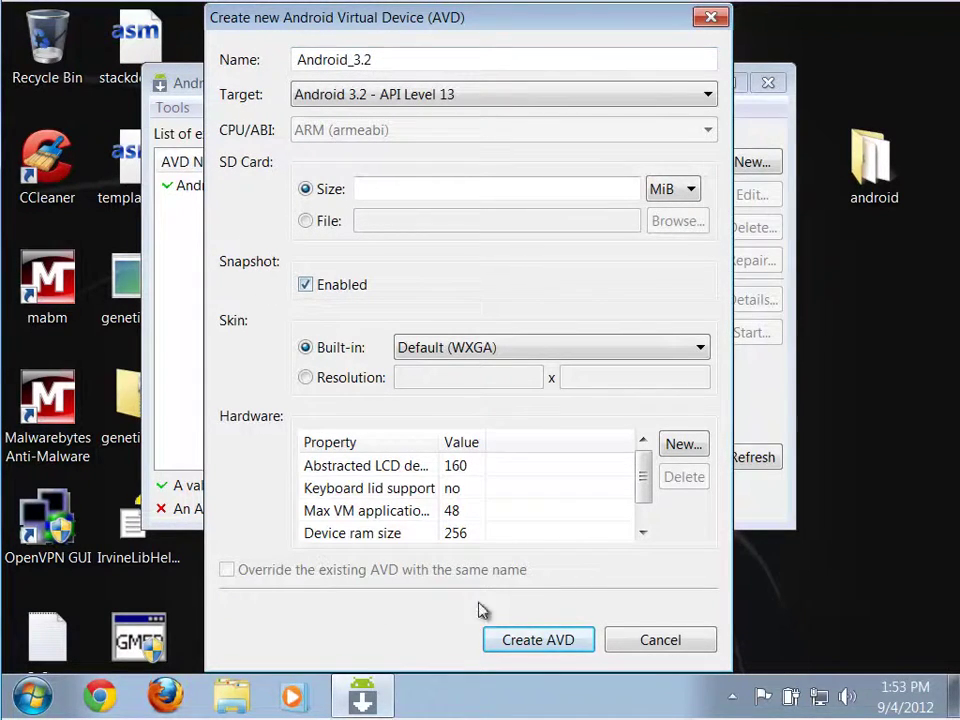
click(554, 648)
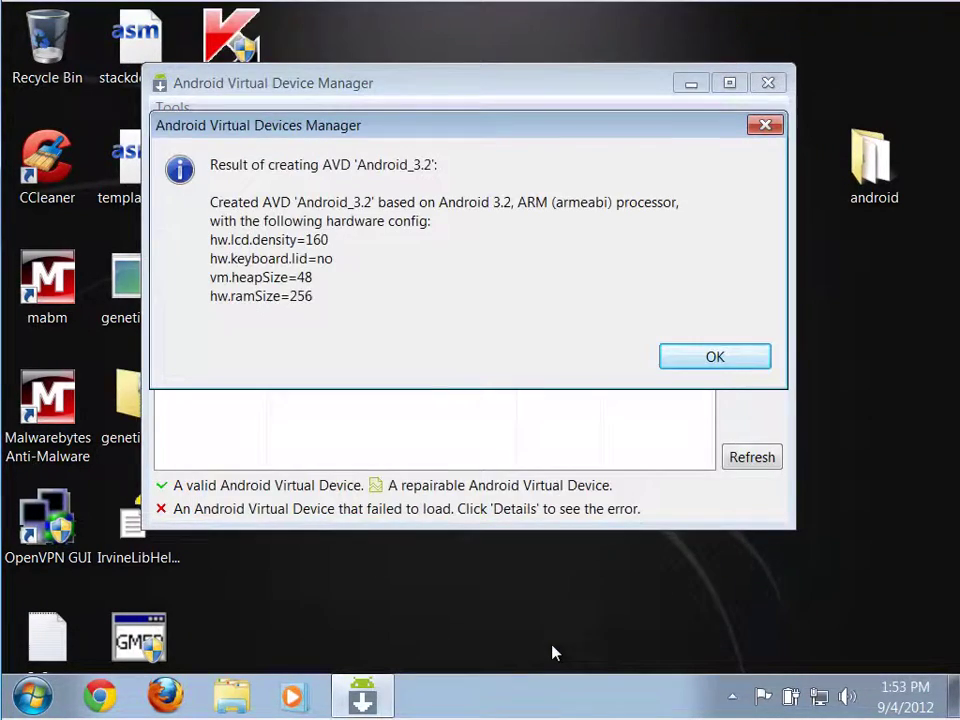
click(727, 362)
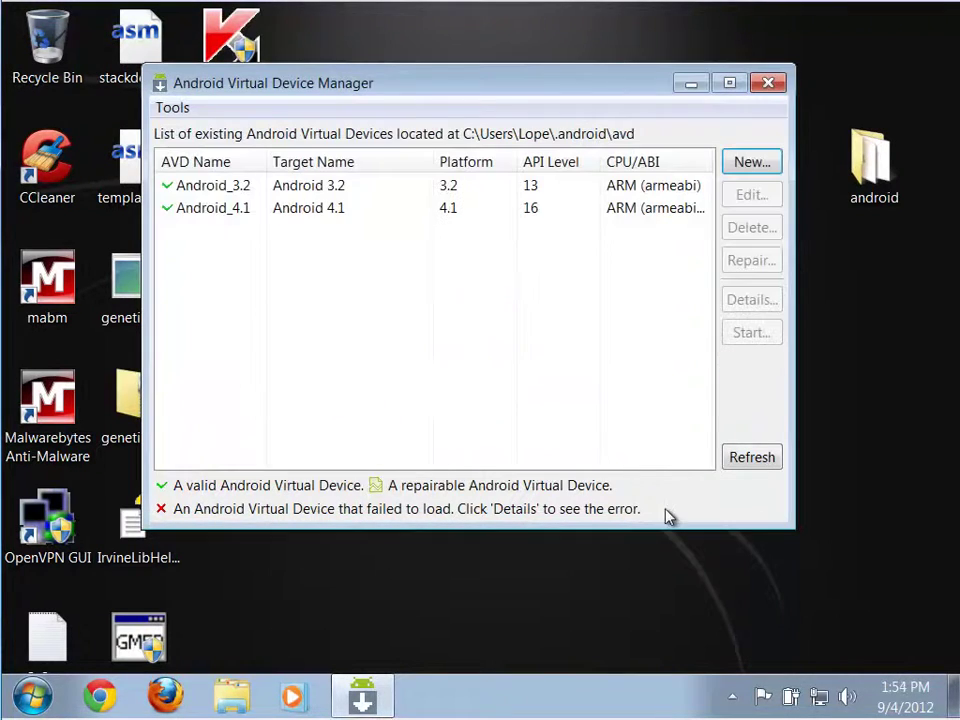
Start a third new virtual device with target Android 2.3.3 - API Level 10.
click(752, 163)
click(542, 96)
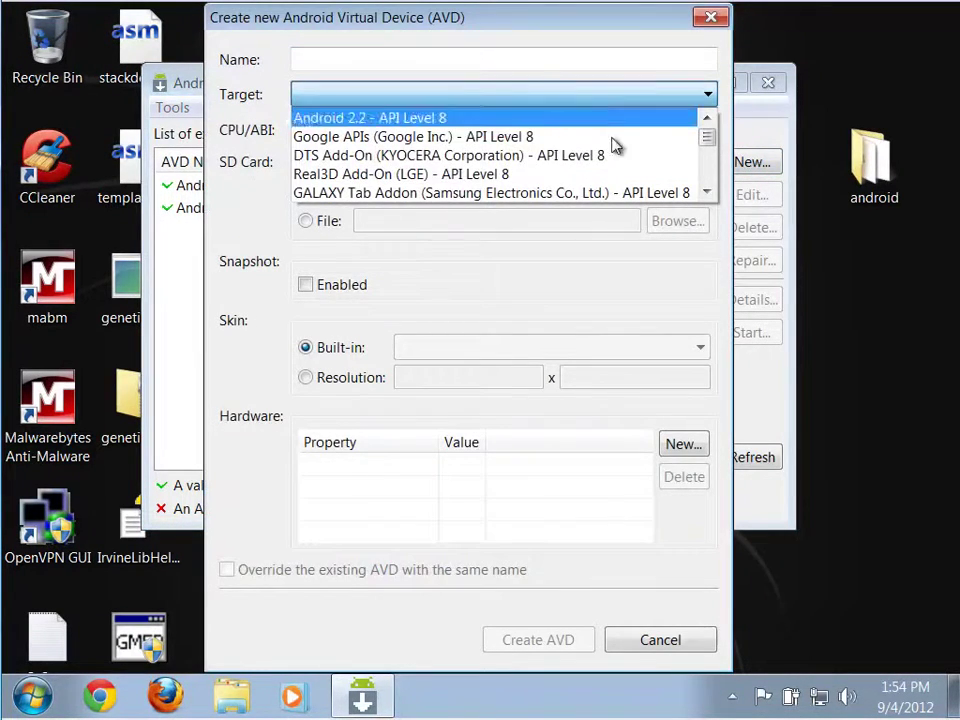
click(709, 193)
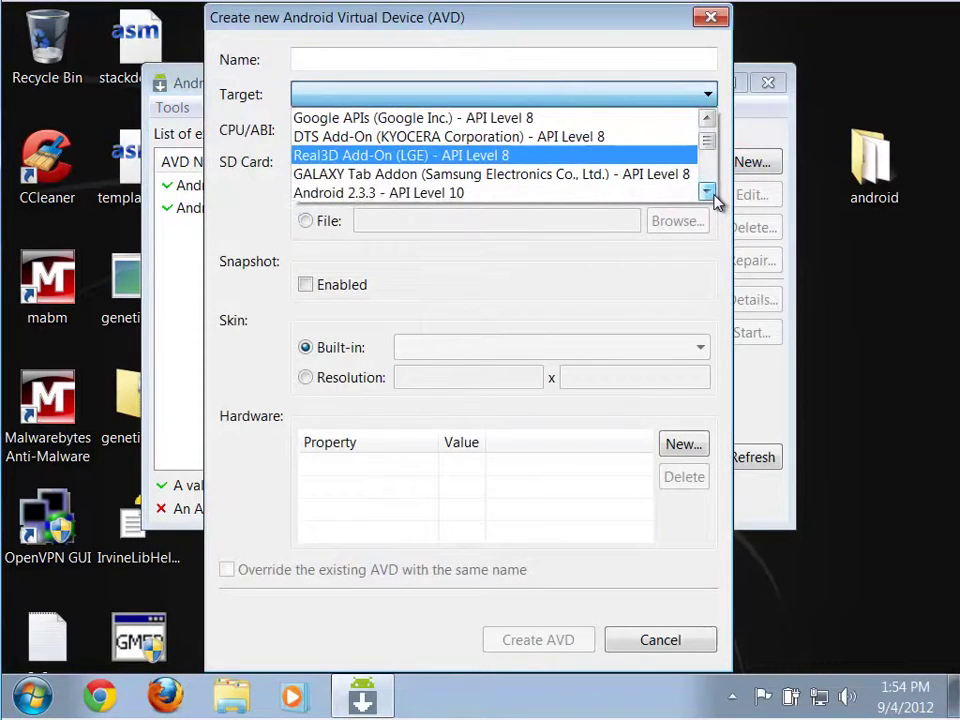
click(709, 193)
click(645, 176)
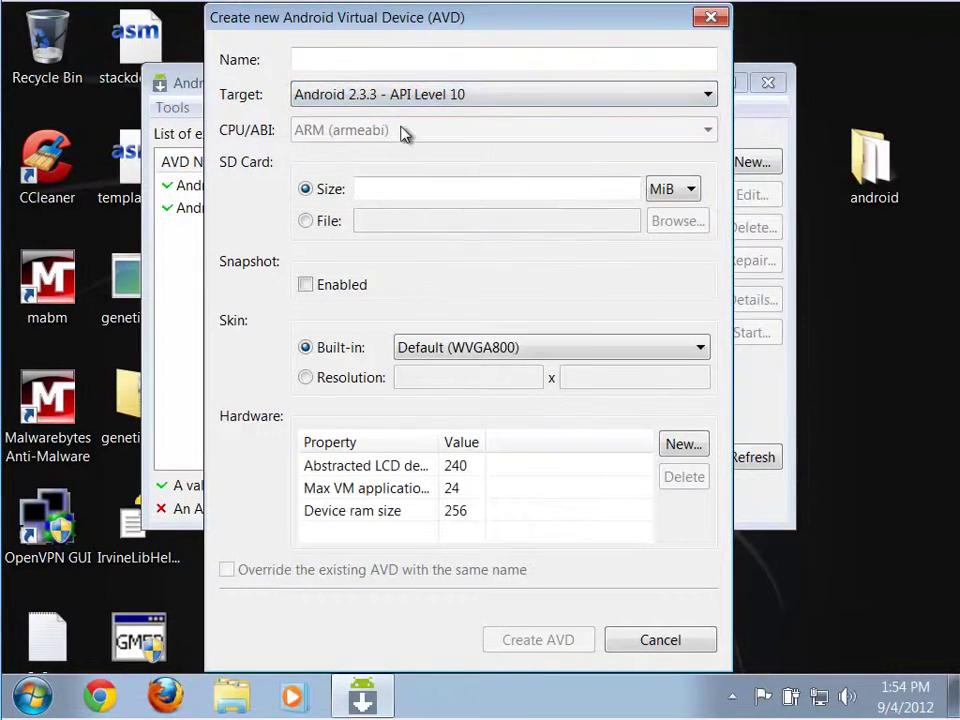
Name the third virtual device Android_2_3_3, enable its snapshot option, create it and dismiss the creation result message.
click(388, 62)
text(An)
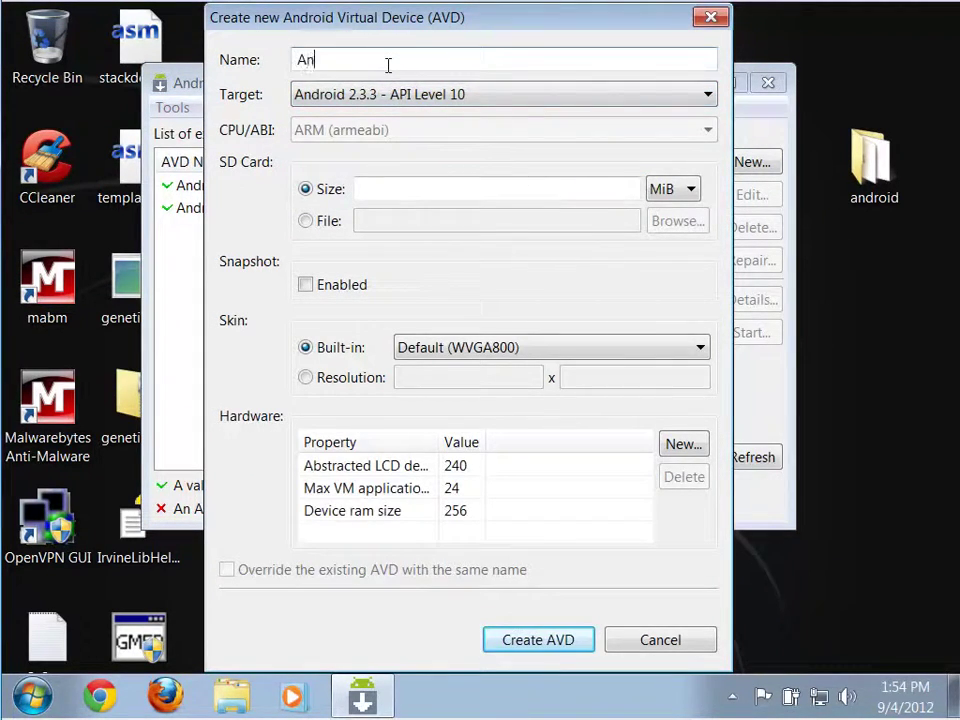
text(droid_)
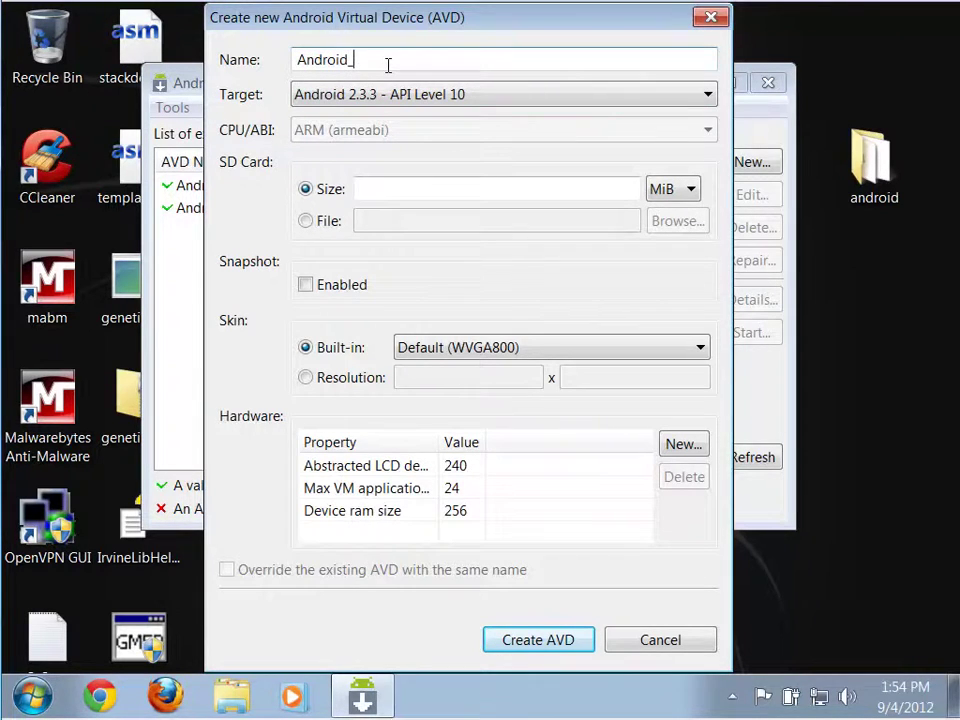
text(2_3_3)
click(306, 284)
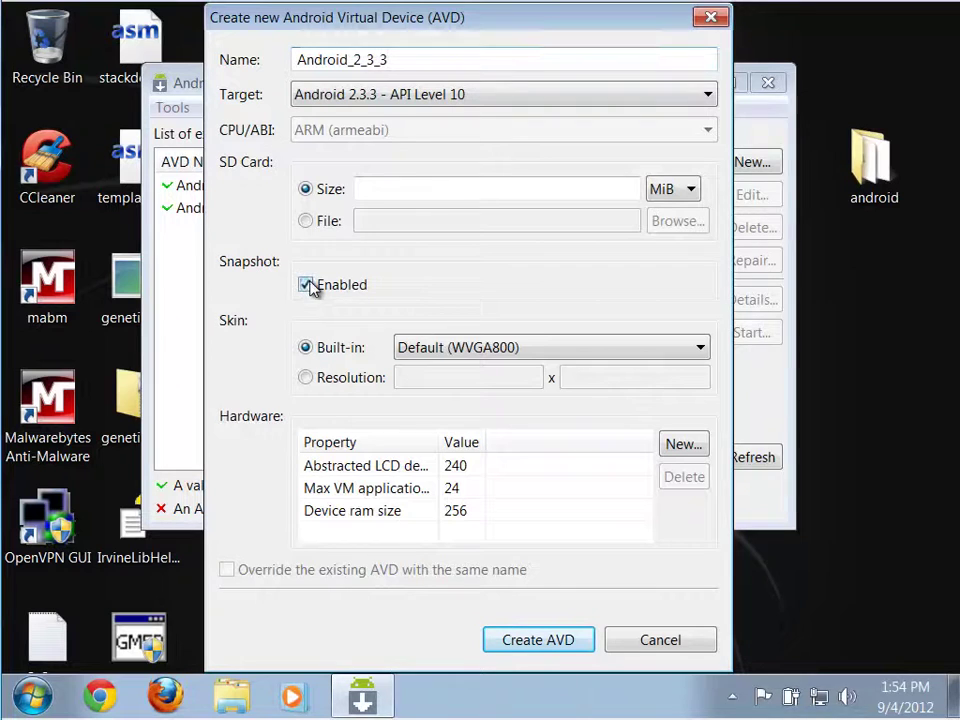
click(538, 640)
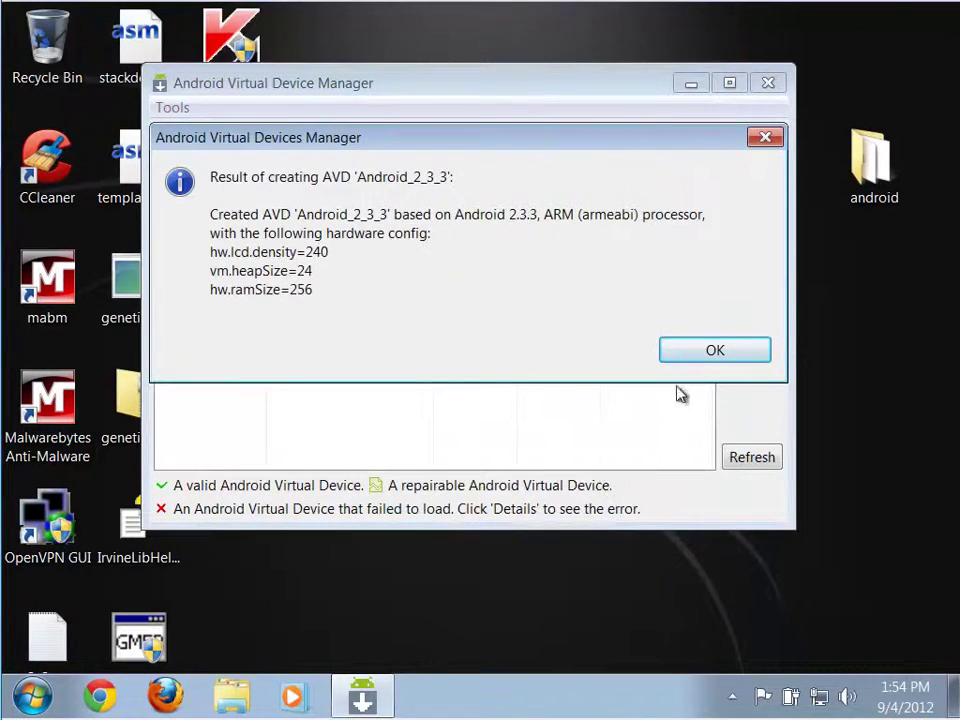
click(706, 358)
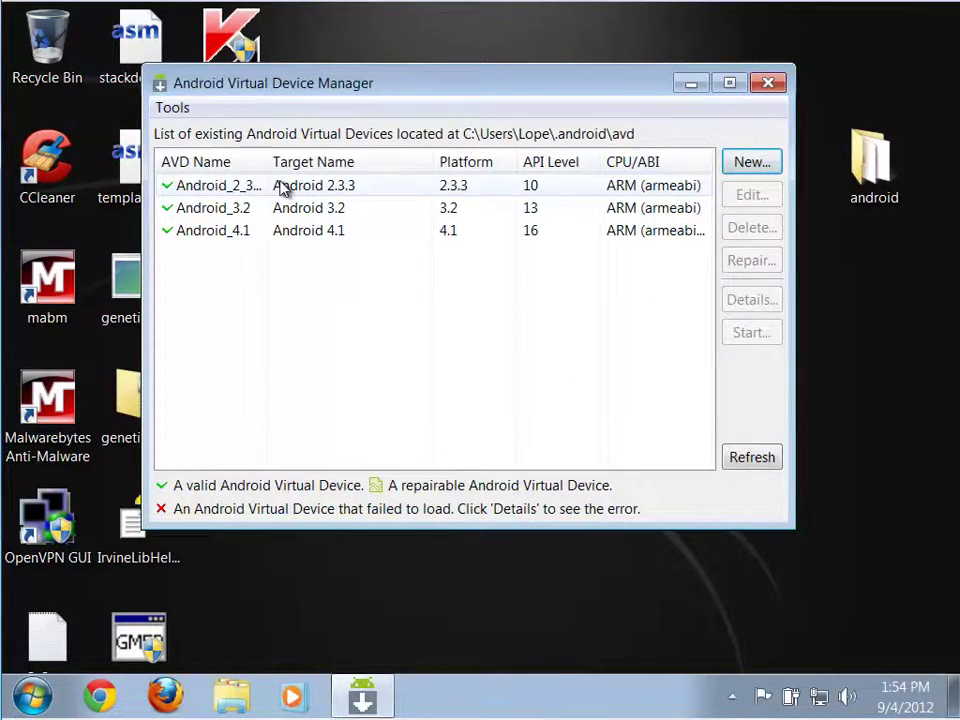
Close the Android Virtual Device Manager and launch Eclipse, allowing it to run and accepting the proposed workspace folder.
click(767, 85)
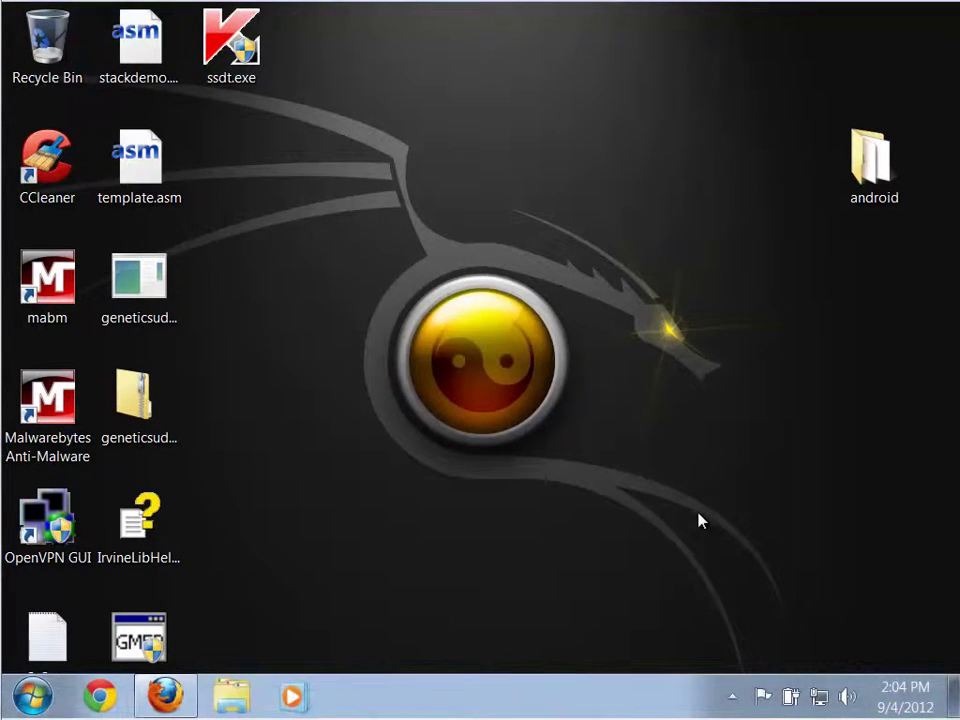
click(34, 696)
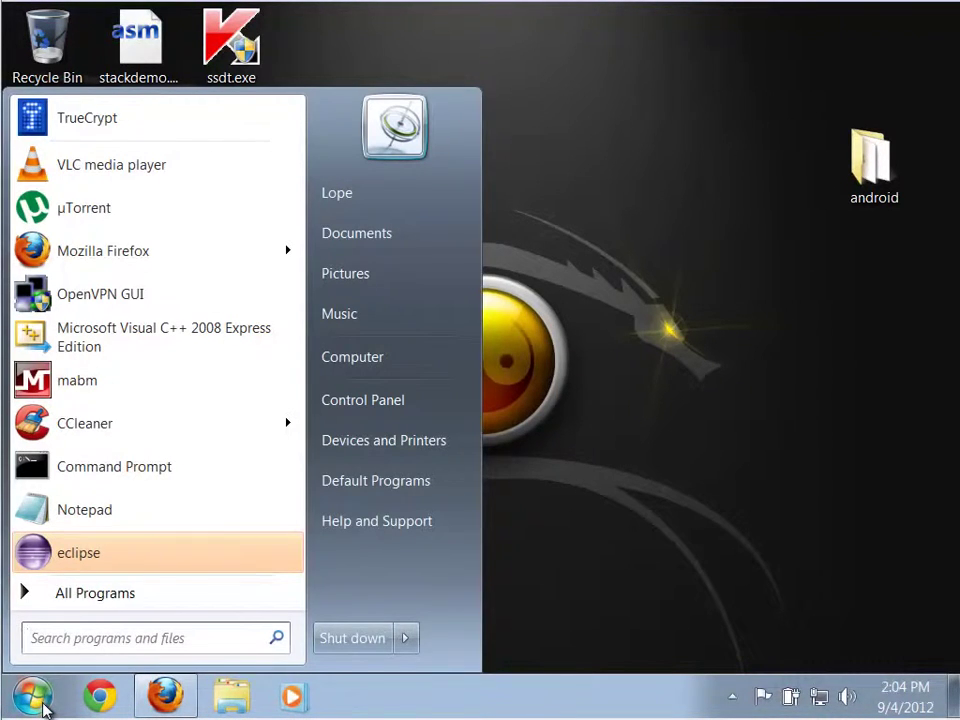
click(64, 558)
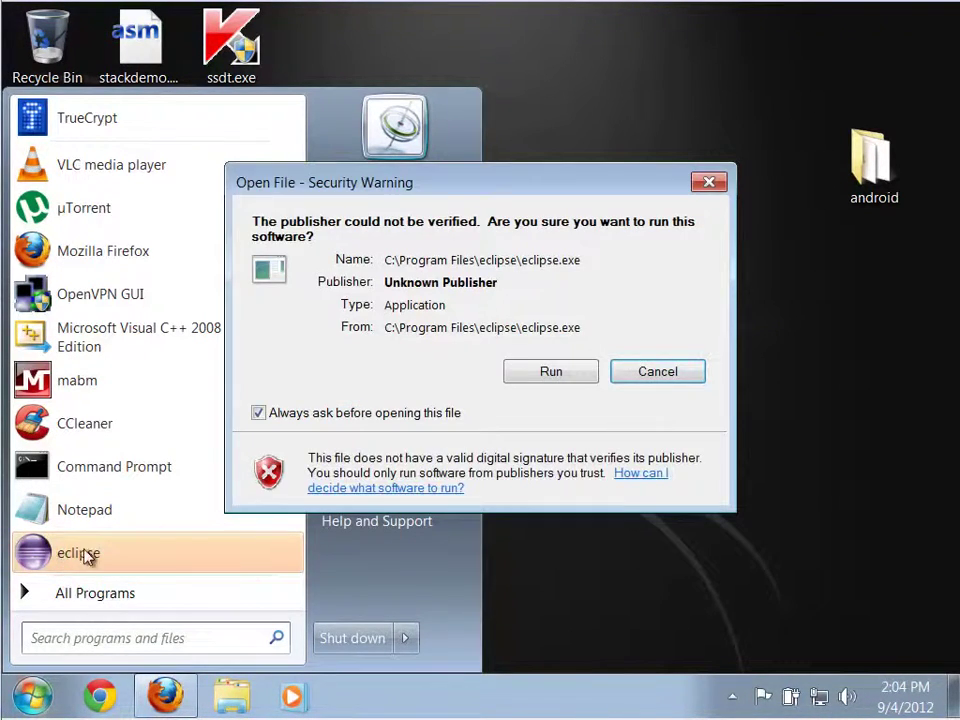
click(552, 371)
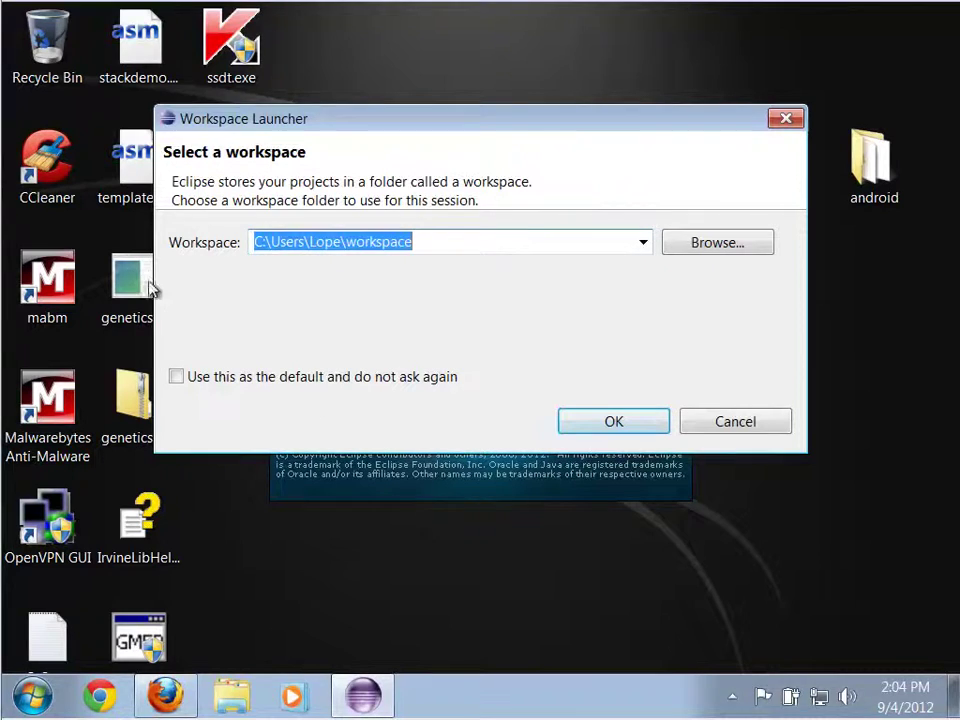
click(609, 422)
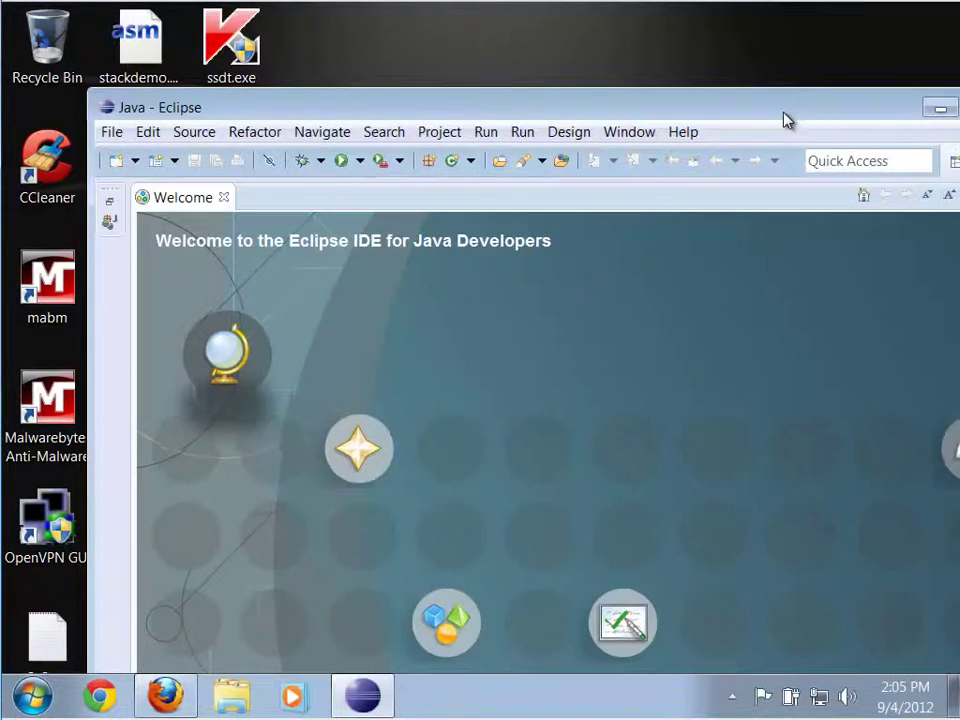
Maximize the Eclipse window, go from the Welcome page to the workbench and enlarge the Problems view.
drag(786, 117, 703, 90)
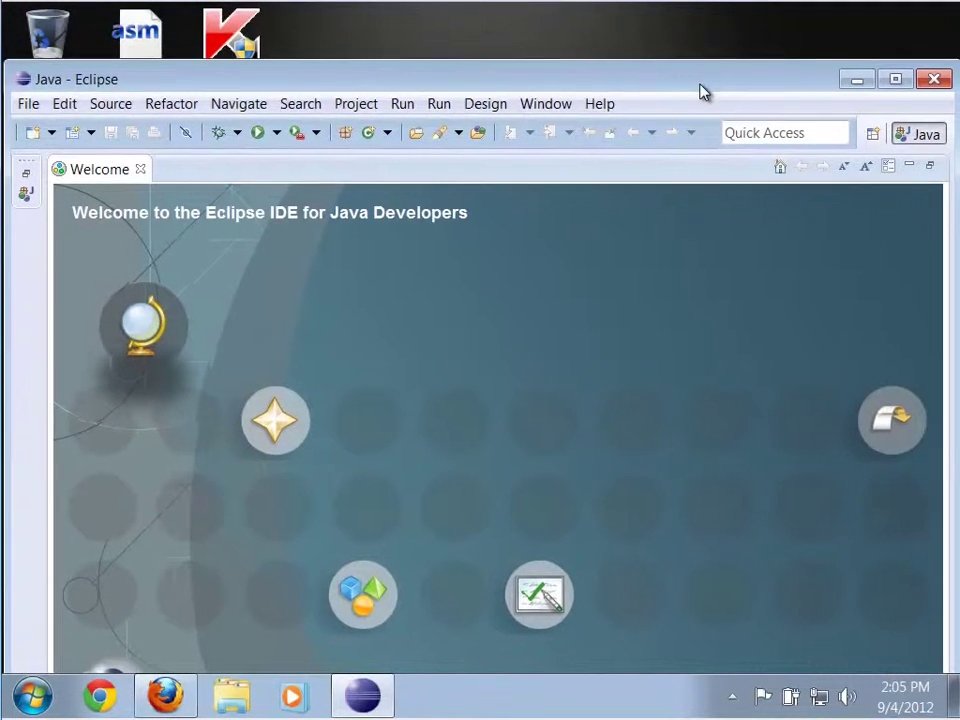
click(890, 84)
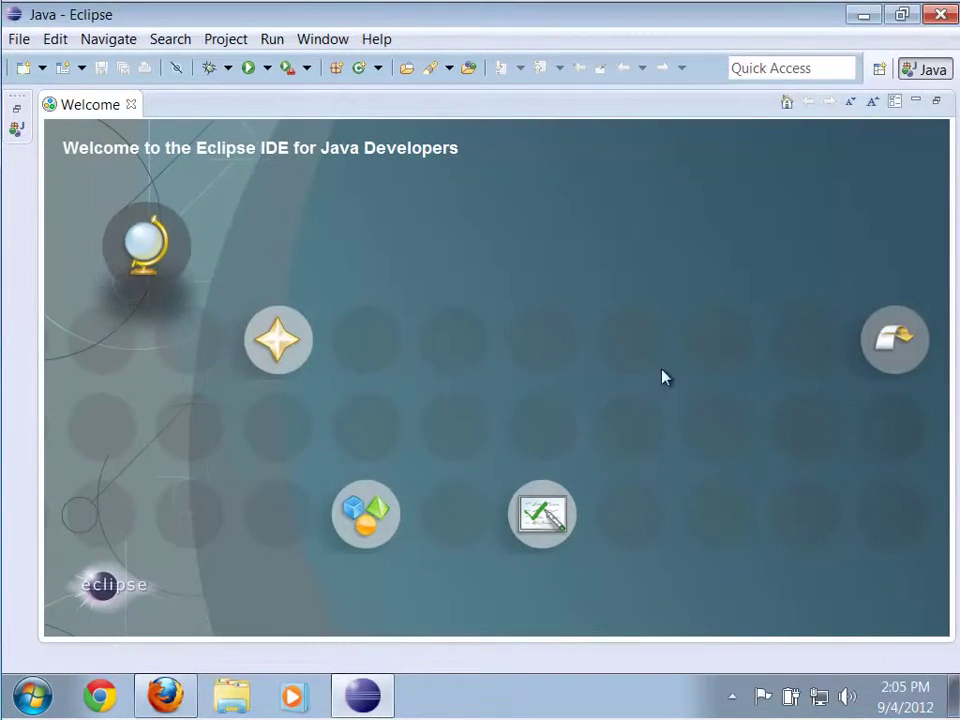
click(911, 354)
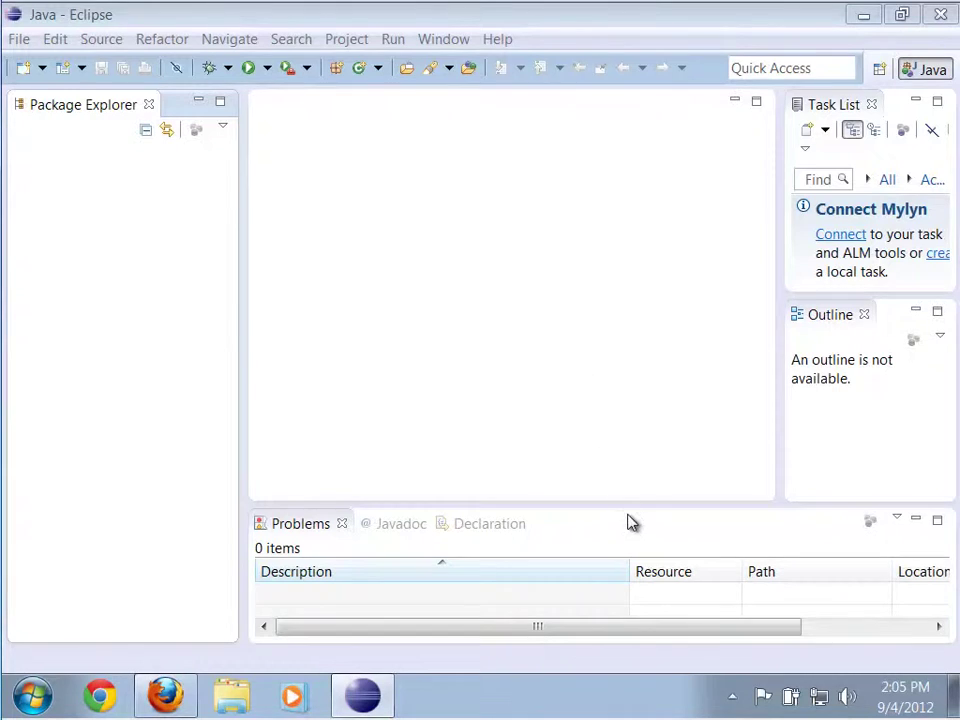
drag(626, 506, 628, 463)
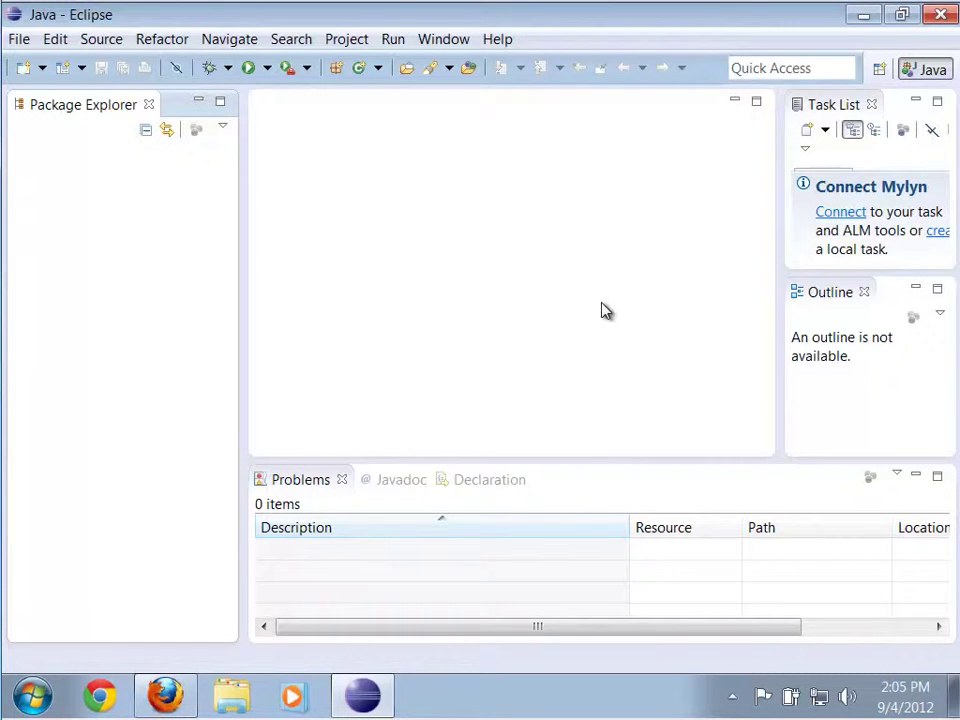
Open Install New Software and start adding a repository named ADT.
click(498, 41)
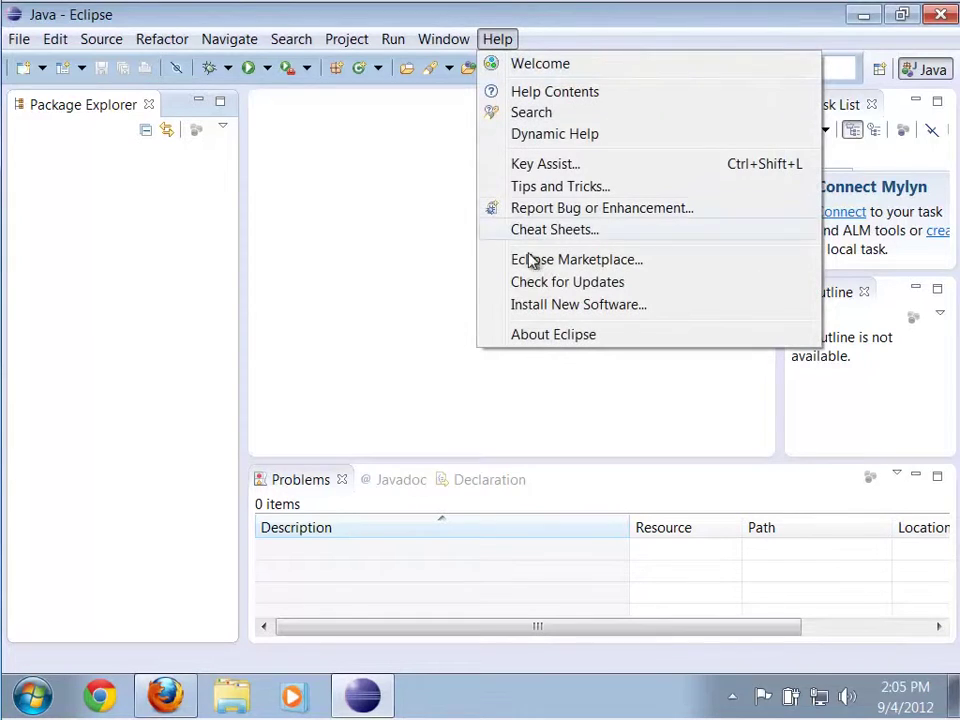
click(537, 306)
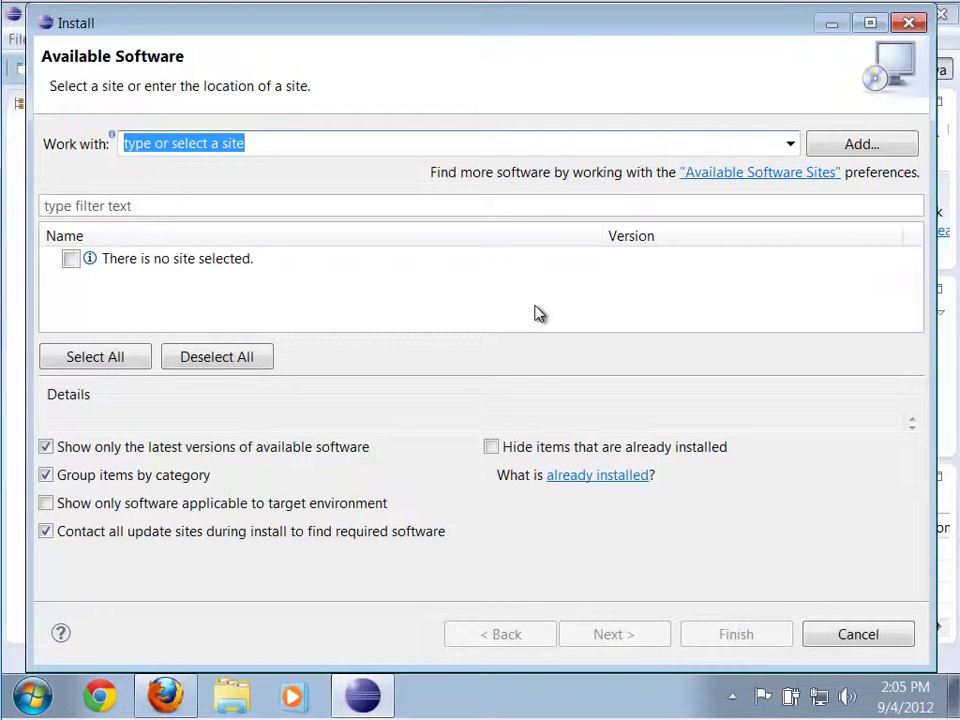
click(895, 146)
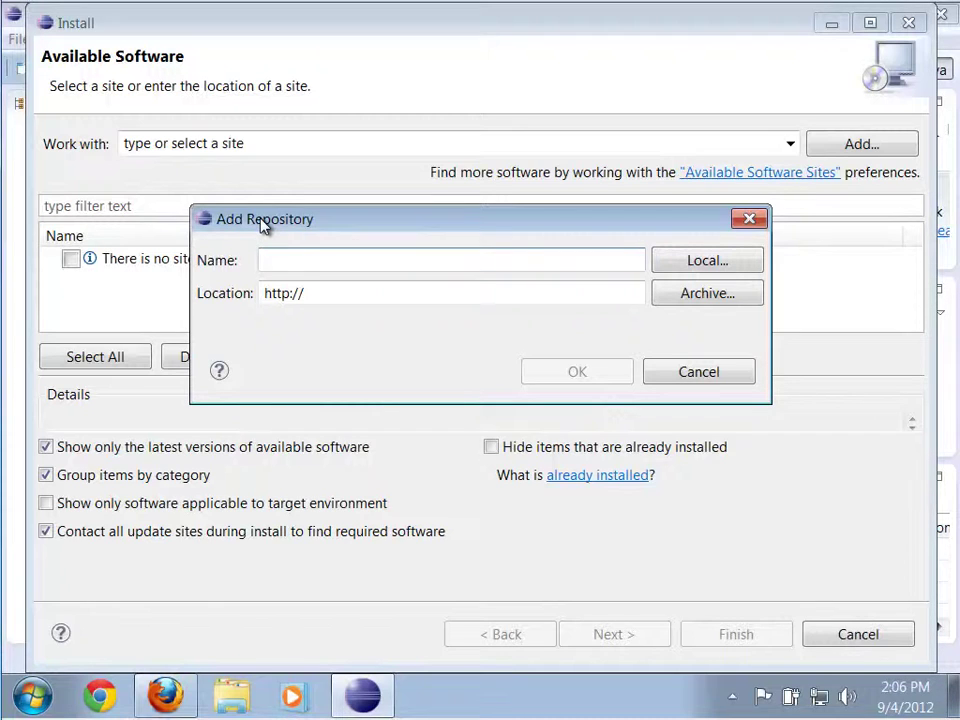
text(ADT)
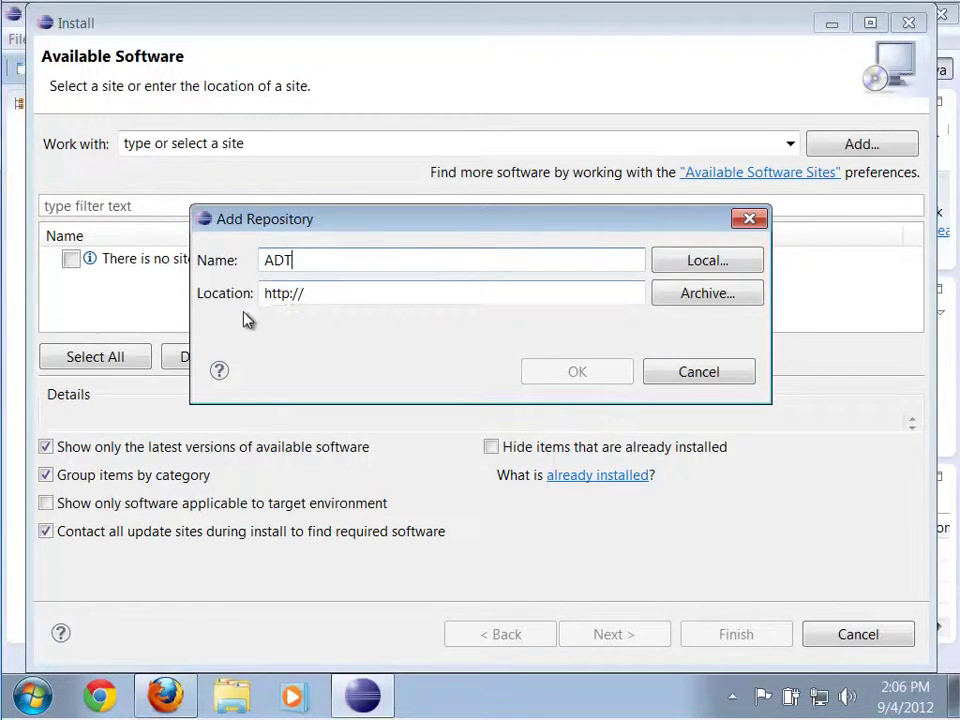
Switch to Firefox and copy the Eclipse plugin repository URL at the end of the Android SDK Installation page.
click(180, 697)
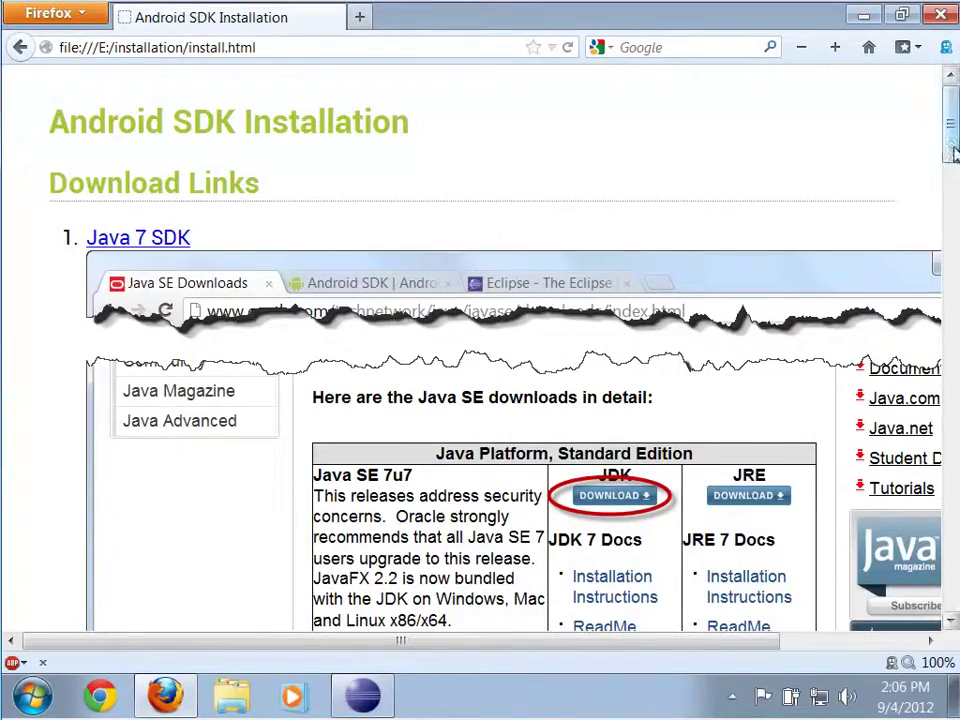
drag(953, 160, 921, 606)
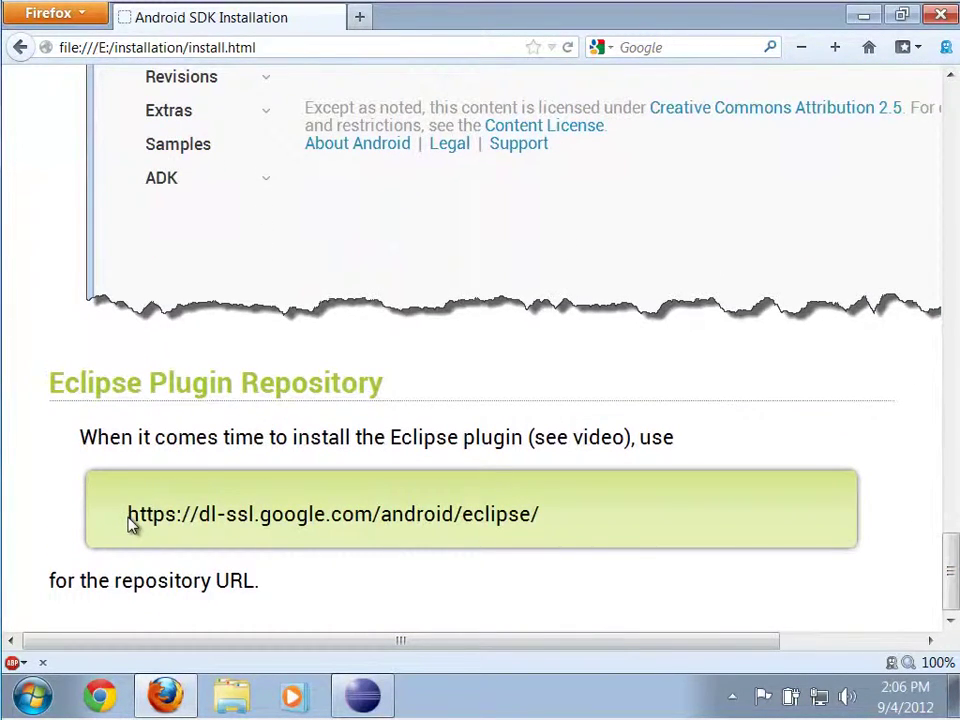
drag(130, 514, 542, 527)
right_click(523, 515)
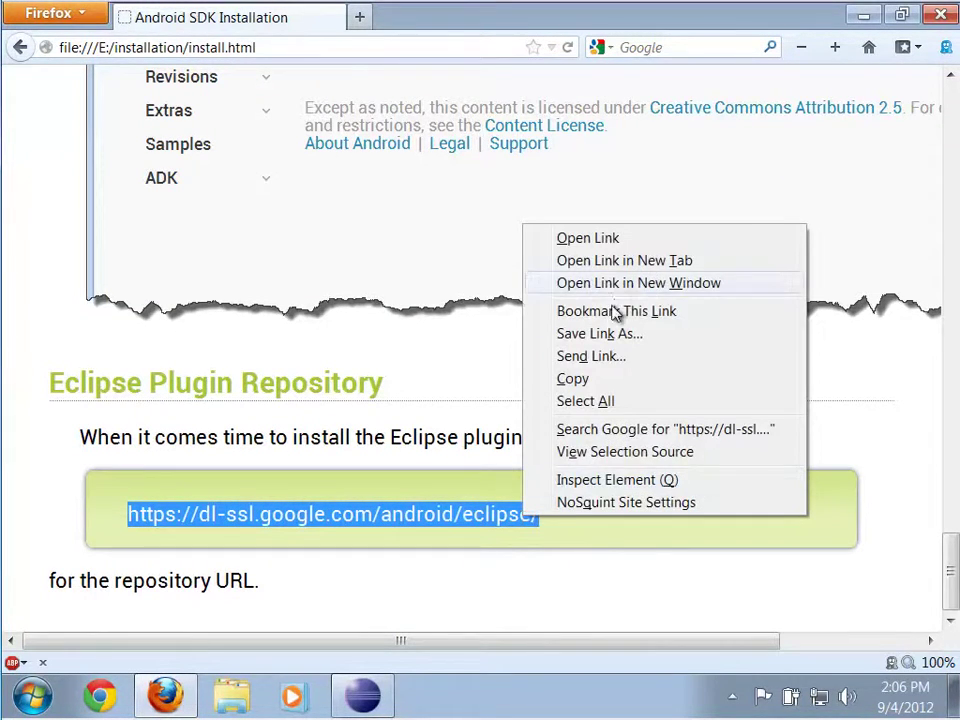
click(573, 379)
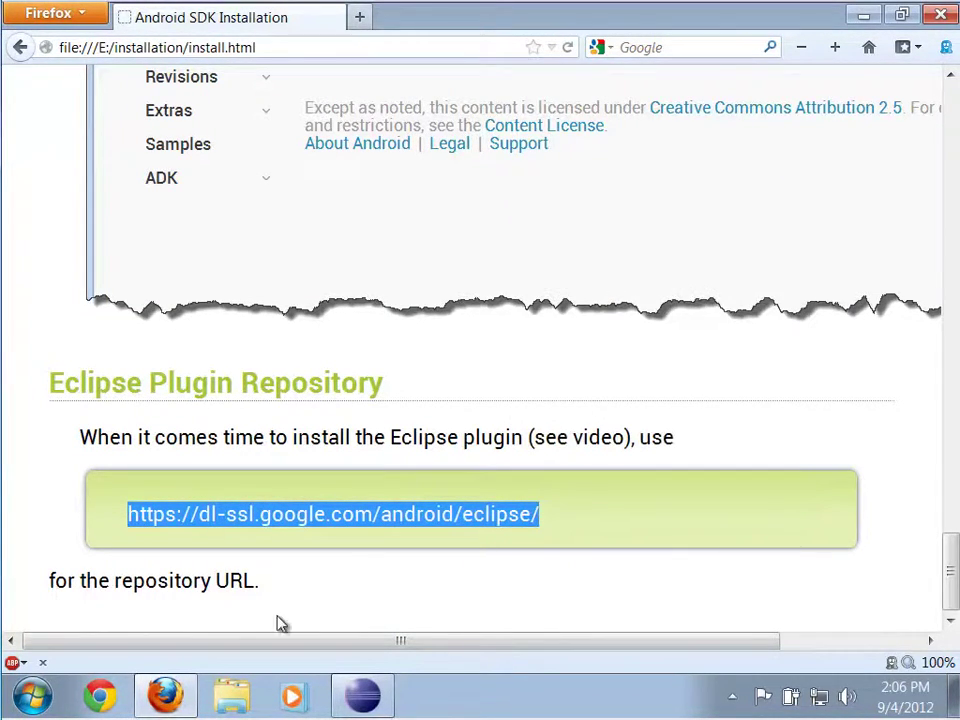
click(364, 695)
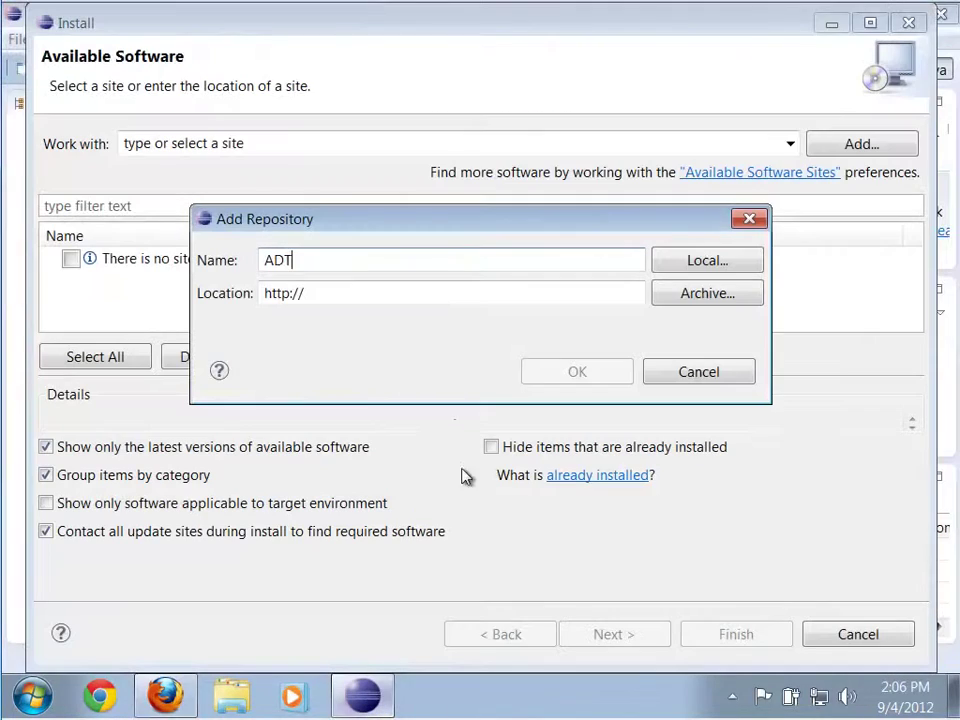
double_click(339, 294)
right_click(340, 299)
click(387, 381)
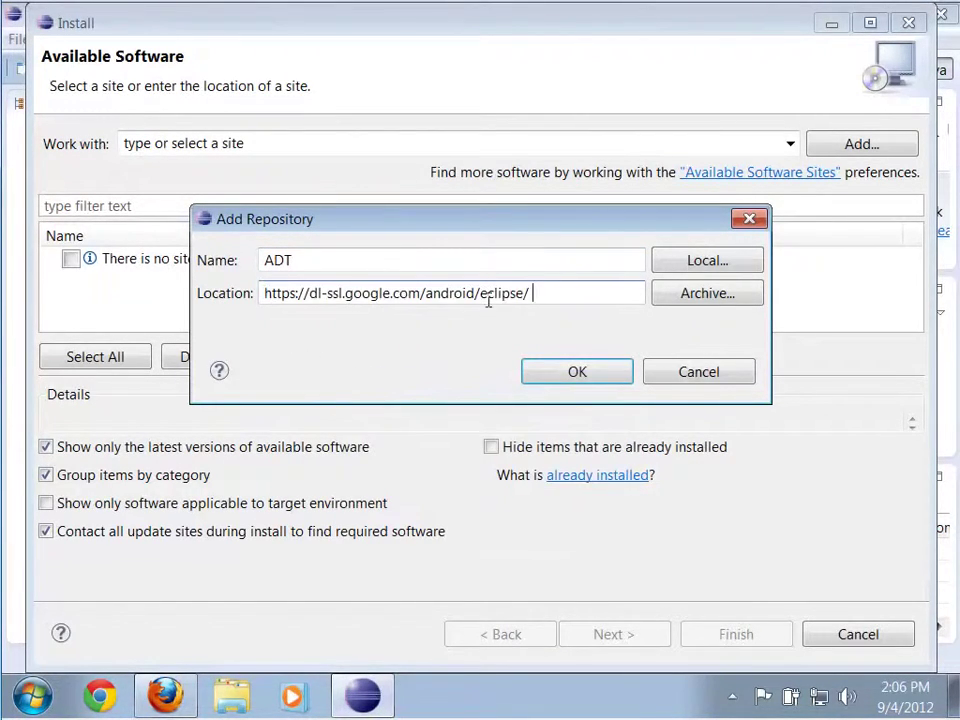
click(557, 381)
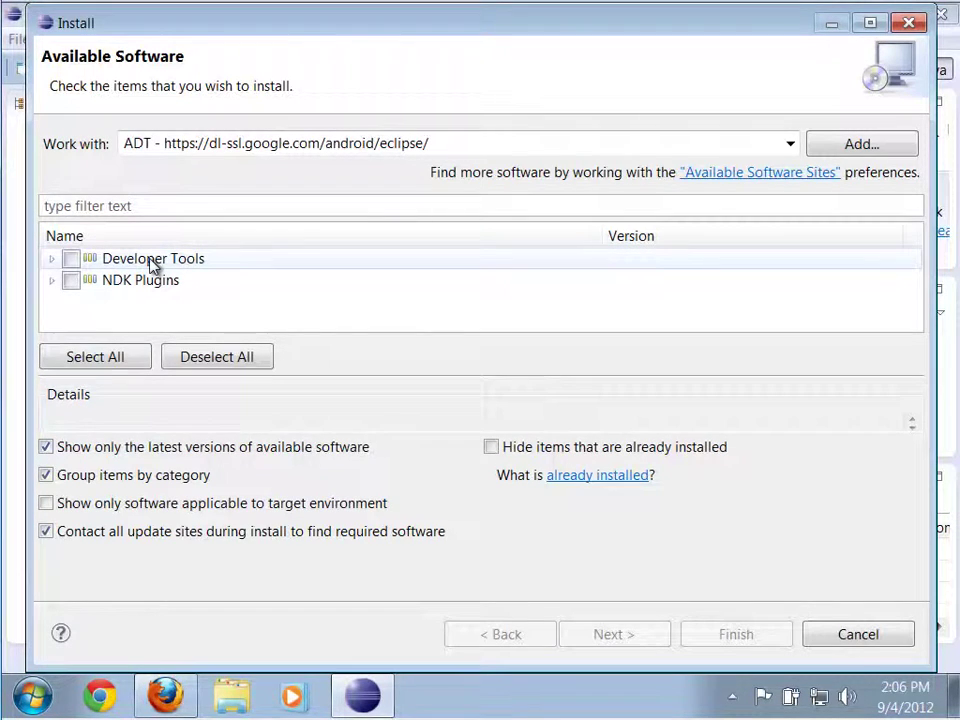
click(71, 262)
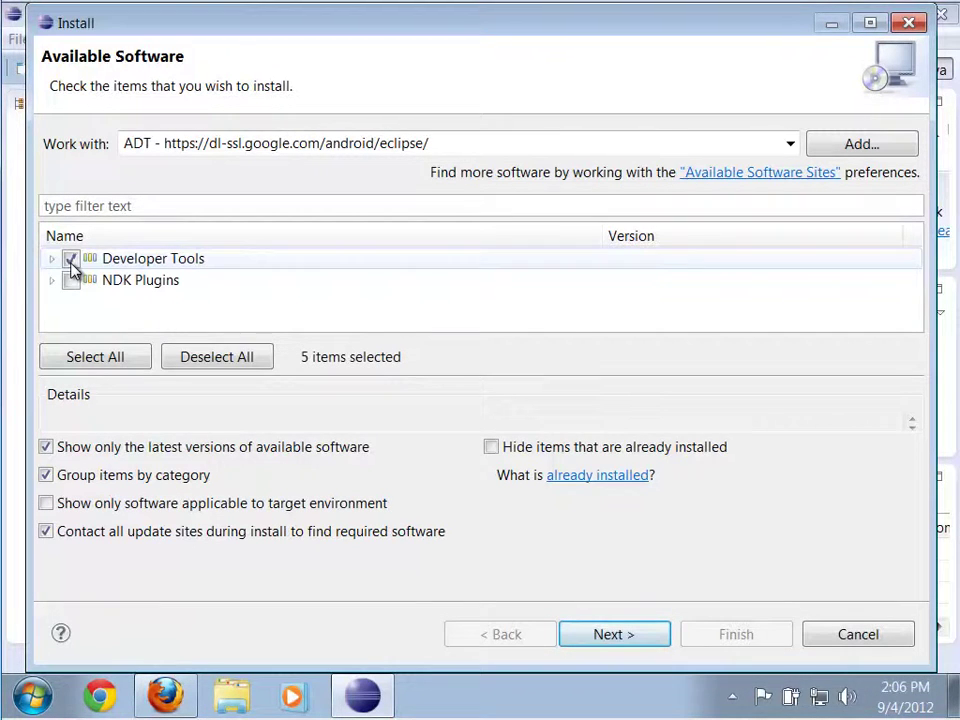
Install the selected Developer Tools, accepting the license agreements and unsigned content, and restart Eclipse with the suggested default workspace.
click(601, 636)
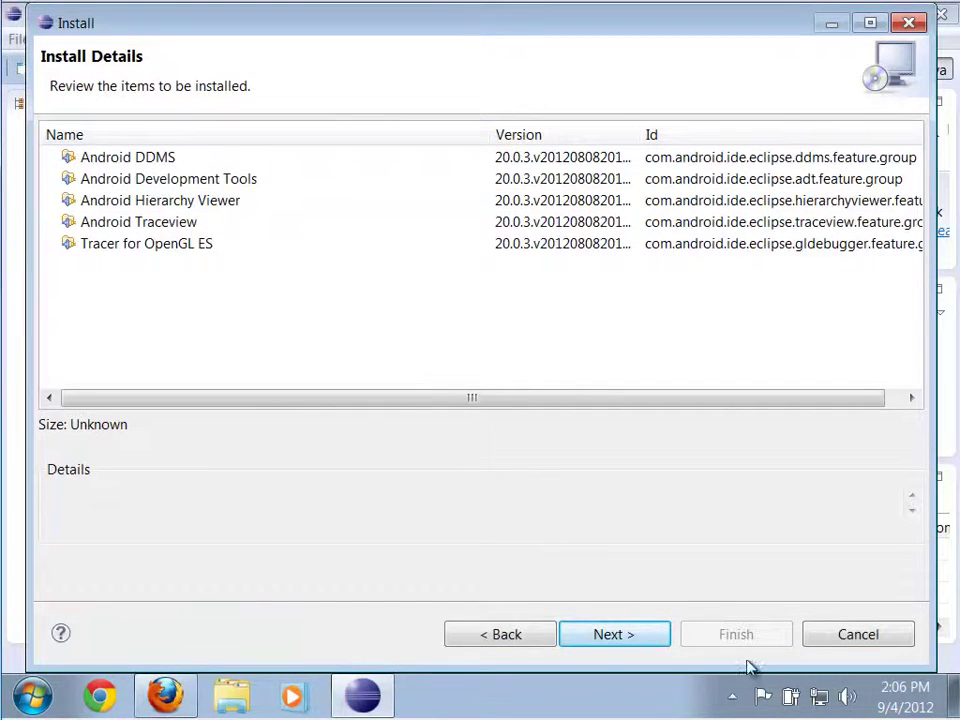
click(634, 637)
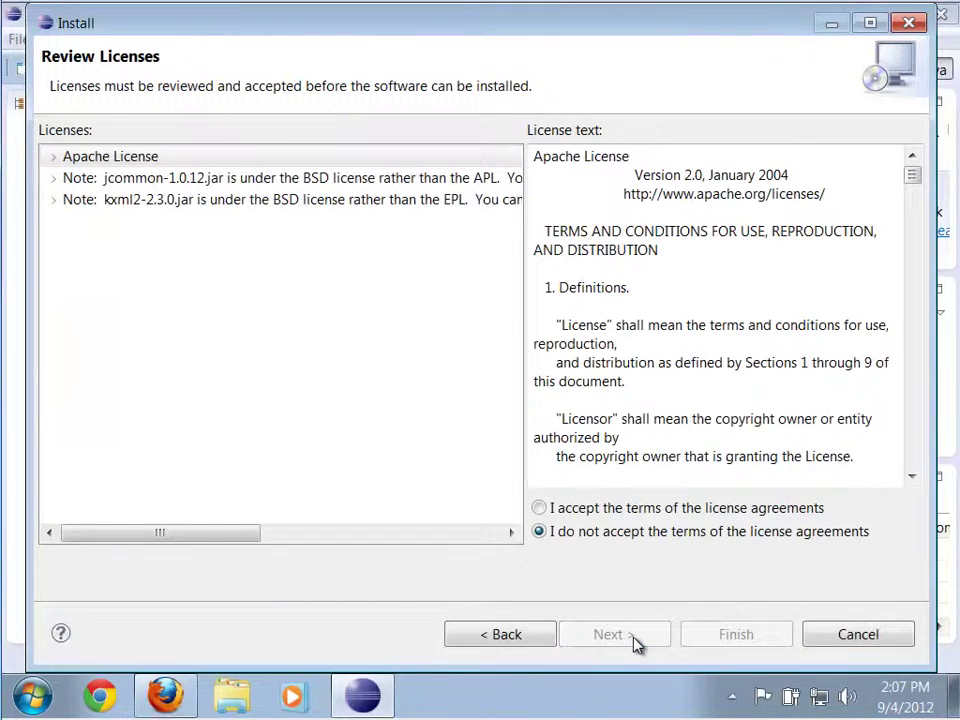
click(579, 509)
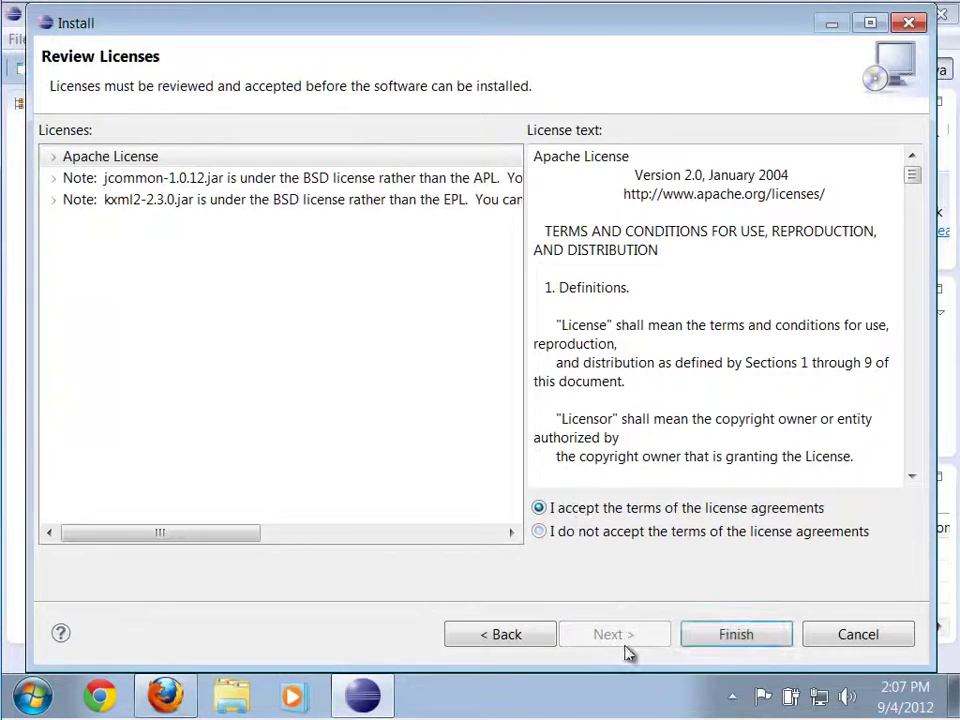
click(731, 634)
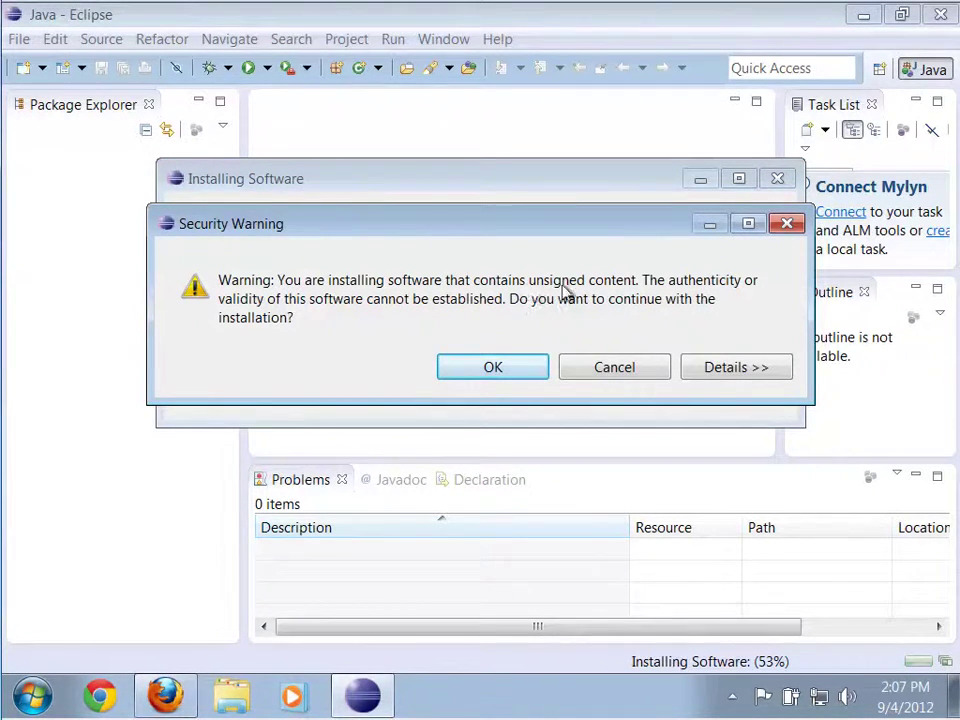
click(505, 369)
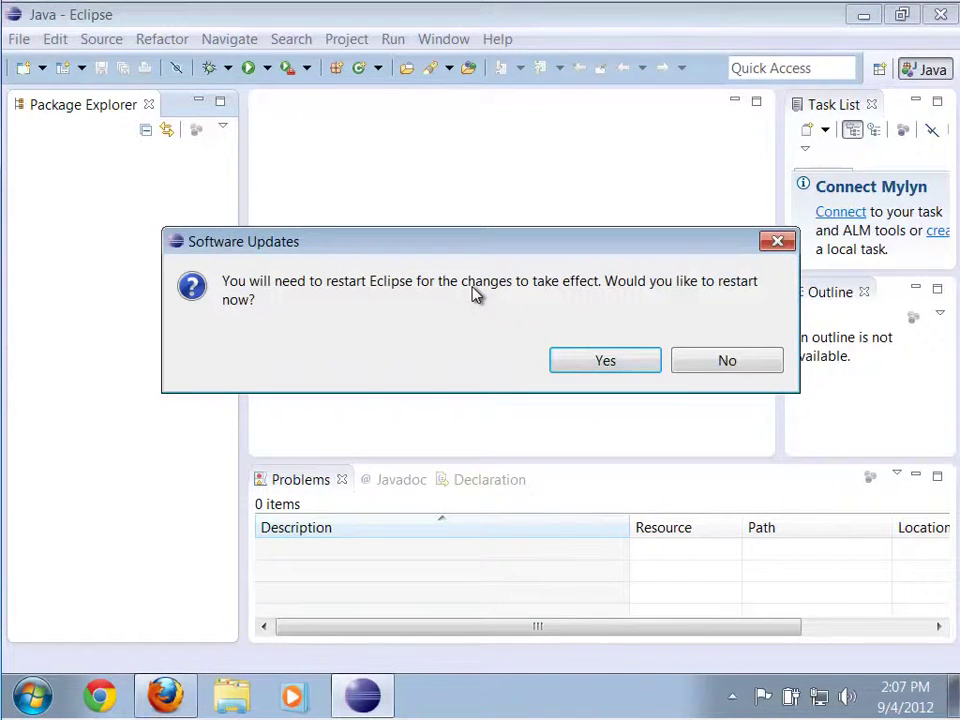
click(605, 362)
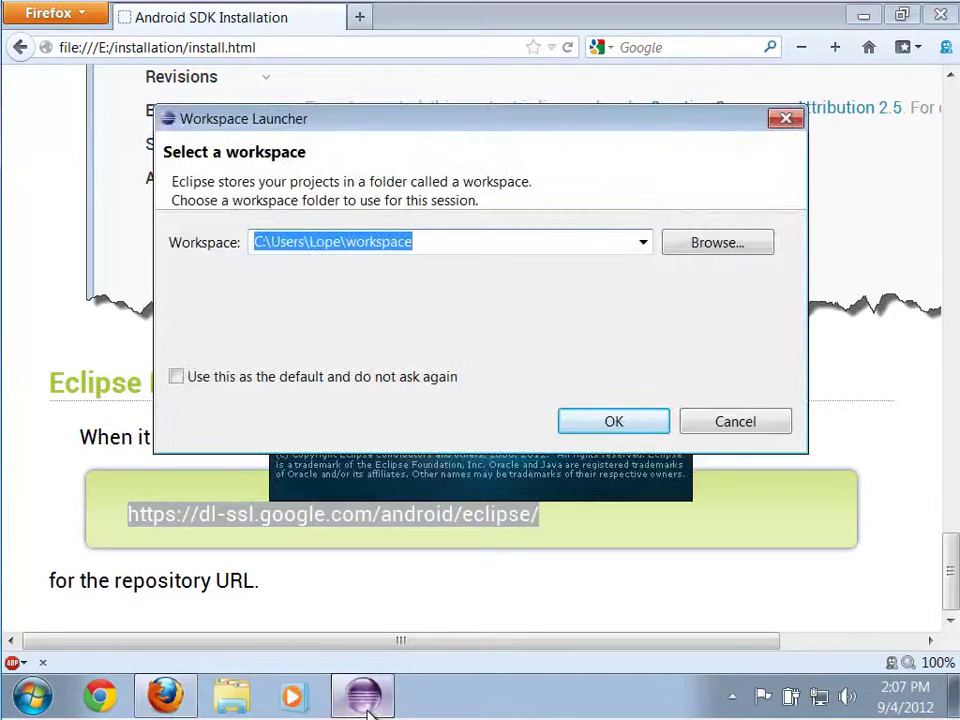
click(620, 428)
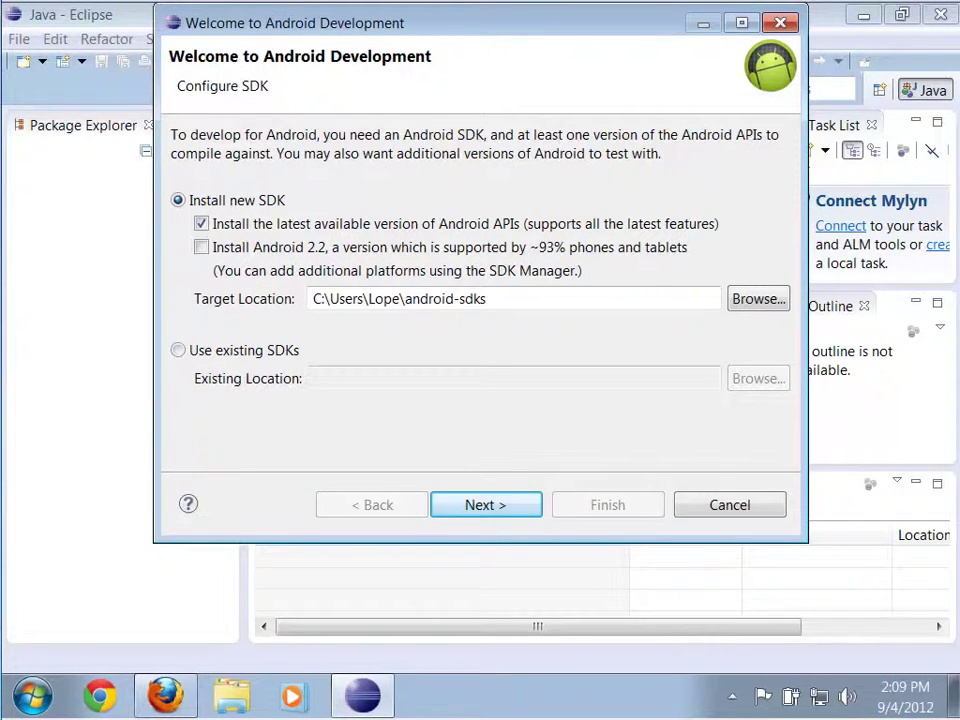
Choose to use existing SDKs and set the existing location to AppData\Local\Android\android-sdk in the user's home folder.
click(177, 352)
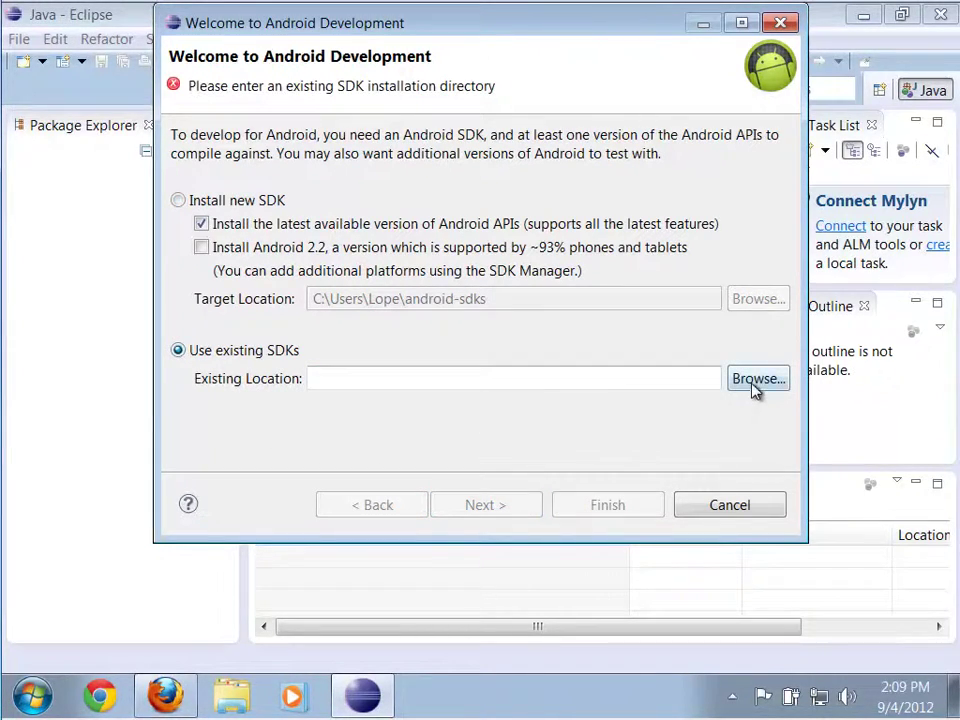
click(756, 386)
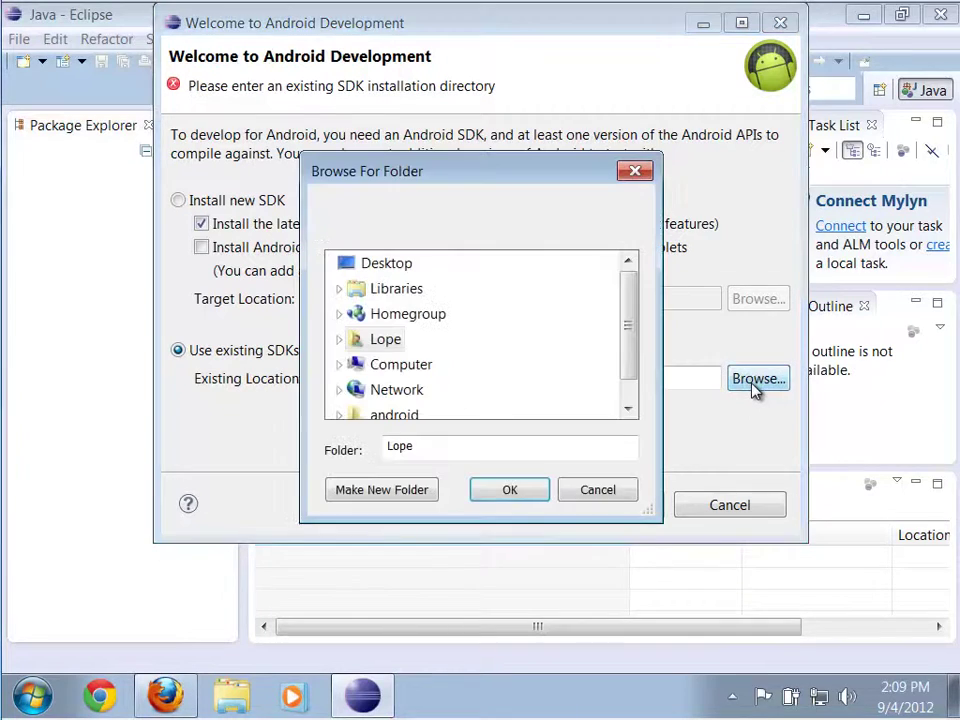
click(339, 346)
drag(628, 298, 628, 307)
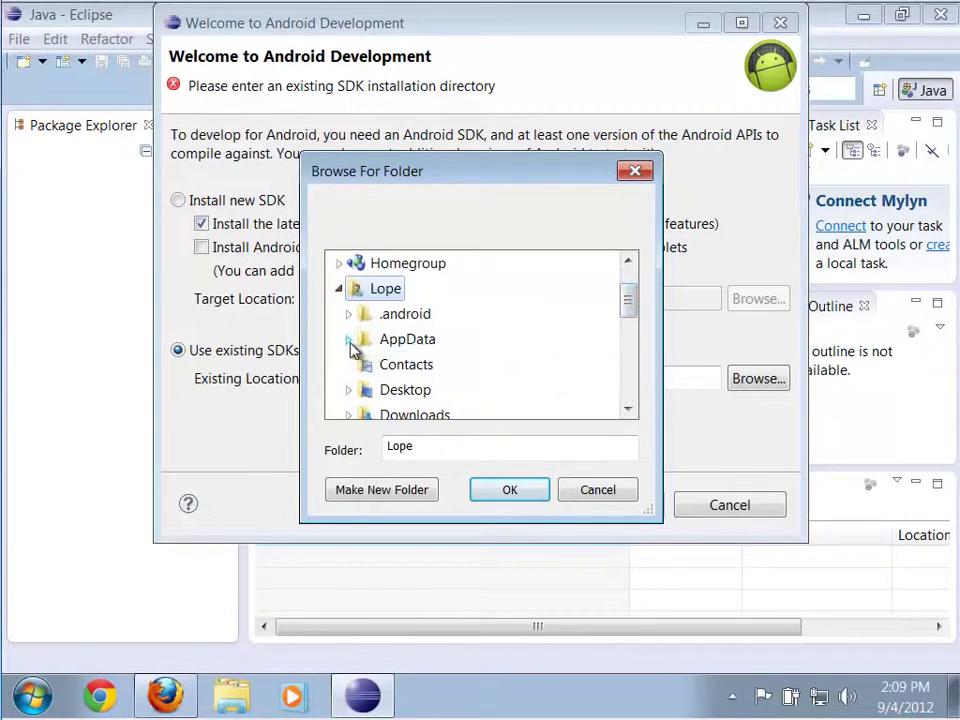
click(349, 340)
click(356, 341)
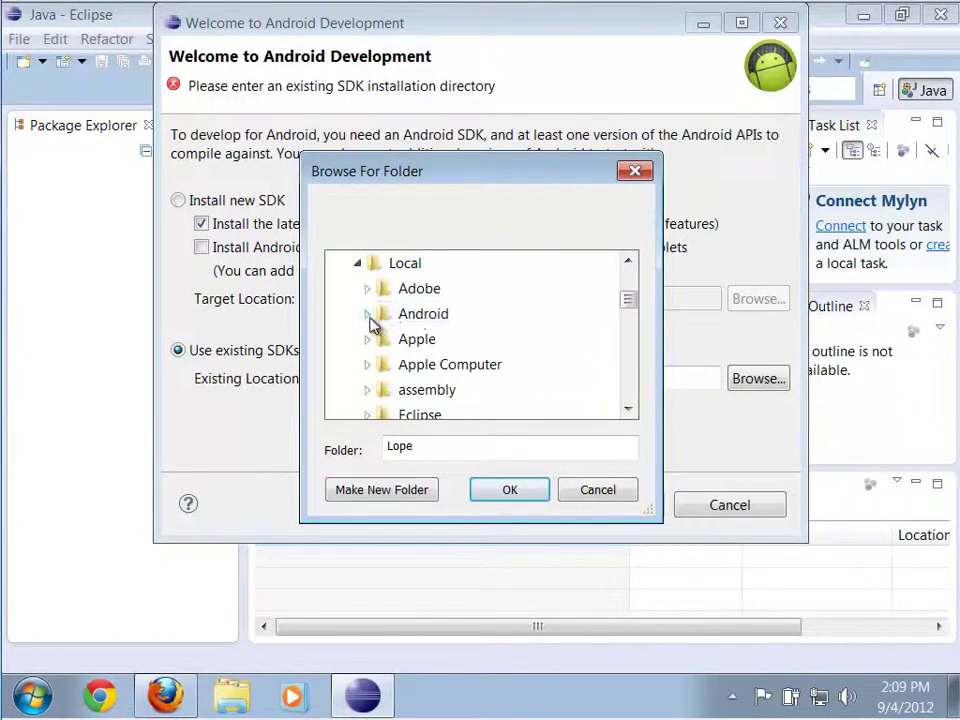
click(367, 314)
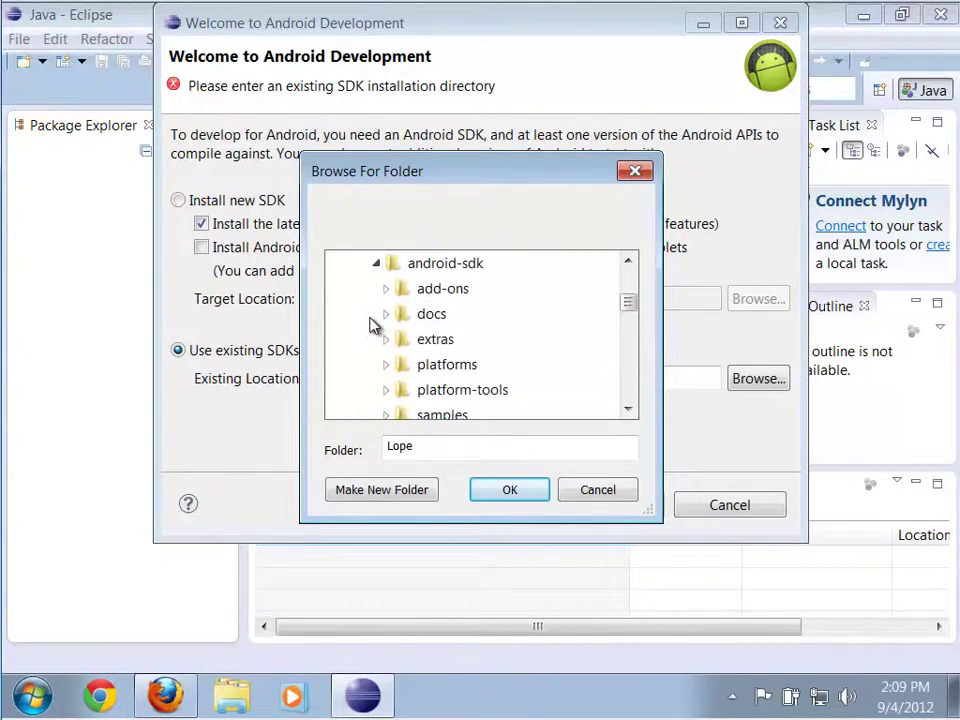
click(437, 275)
click(629, 263)
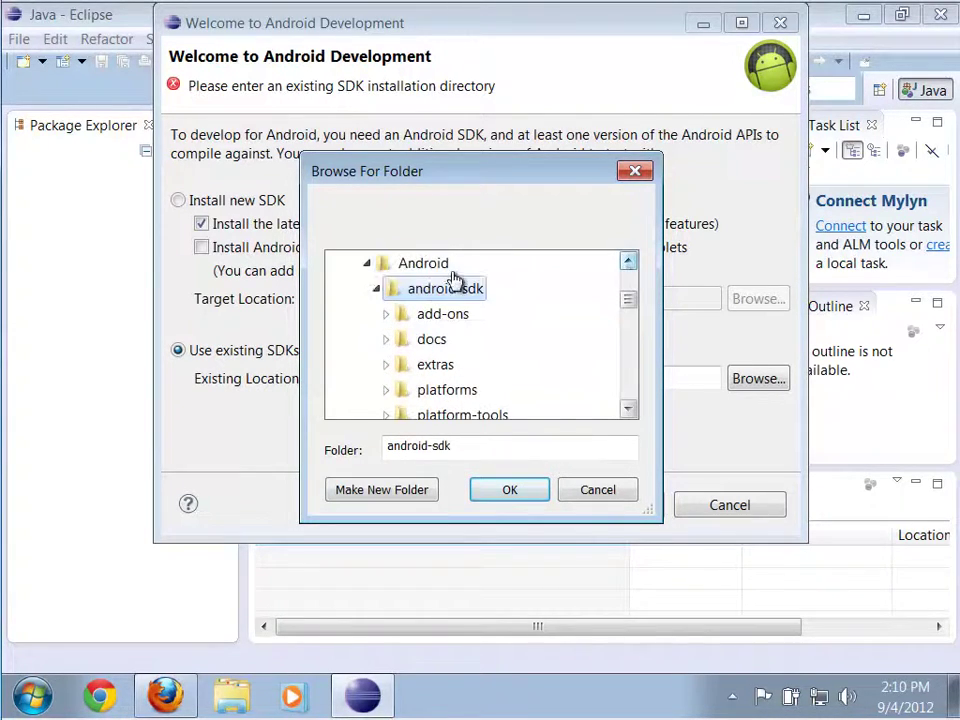
click(512, 492)
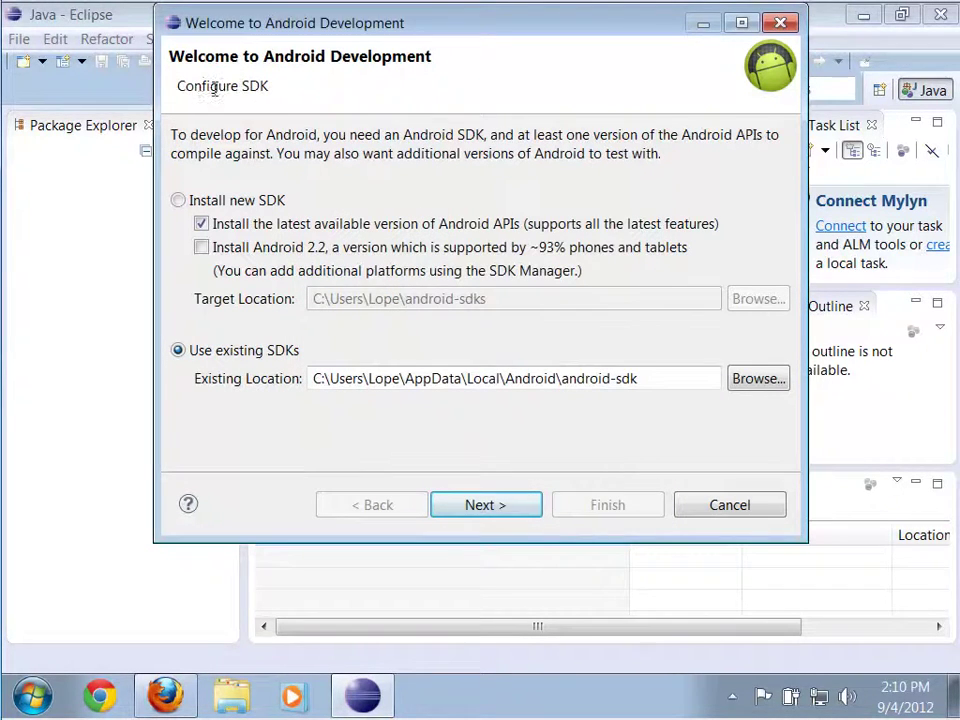
Decline sending usage statistics to Google and finish the Android Development welcome wizard.
click(493, 512)
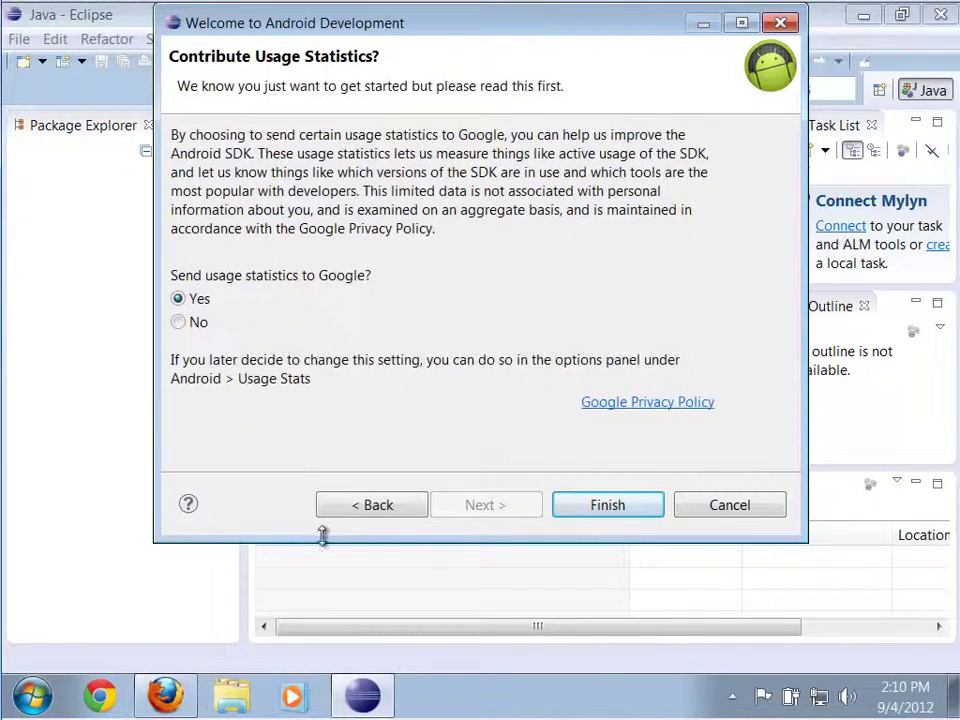
click(178, 322)
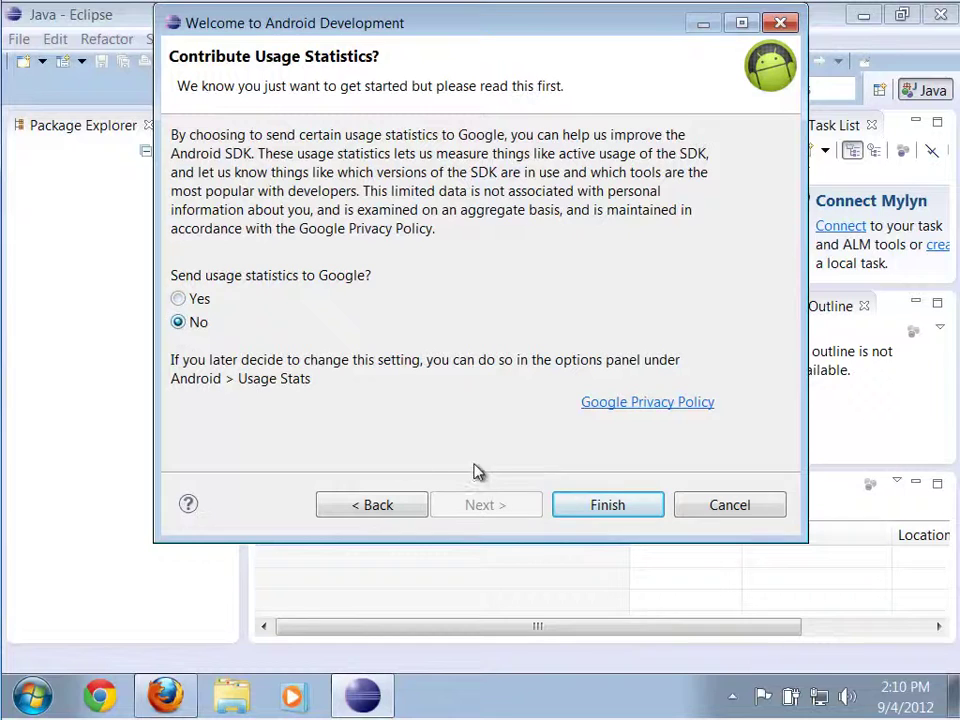
click(603, 510)
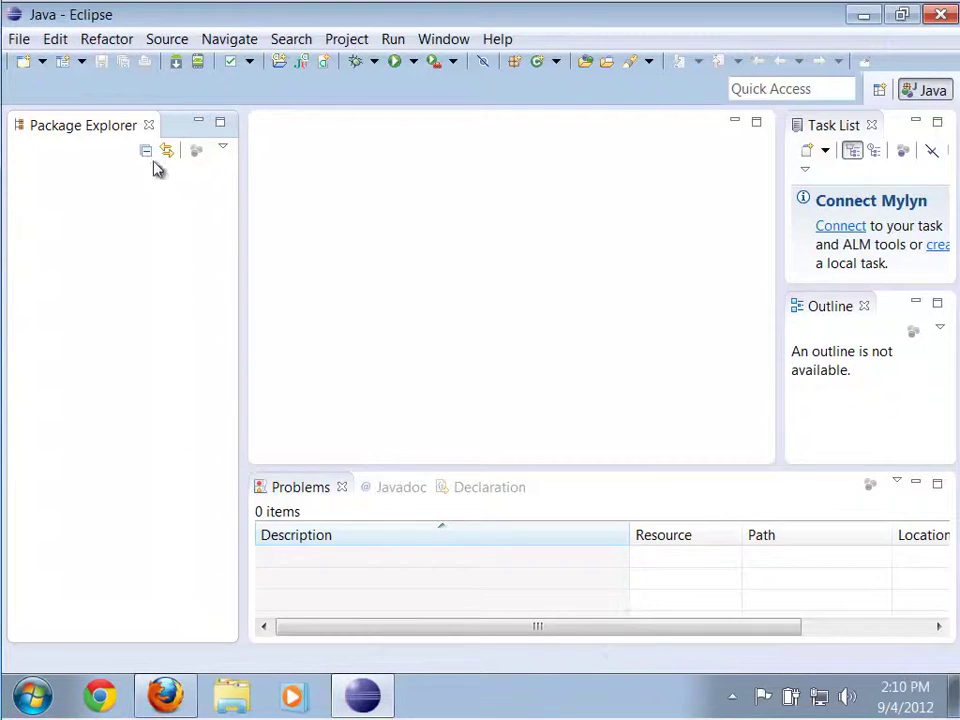
click(176, 68)
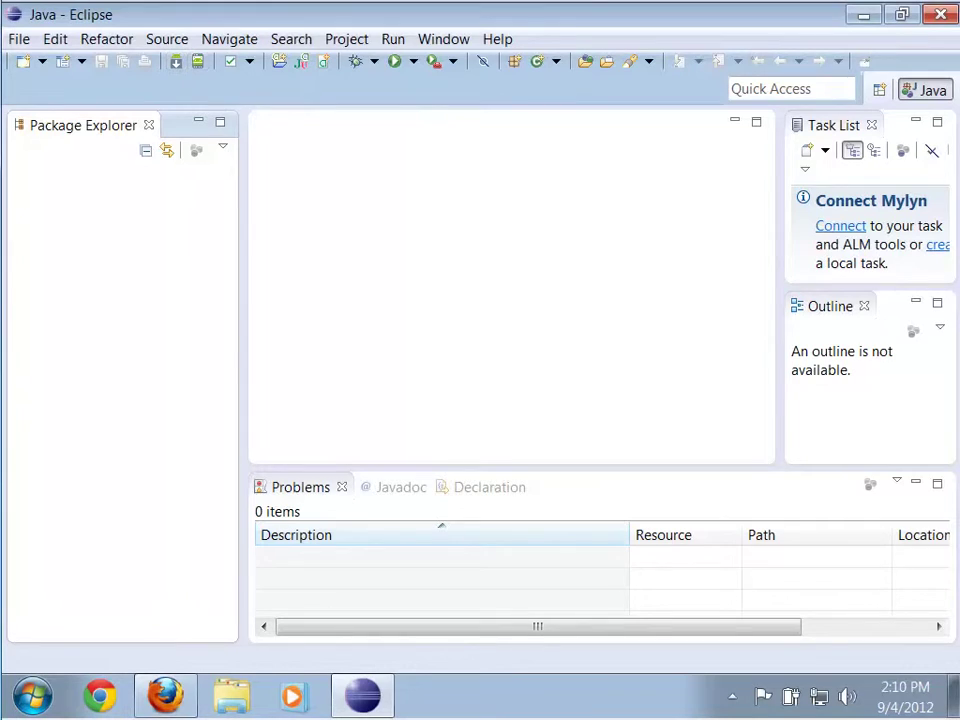